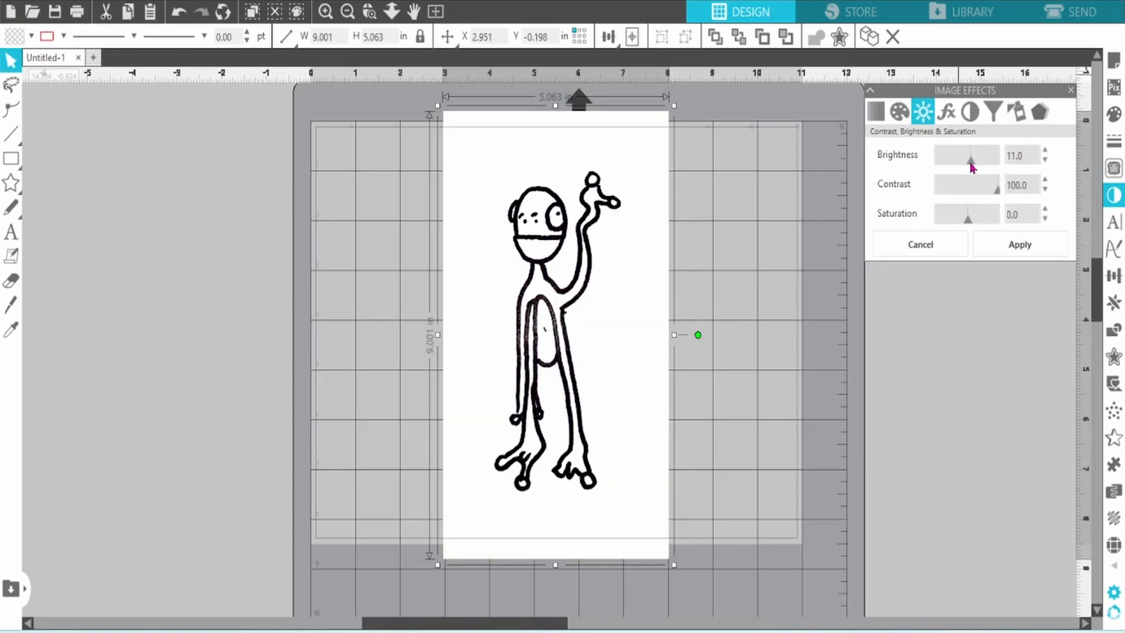
- Apply the photo's brightness of 11 and contrast of 100, and trace the alien drawing with a 61% threshold
left_click(1012, 248)
left_click(1114, 168)
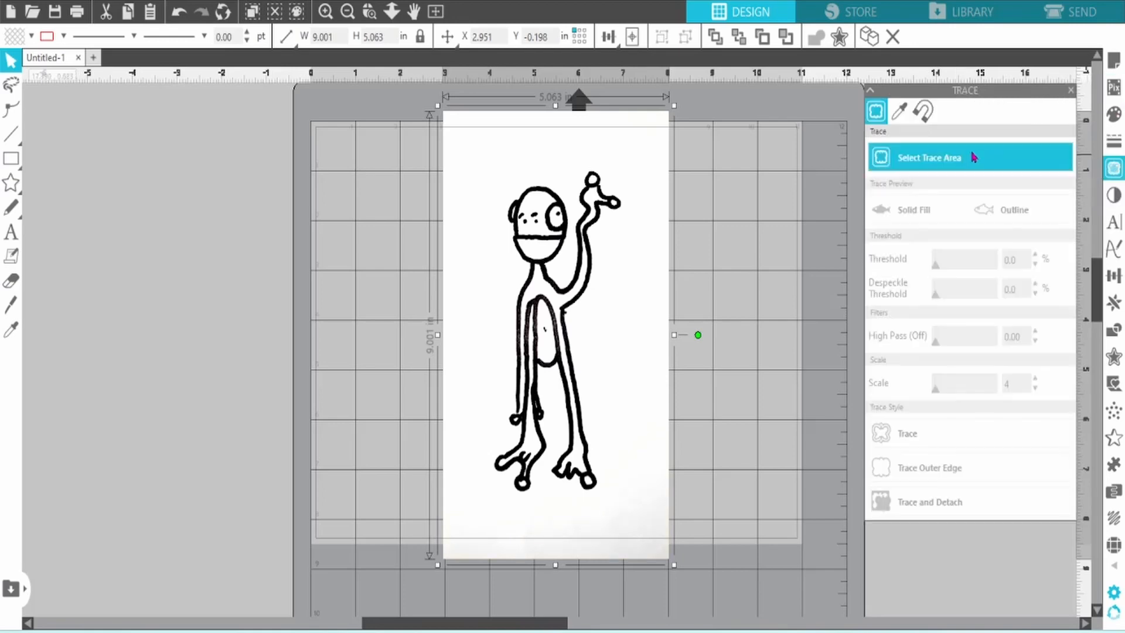
mouse_move(473, 145)
left_mouse_down()
mouse_move(636, 473)
mouse_move(637, 505)
left_mouse_up()
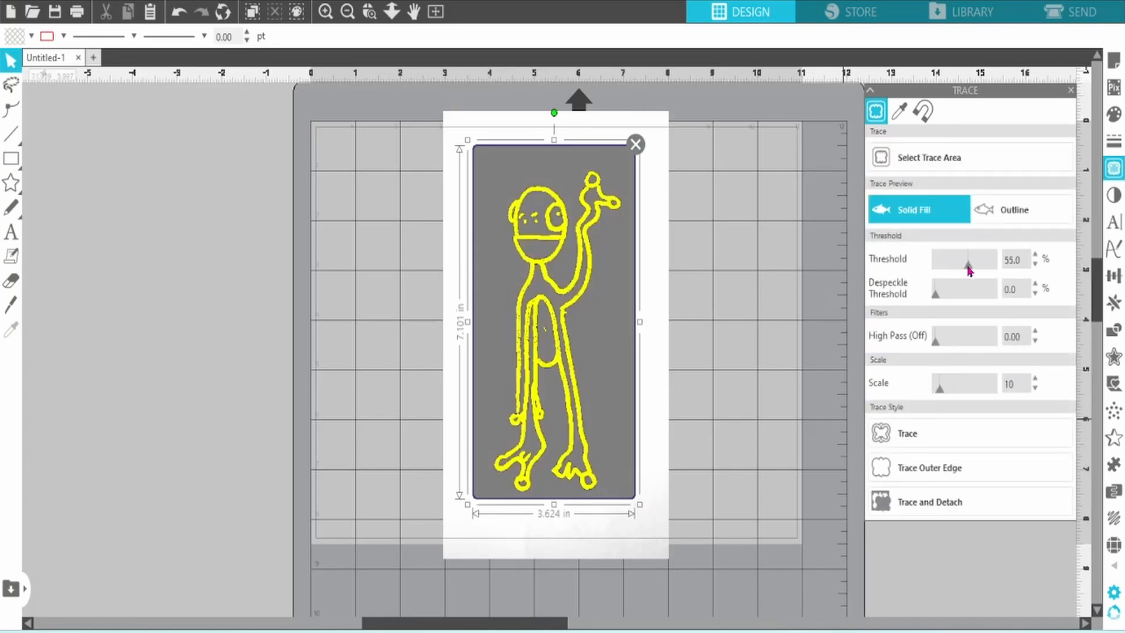
left_click_drag(969, 271, 971, 271)
left_click(951, 433)
- Move the source photo off the mat and give the traced alien a black fill and black line colour
mouse_move(636, 394)
left_mouse_down()
mouse_move(373, 402)
mouse_move(323, 389)
left_mouse_up()
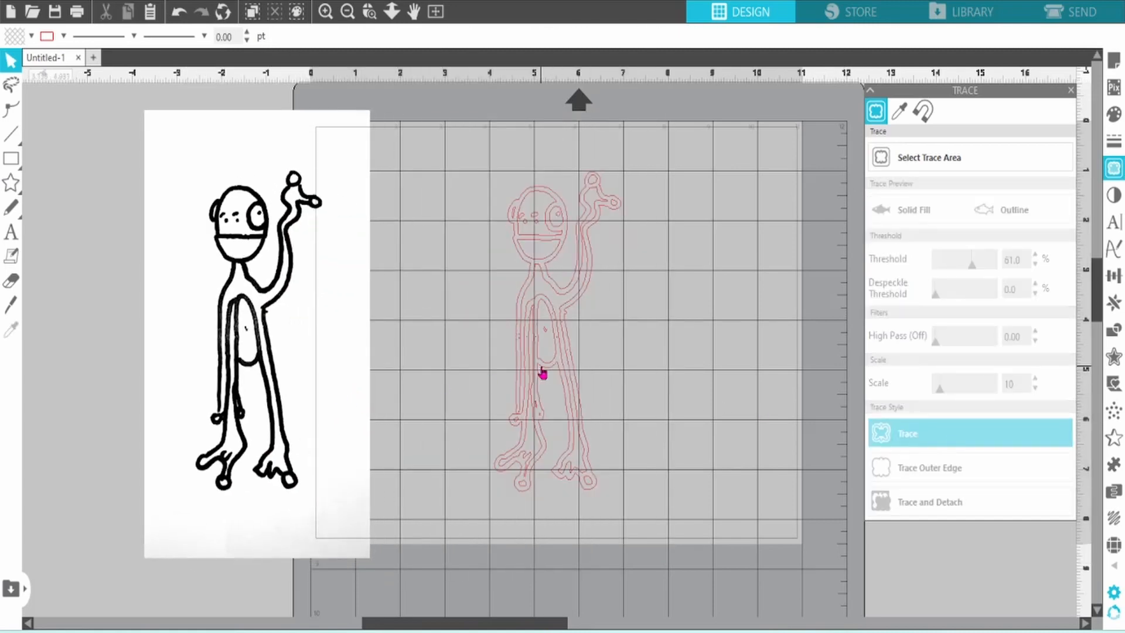
left_click(524, 300)
left_click(31, 36)
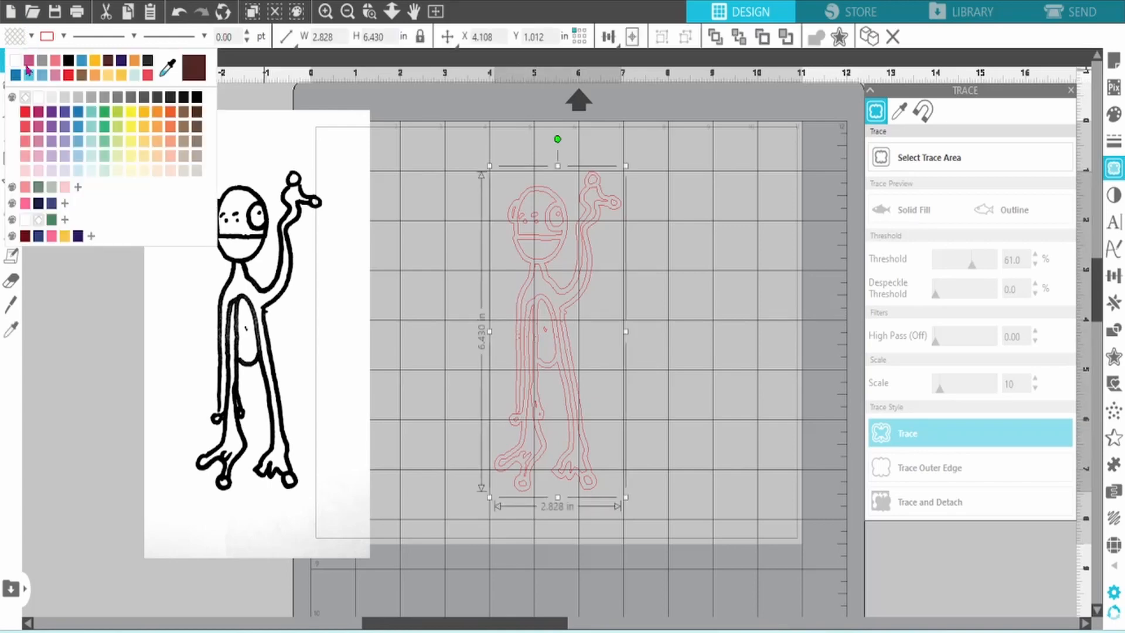
left_click(69, 62)
left_click(64, 37)
left_click(32, 36)
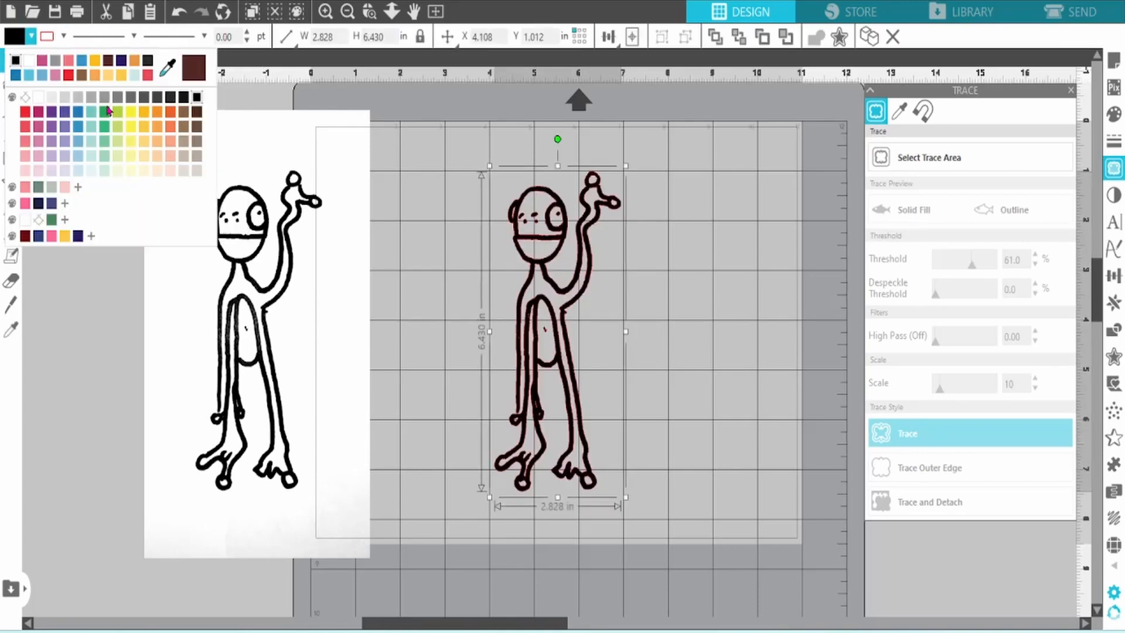
left_click(69, 62)
left_click(64, 36)
left_click(50, 62)
left_click_drag(228, 248, 142, 240)
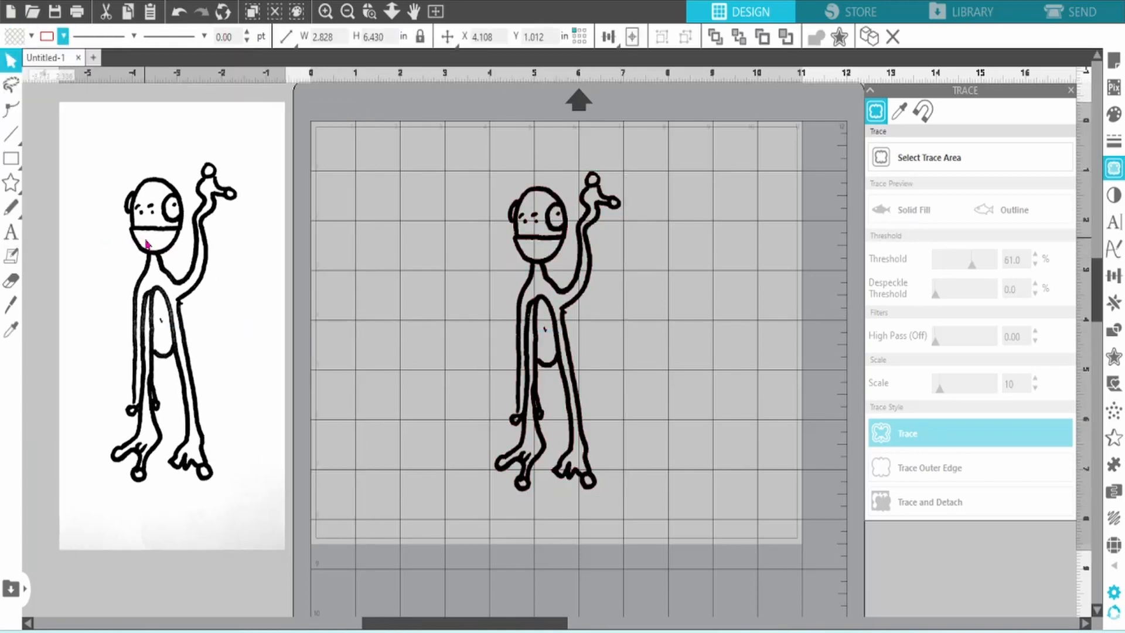
- Simplify the path points of the traced alien drawing and leave point editing
left_click(288, 234)
double_click(525, 265)
left_click(175, 43)
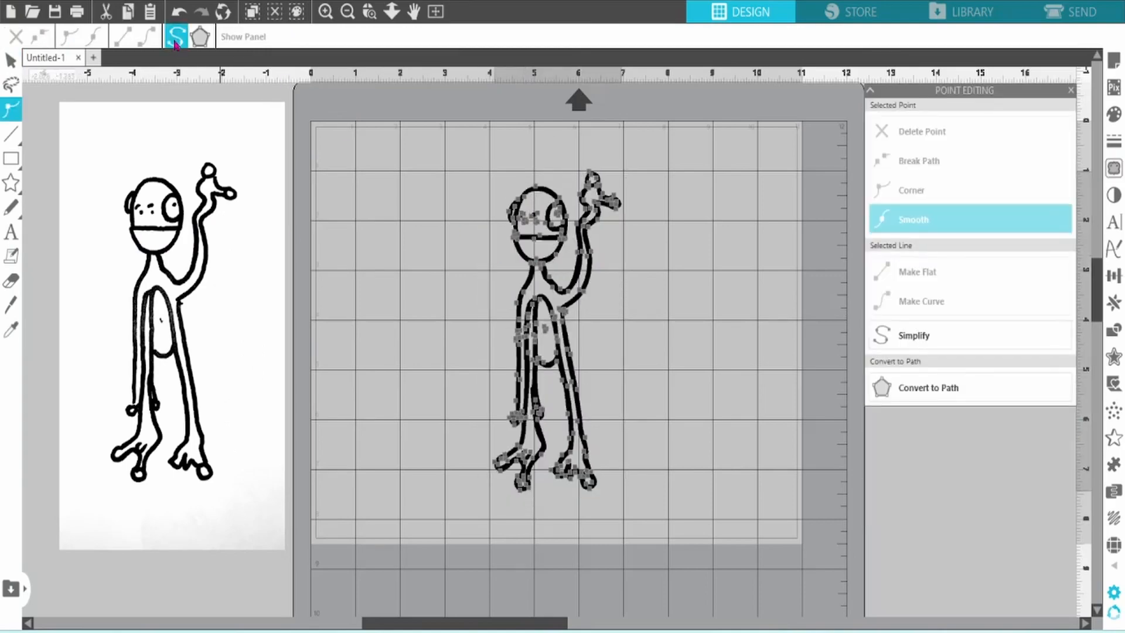
left_click(387, 135)
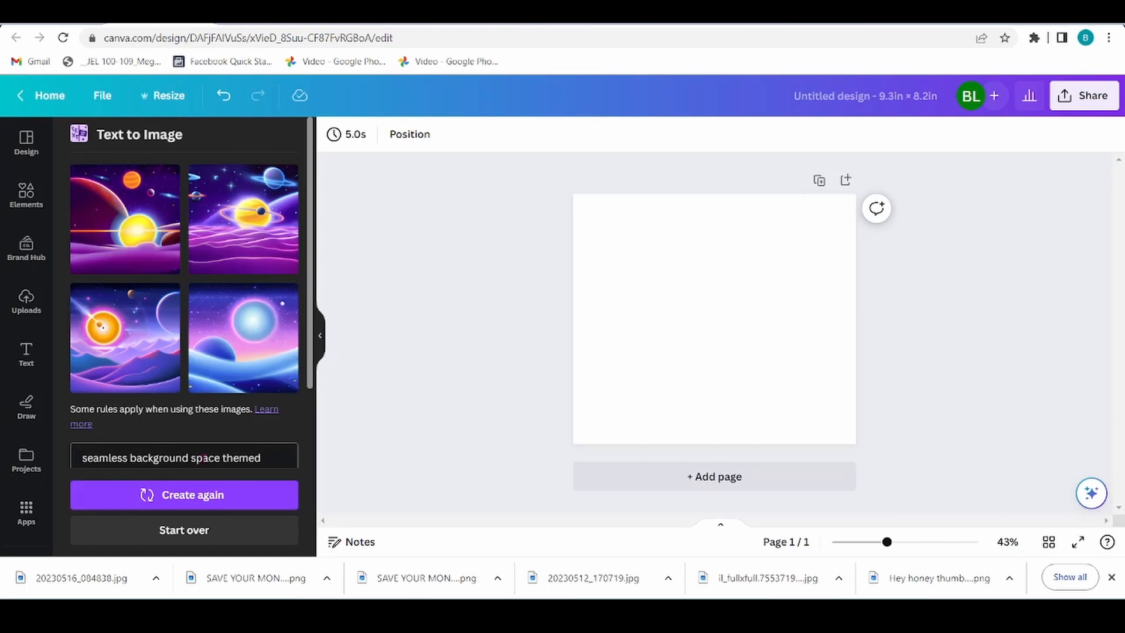
- In Canva, add the generated image with the pale blue planet to the page and set it as the background
left_click(244, 337)
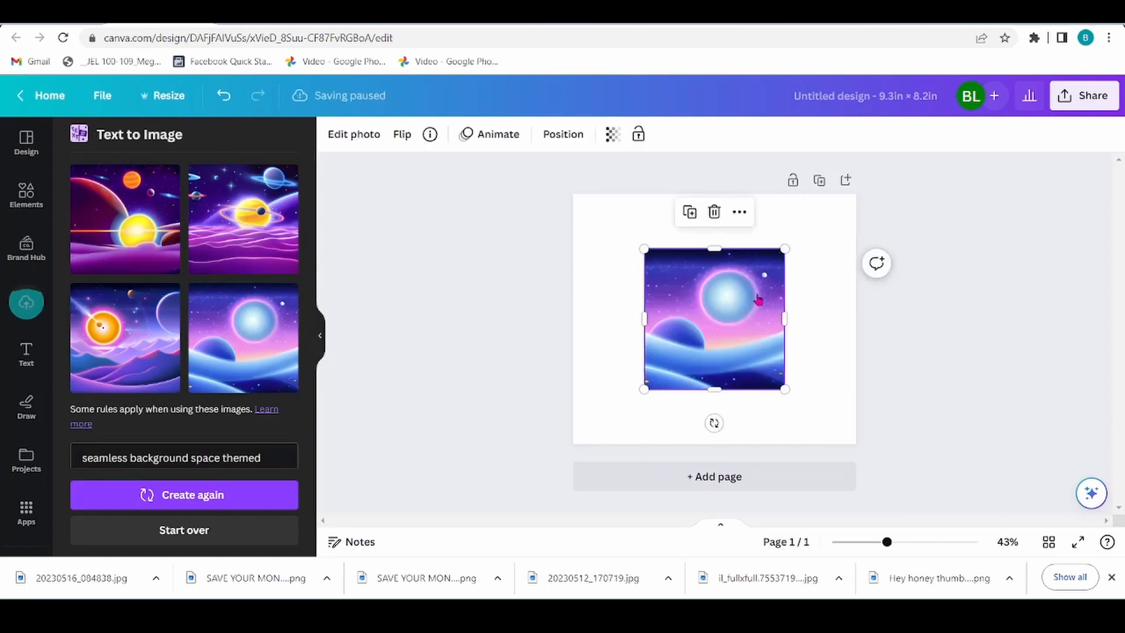
right_click(758, 328)
left_click(817, 501)
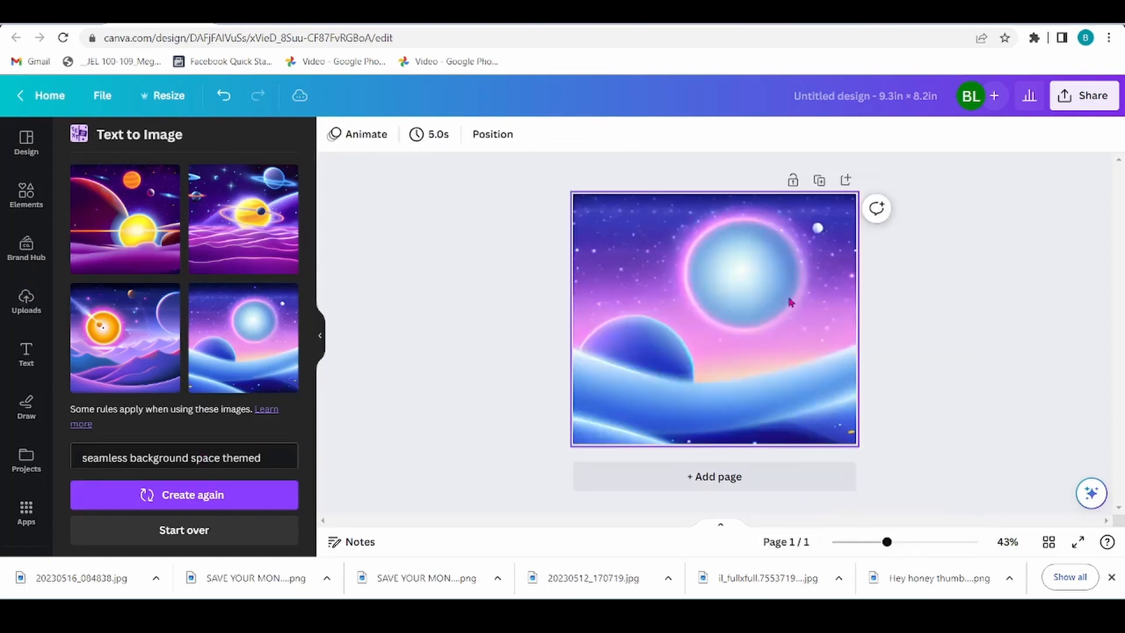
- Download the space background design as a PNG
left_click(1084, 96)
left_click(914, 471)
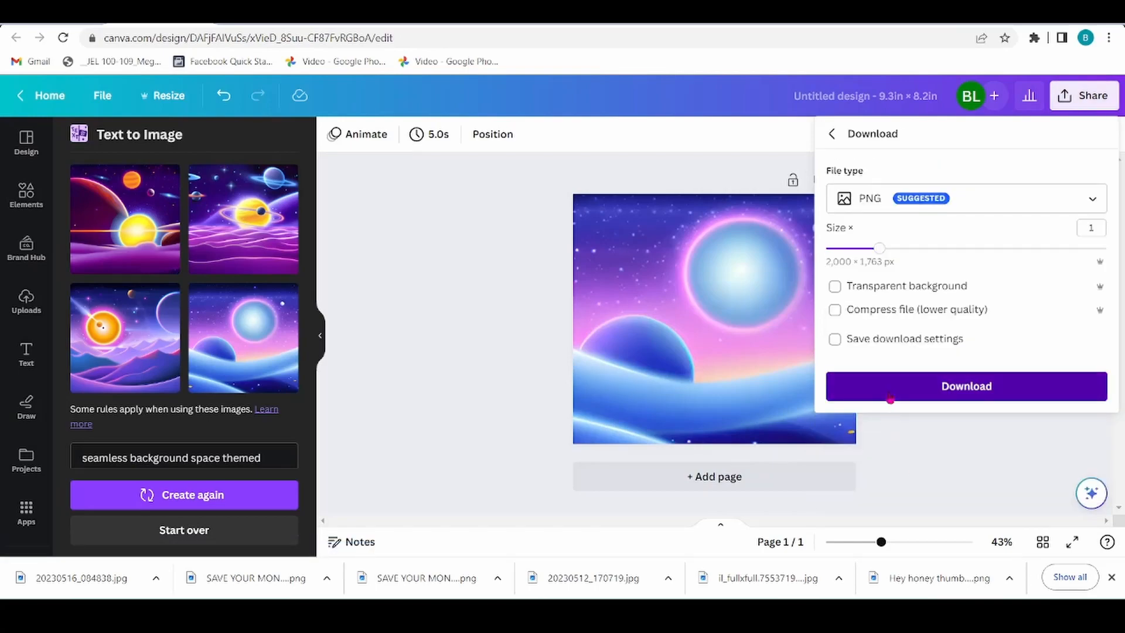
left_click(891, 391)
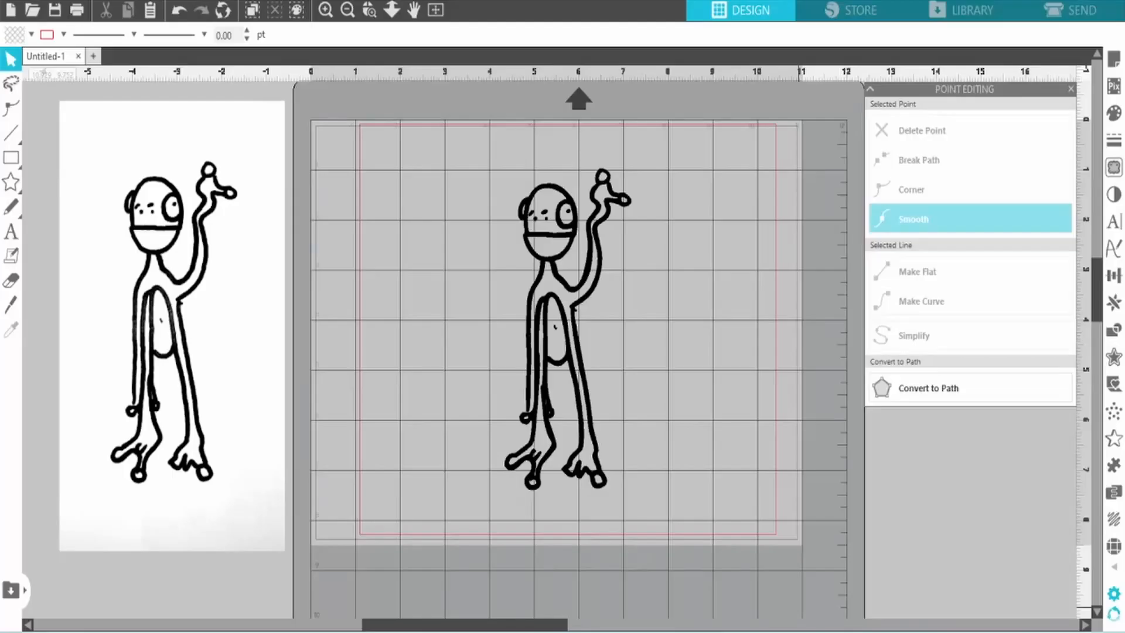
- Back in Silhouette Studio, merge the downloaded file Untitled design (99) into the current document
key("alt+f")
left_click(53, 99)
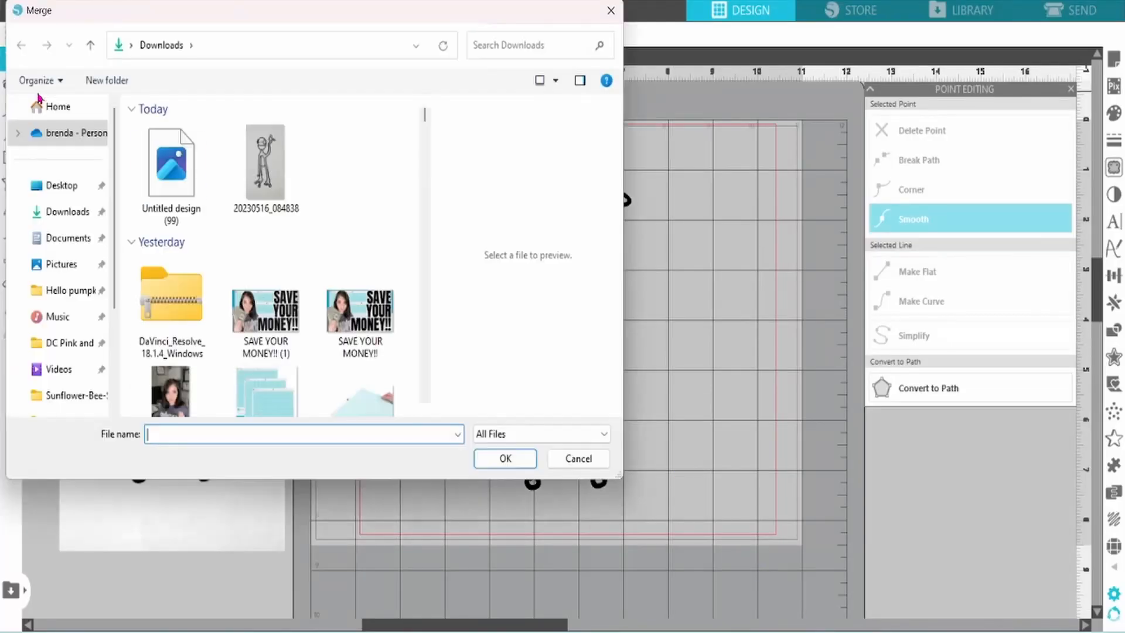
double_click(158, 162)
left_click(321, 220)
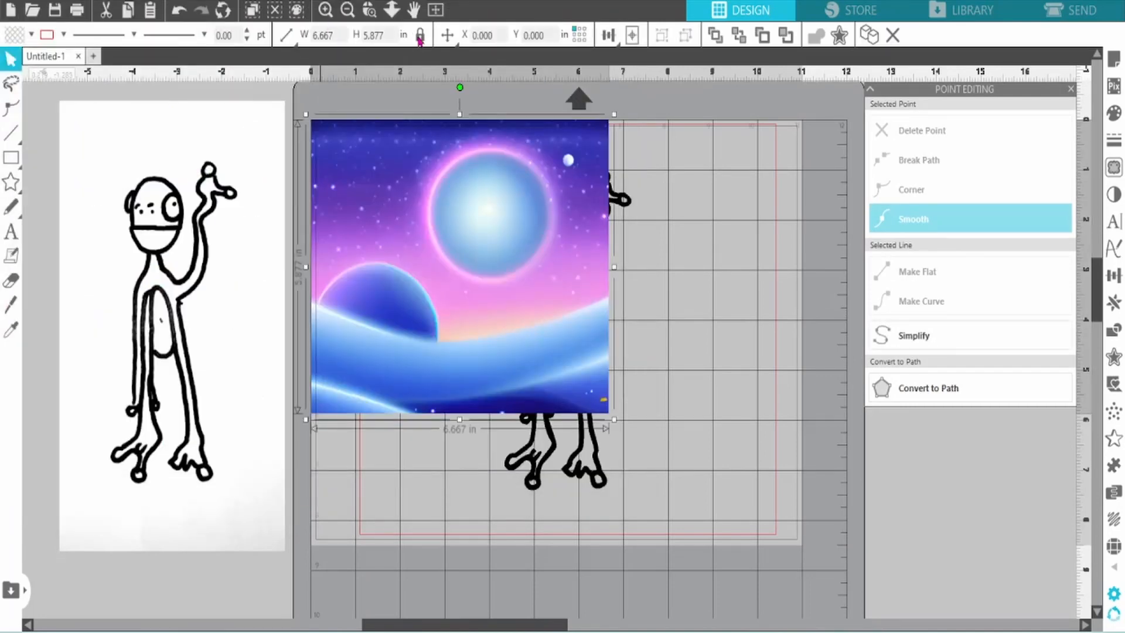
- Fit the space image to the large rectangle at 9.300 by 8.198 in and send it to the back
left_click_drag(469, 232, 520, 276)
right_click(520, 276)
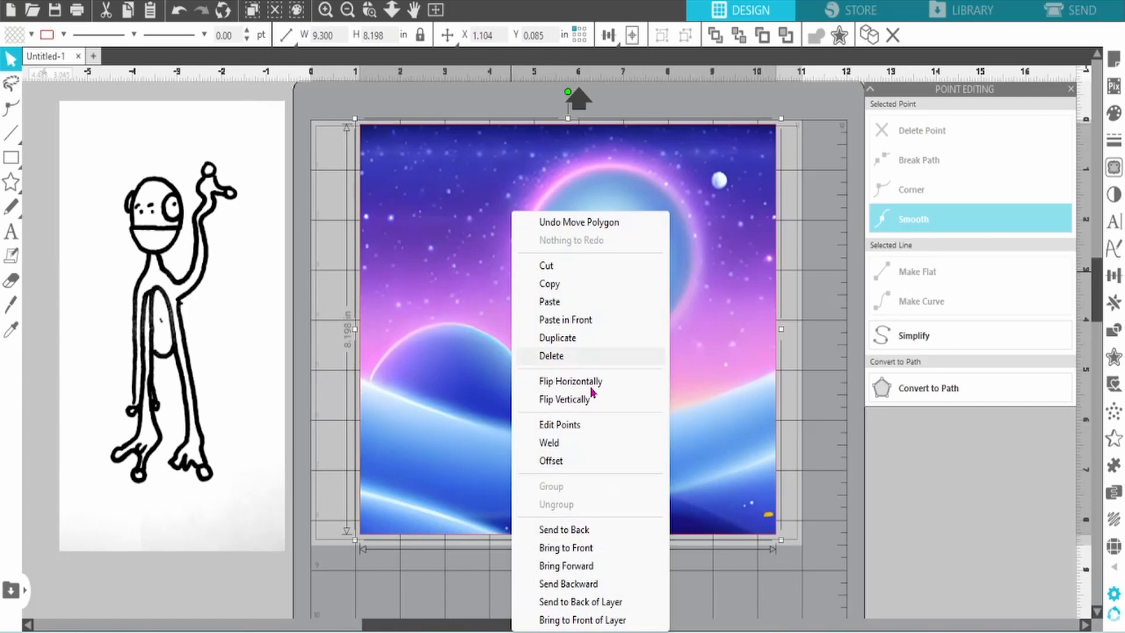
left_click(597, 530)
- Scale the alien drawing down to about 2.16 by 4.89 in and move it and the photo off the mat
left_click(587, 481)
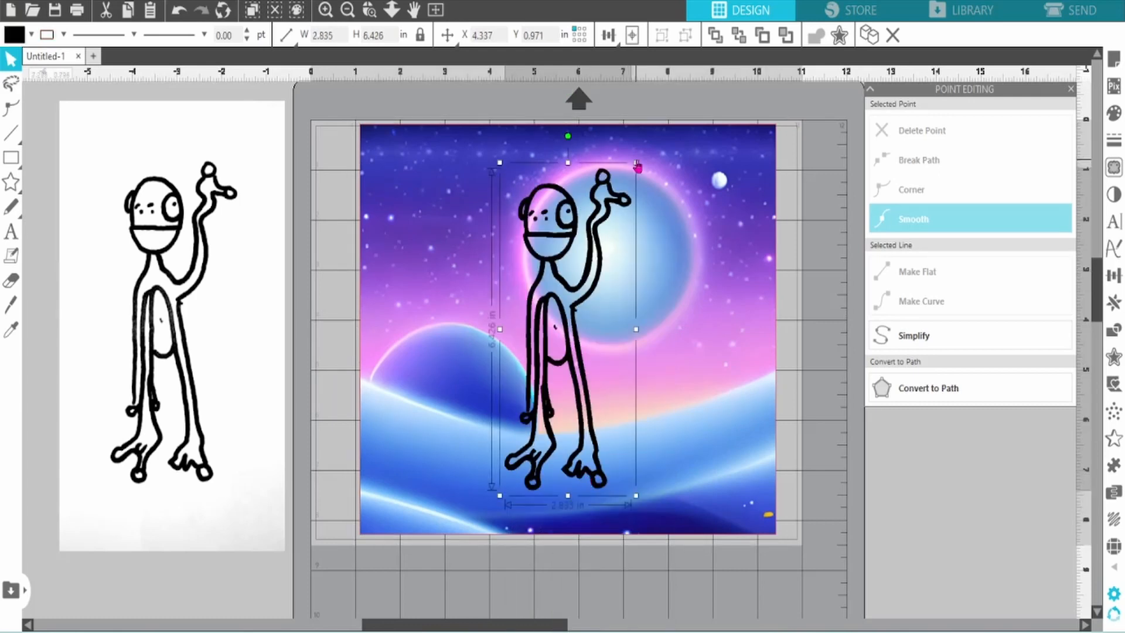
left_click_drag(637, 170, 617, 252)
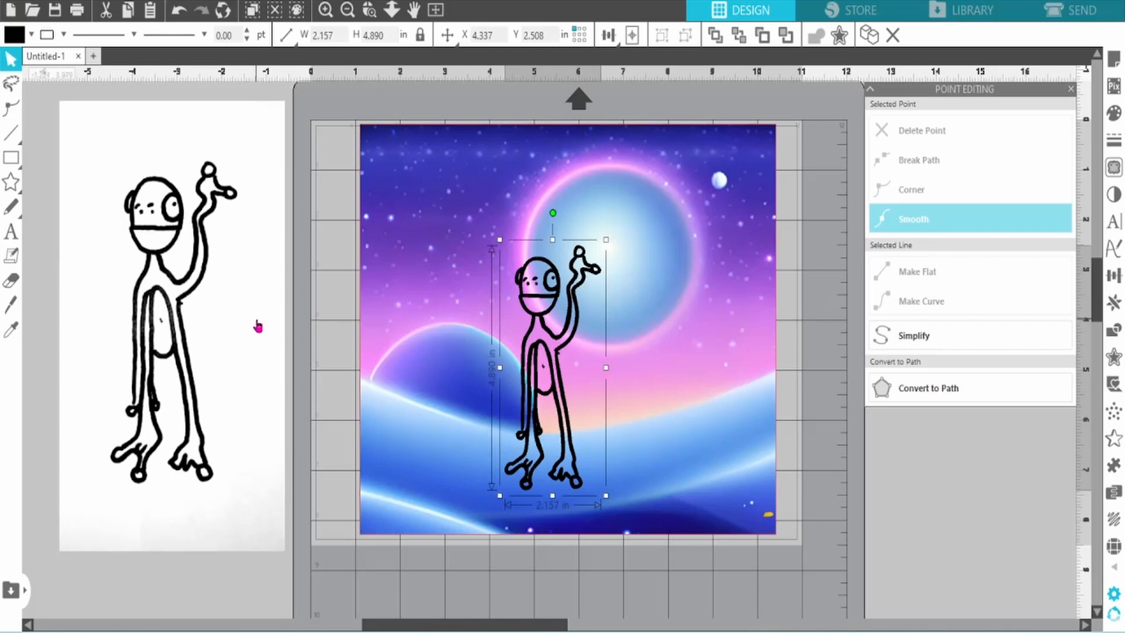
left_click_drag(258, 327, 138, 334)
left_click_drag(521, 302, 266, 280)
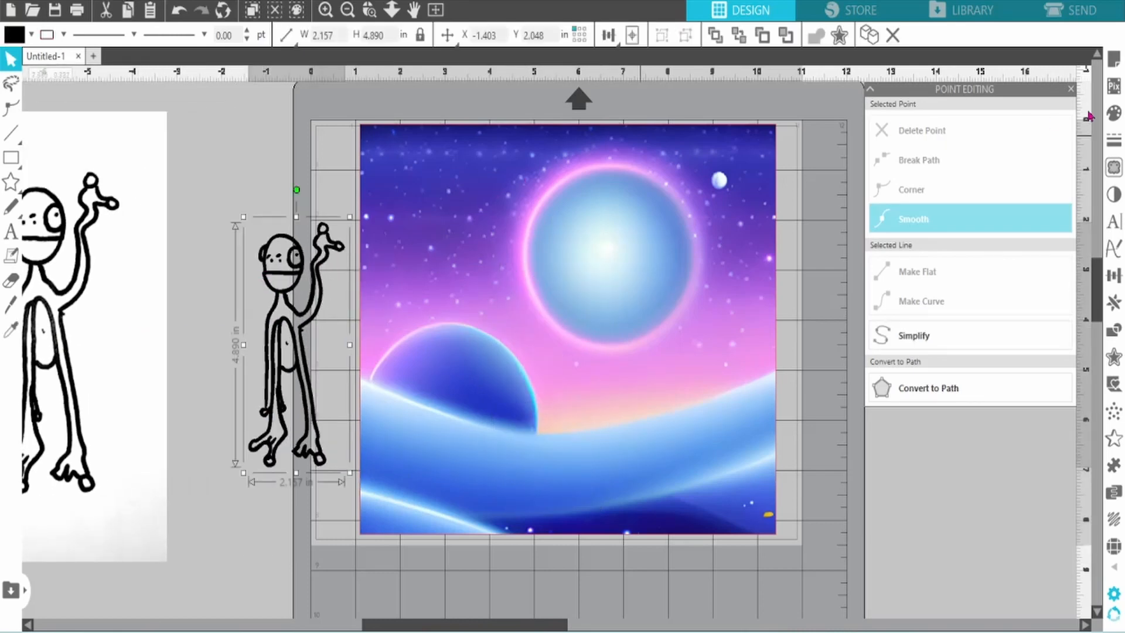
- Trace the outer edge of the small alien and move the black line drawing onto the space background
left_click(1113, 112)
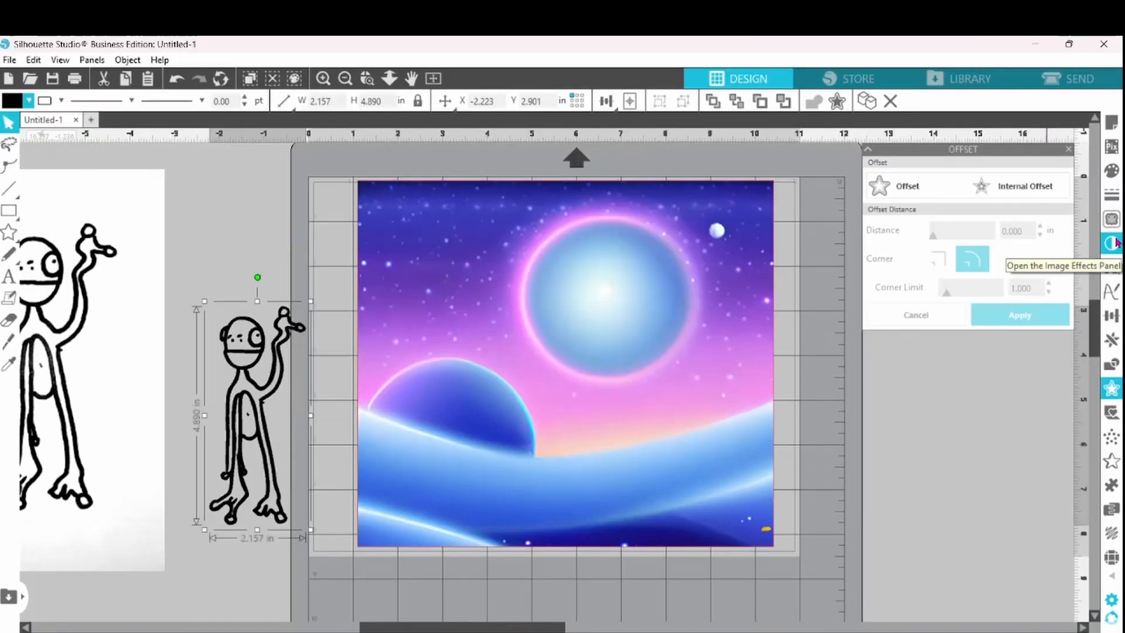
left_click(1111, 219)
left_click(962, 209)
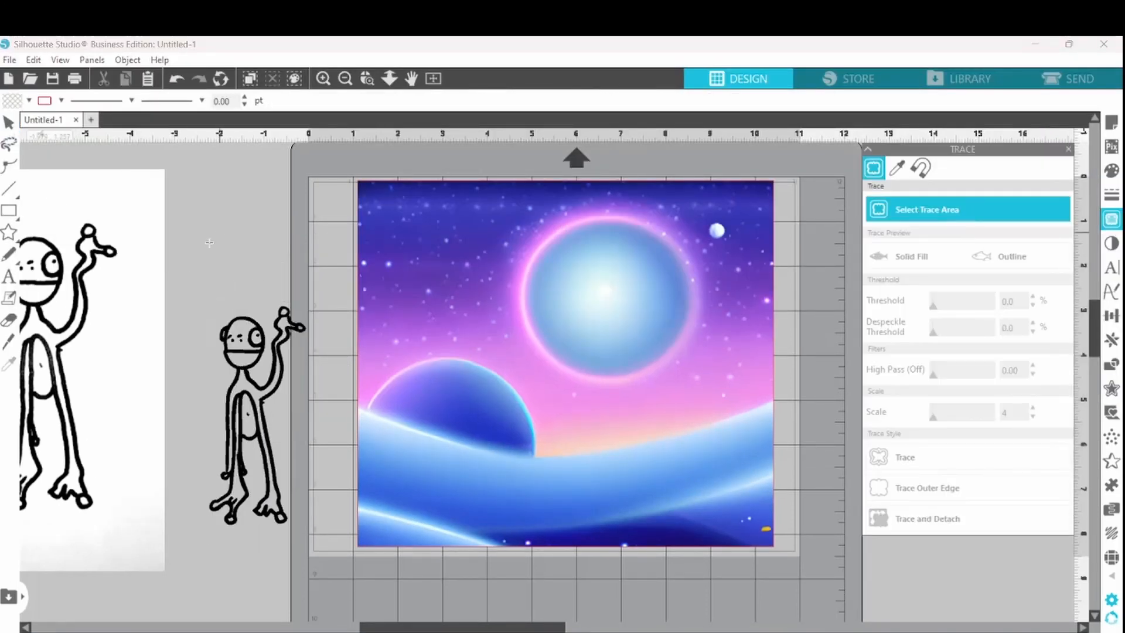
mouse_move(184, 274)
left_mouse_down()
mouse_move(329, 554)
mouse_move(322, 572)
left_mouse_up()
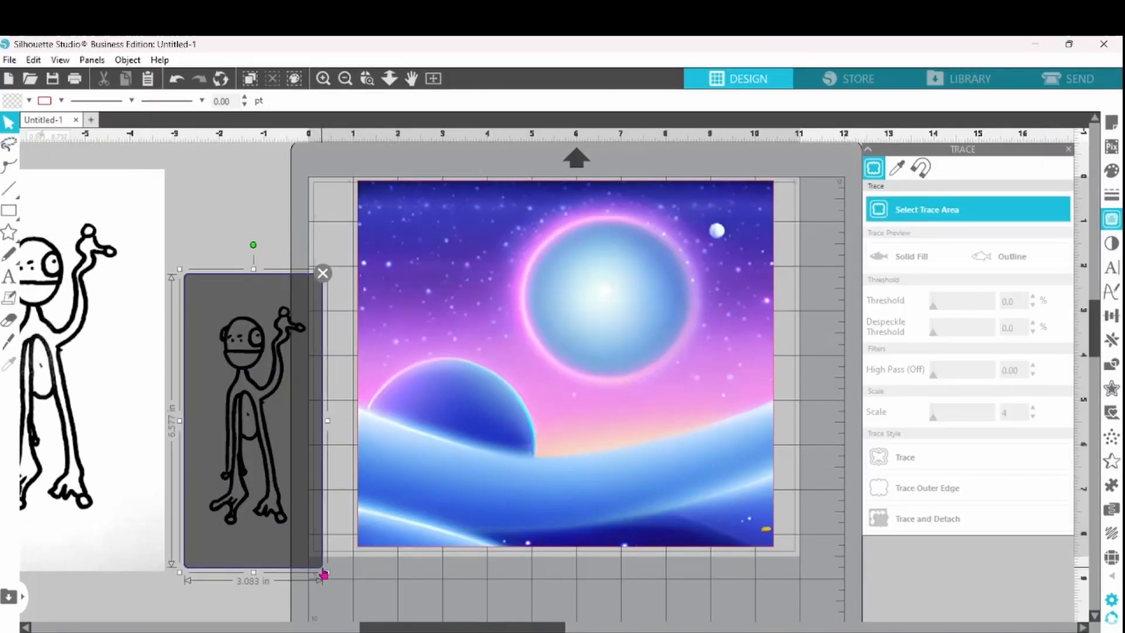
left_click(924, 499)
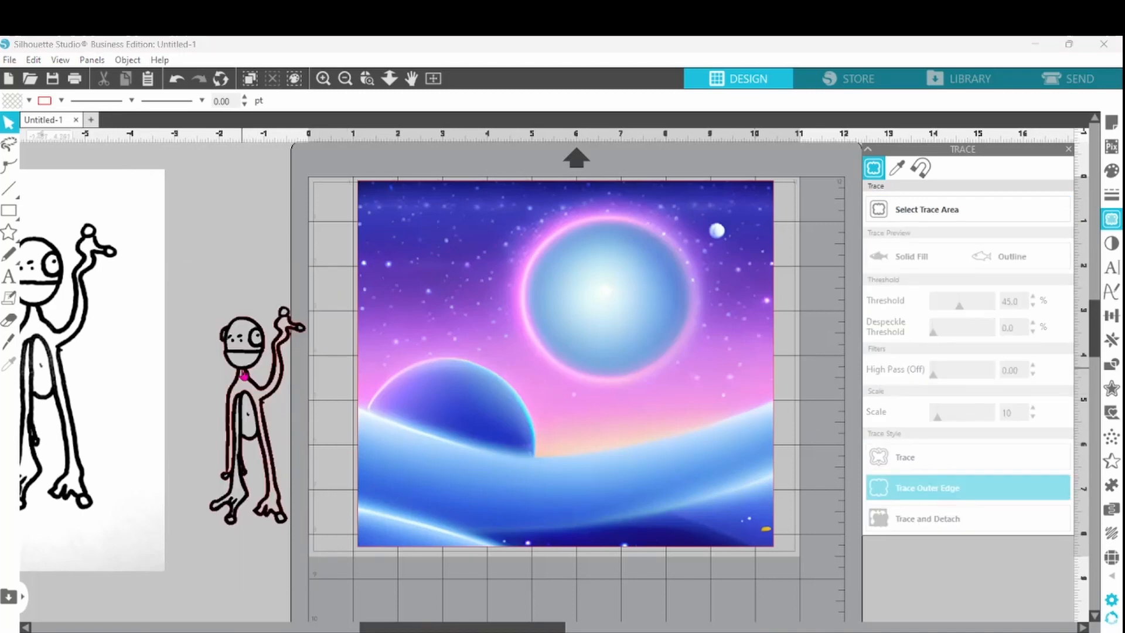
left_click_drag(245, 375, 426, 383)
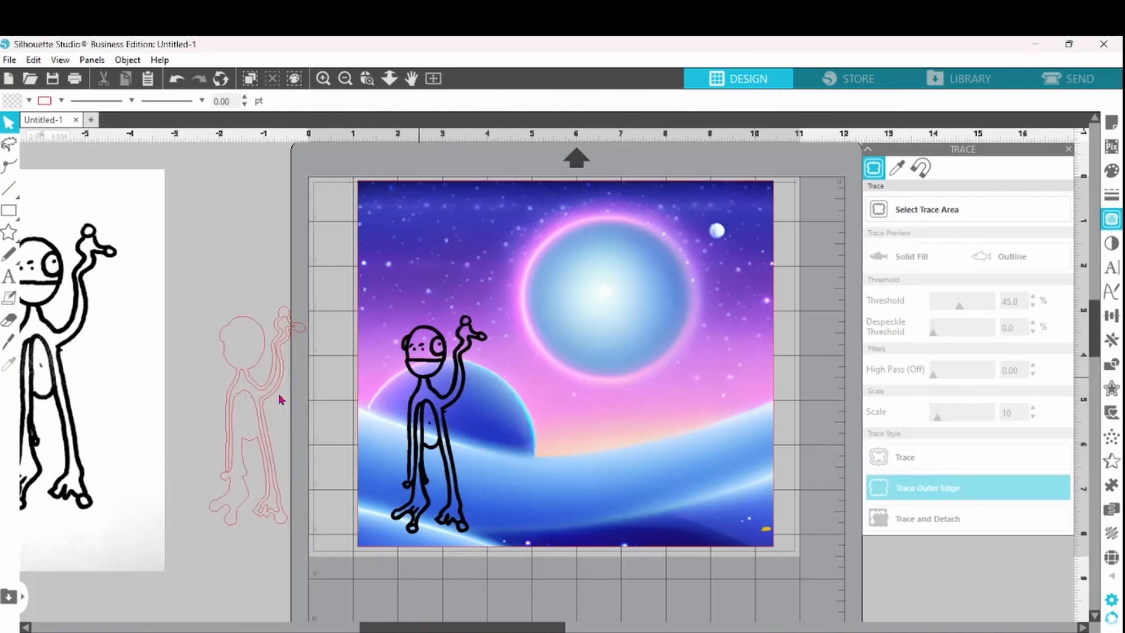
right_click(266, 400)
left_click(201, 241)
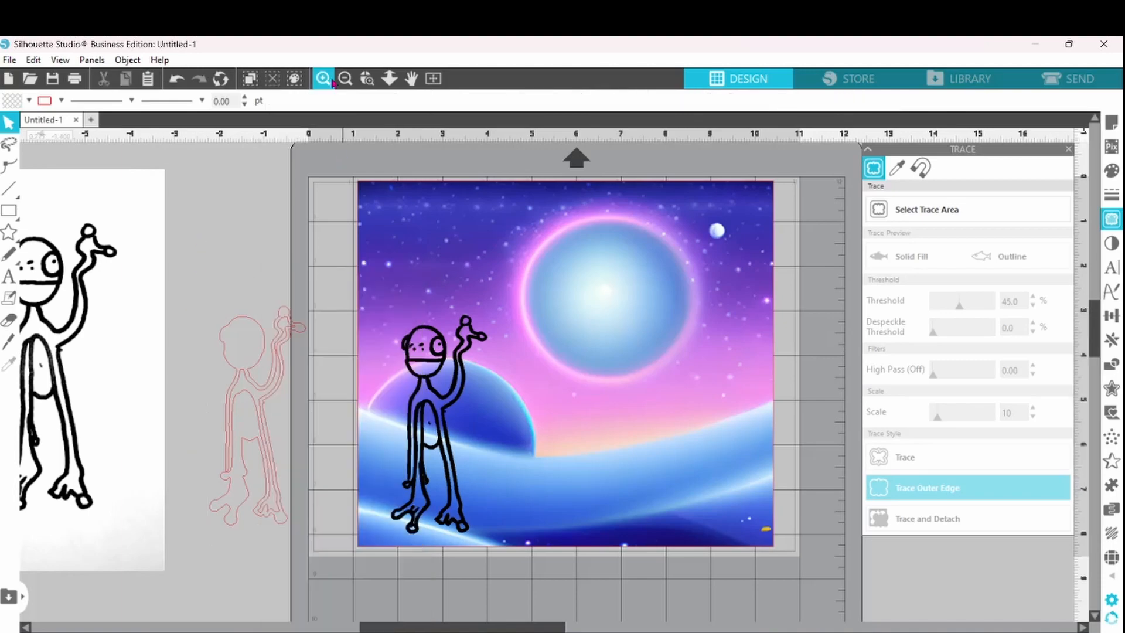
- Open the alien's outer-edge outline for point editing
left_click(328, 84)
left_click(327, 84)
left_click_drag(574, 628, 512, 631)
left_click(980, 219)
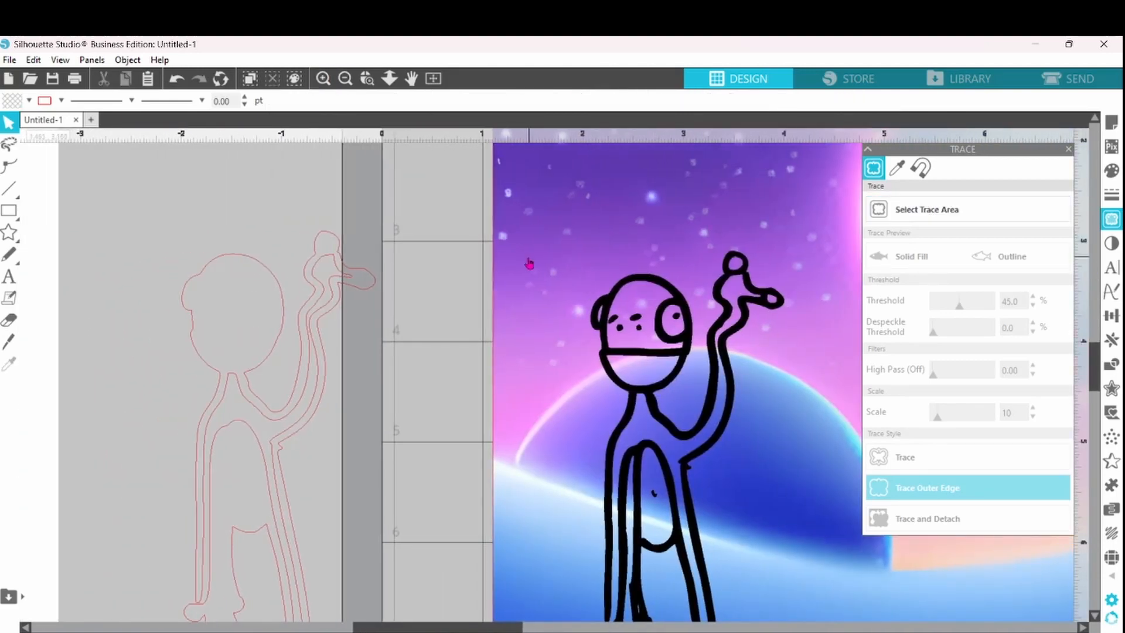
scroll(1090, 281, "down", 5)
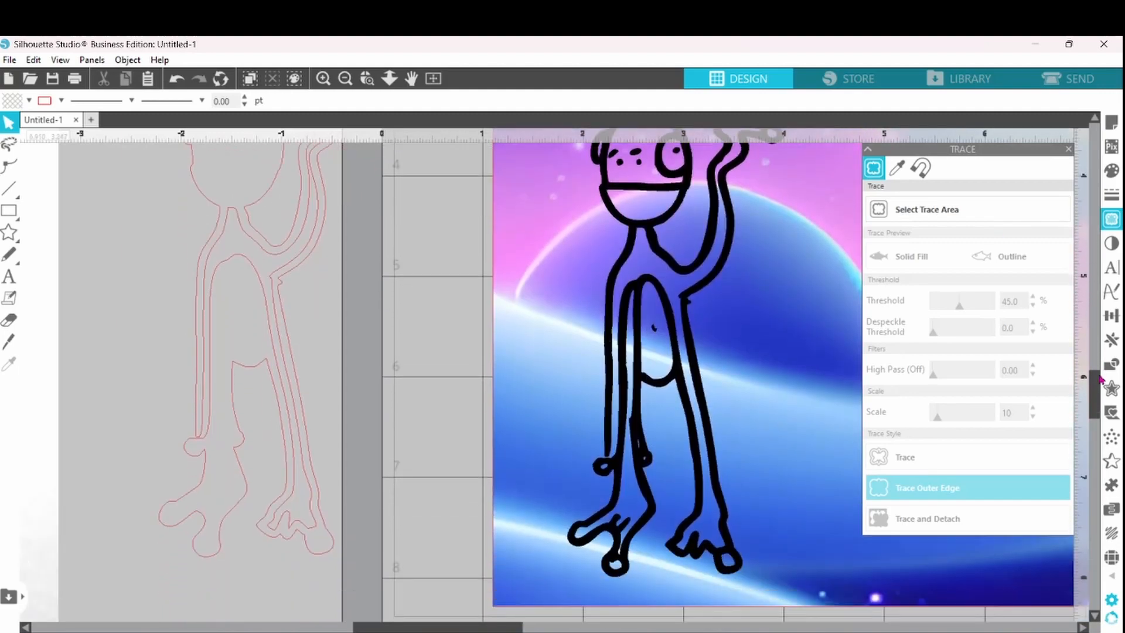
scroll(1101, 380, "up", 1)
double_click(247, 511)
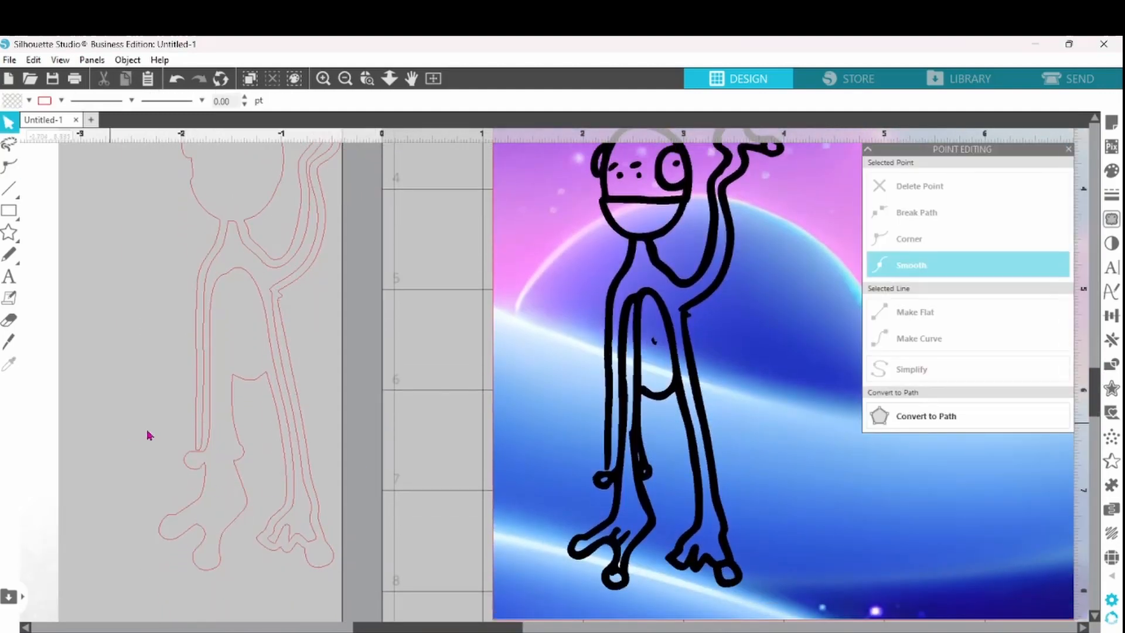
- Break the outline's path at the wrist where the lowered arm meets the hand
left_click(328, 82)
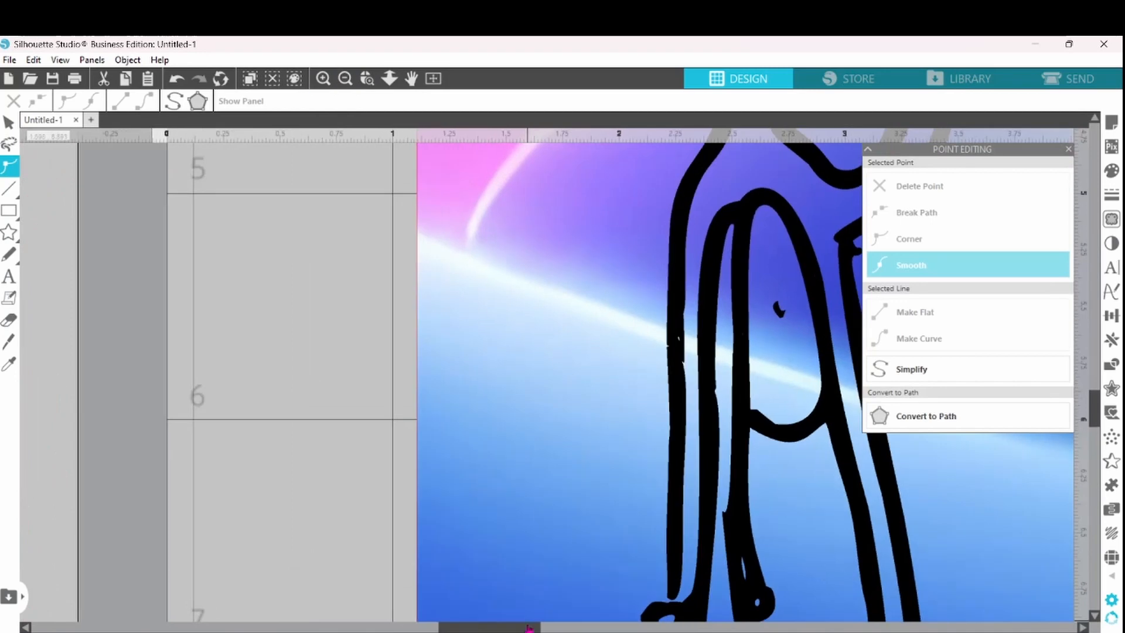
left_click_drag(483, 629, 428, 629)
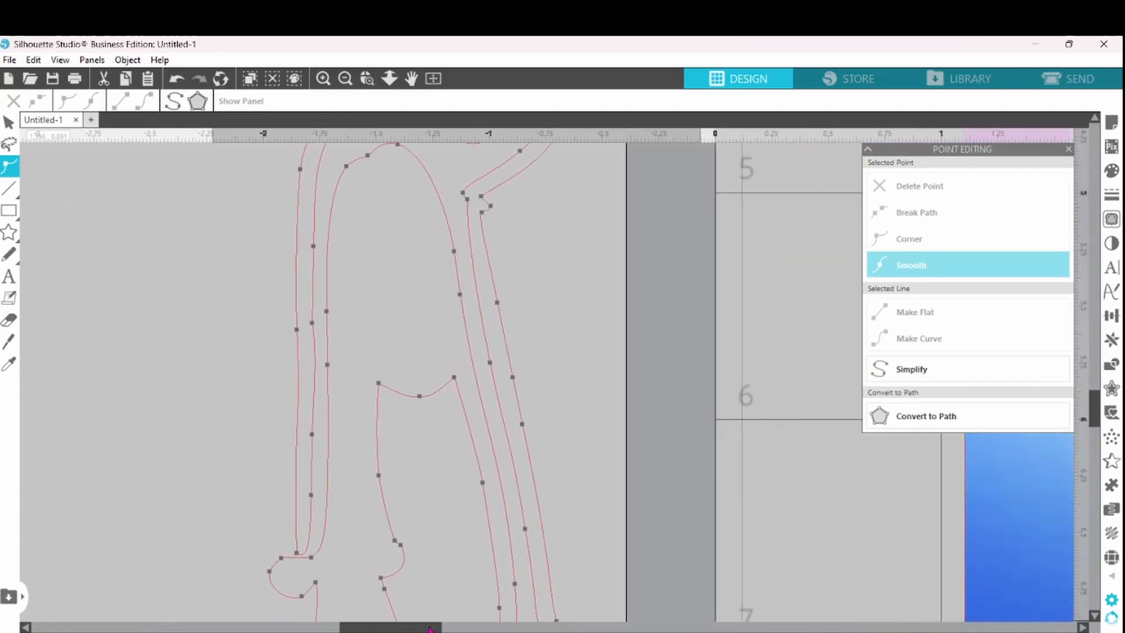
left_click(282, 559)
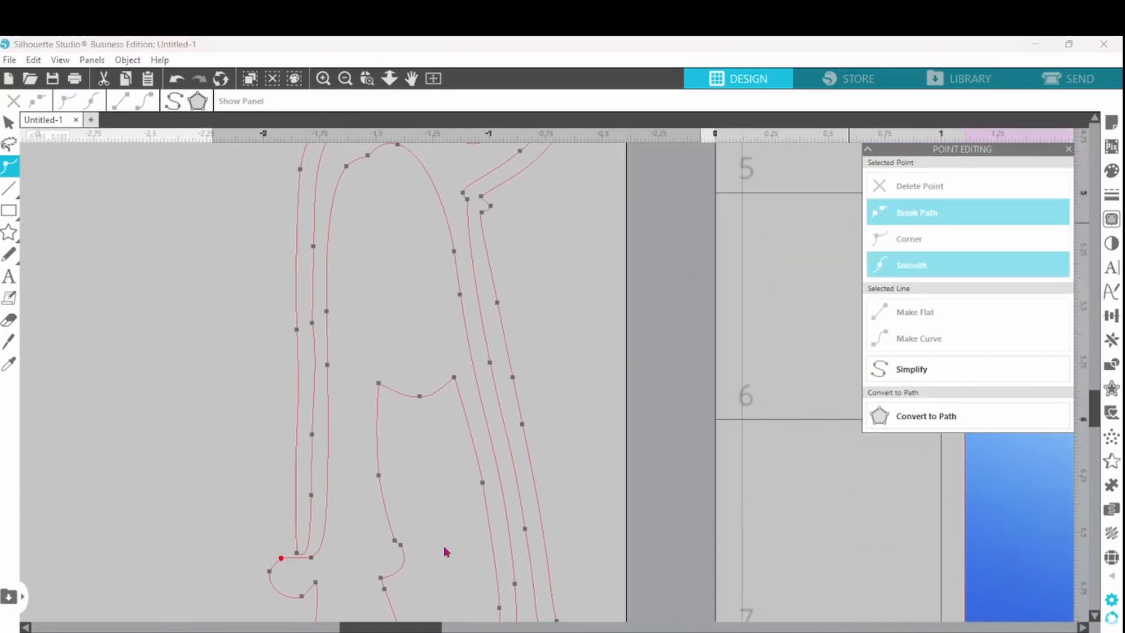
left_click(301, 559)
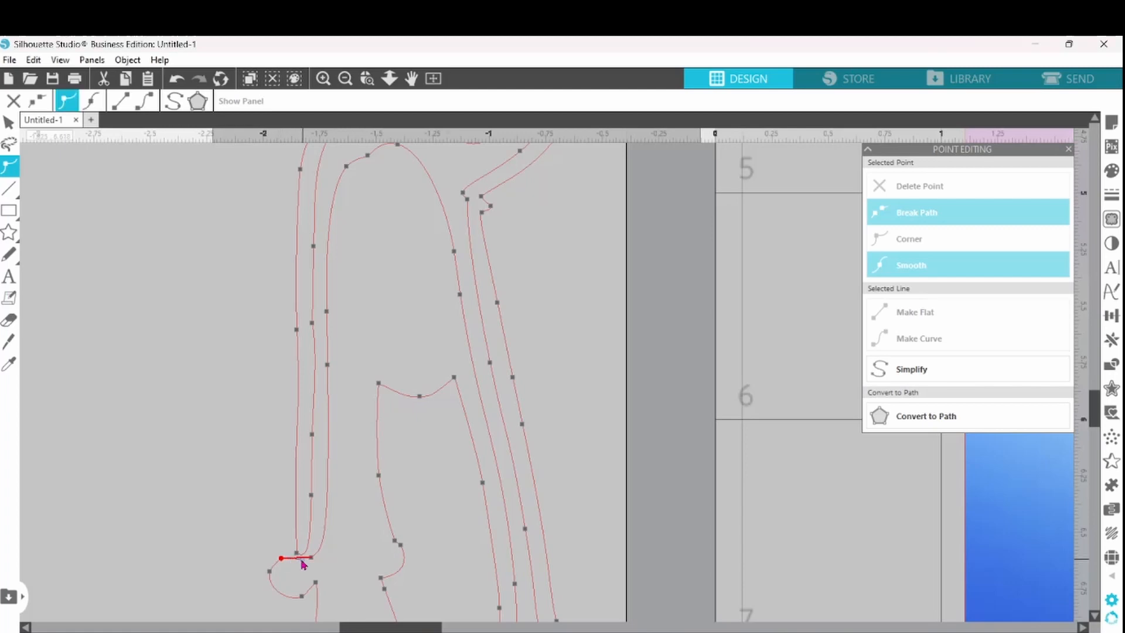
left_click(283, 560)
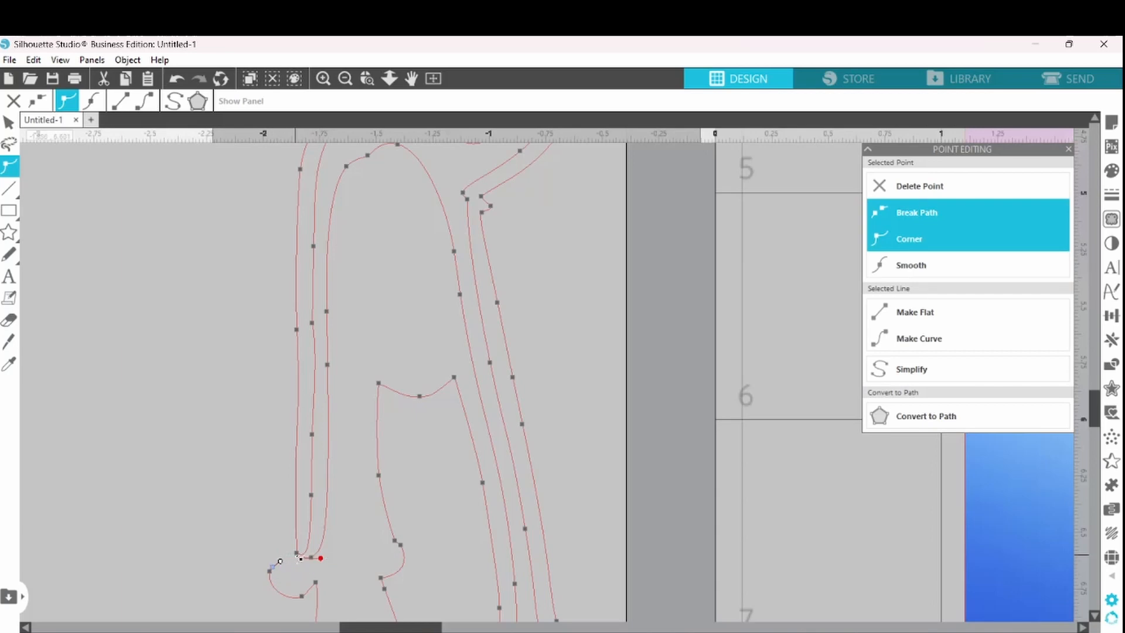
left_click(907, 223)
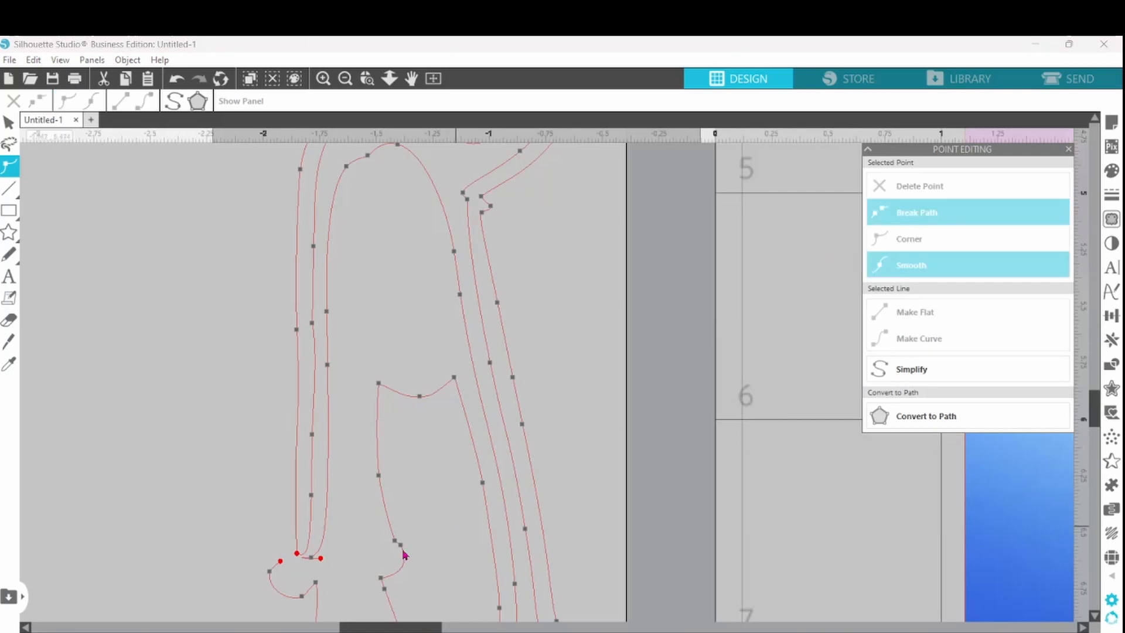
- Move the forearm's loose end point slightly up and join the outer arm line to the open hand curve
mouse_move(297, 554)
left_mouse_down()
mouse_move(287, 563)
mouse_move(282, 531)
mouse_move(294, 535)
left_mouse_up()
left_click(289, 531)
left_click(295, 535)
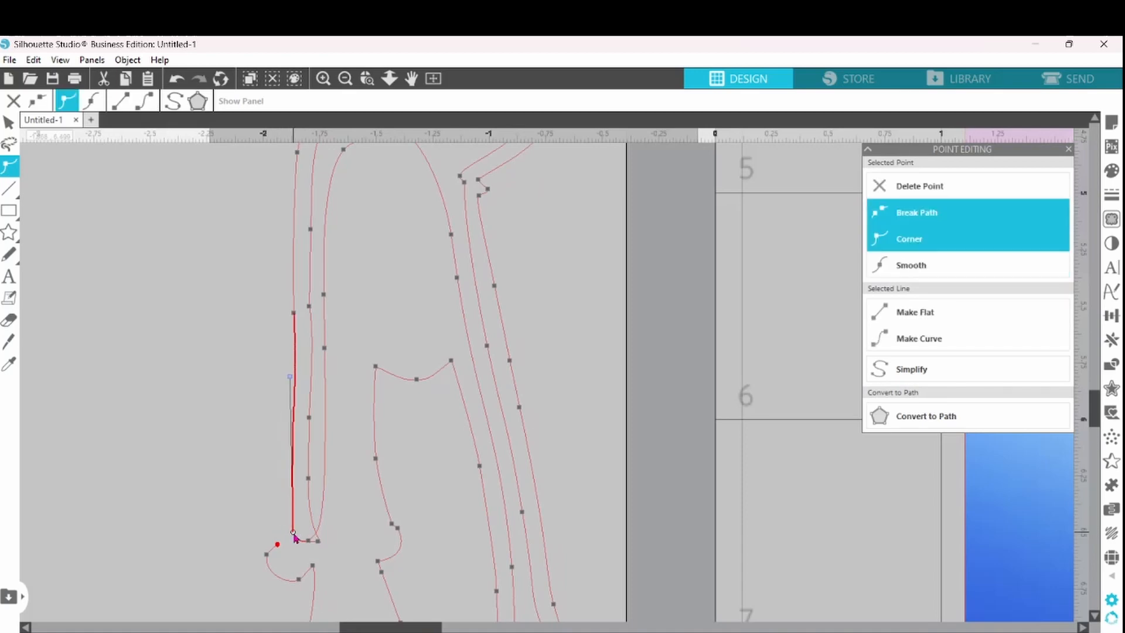
left_click(294, 532)
mouse_move(293, 532)
left_mouse_down()
mouse_move(278, 545)
mouse_move(294, 528)
left_mouse_up()
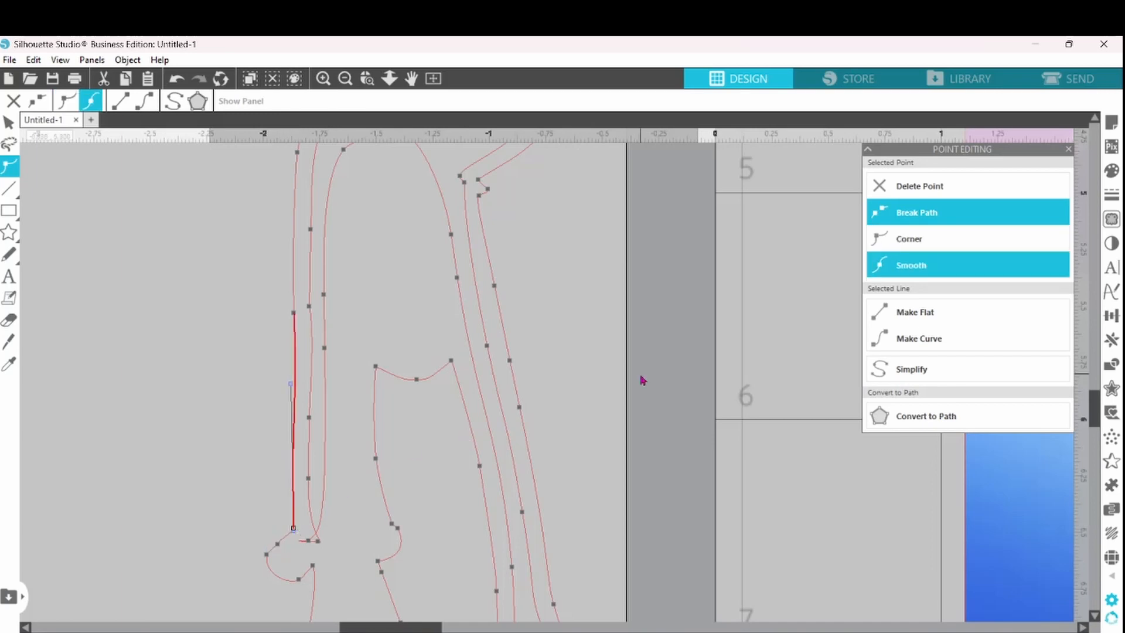
- Release the alien outline's compound path and move the freed inner contour away onto the original sketch
mouse_move(1095, 410)
left_mouse_down()
mouse_move(1081, 354)
mouse_move(1093, 433)
mouse_move(1093, 421)
left_mouse_up()
left_click(346, 79)
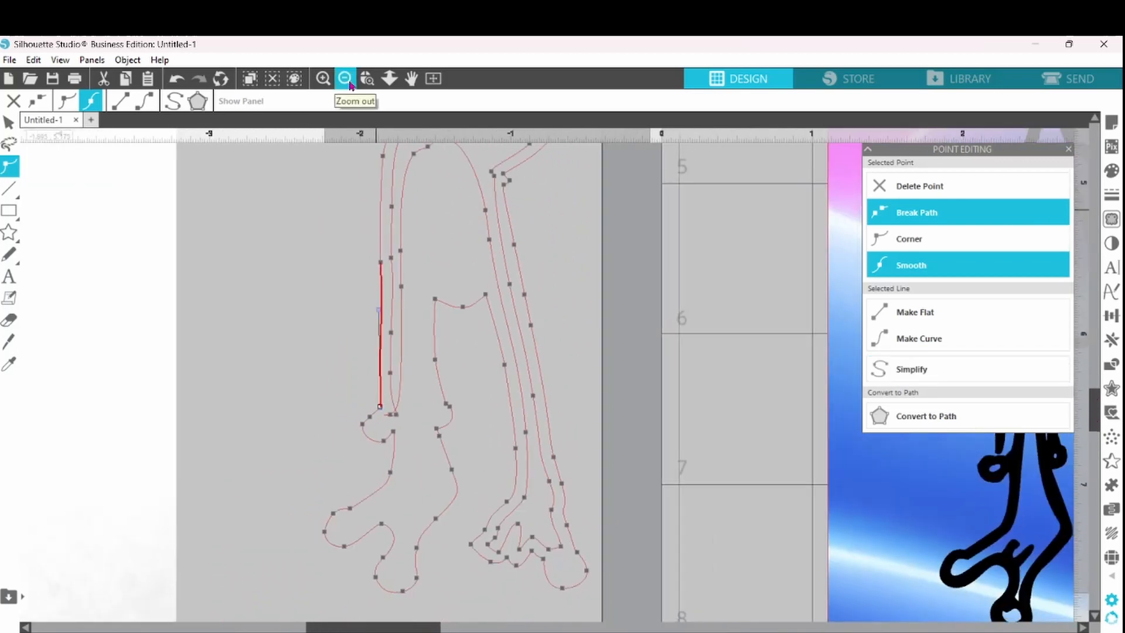
left_click(455, 271)
left_click(491, 258)
right_click(491, 259)
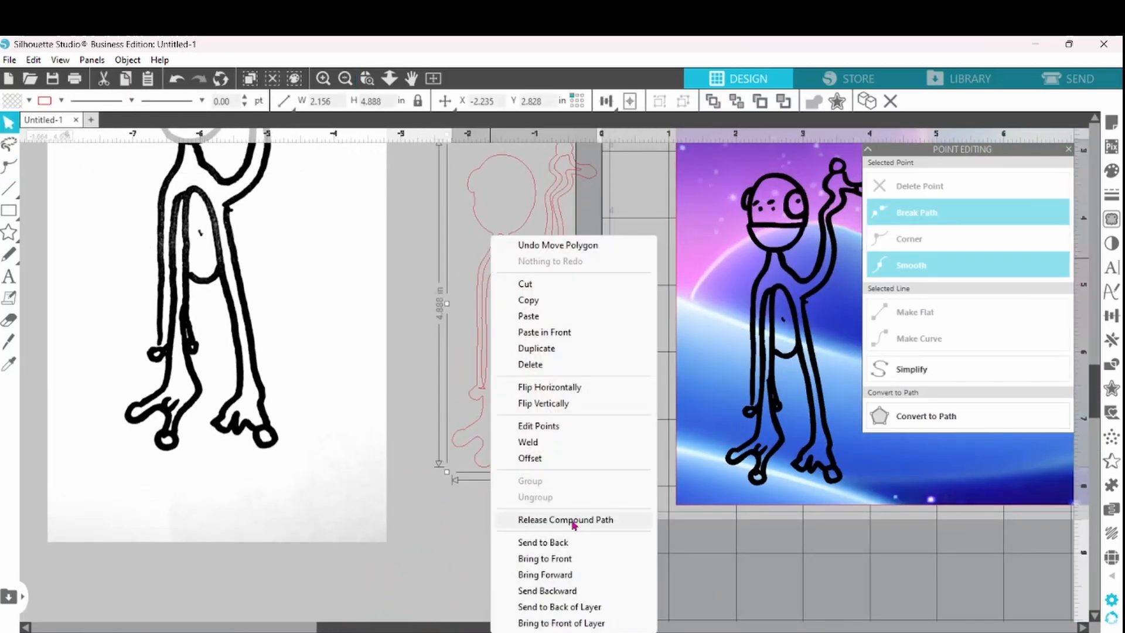
left_click(572, 520)
mouse_move(502, 239)
left_mouse_down()
mouse_move(369, 384)
mouse_move(224, 314)
left_mouse_up()
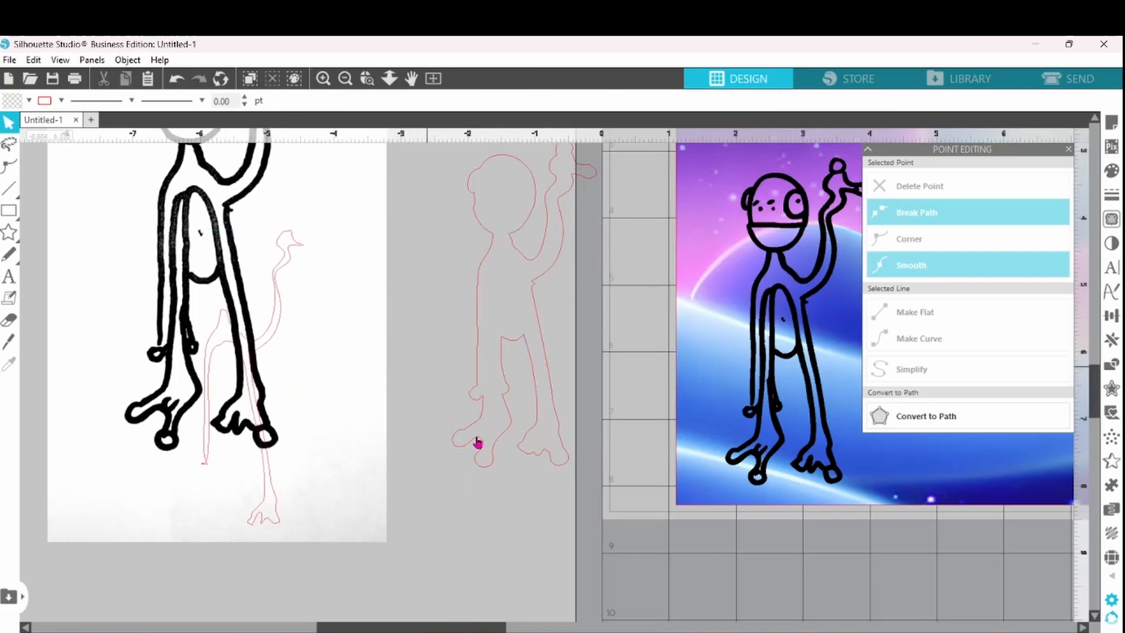
- Try placing the black line drawing over the alien's red outer outline
left_click(340, 80)
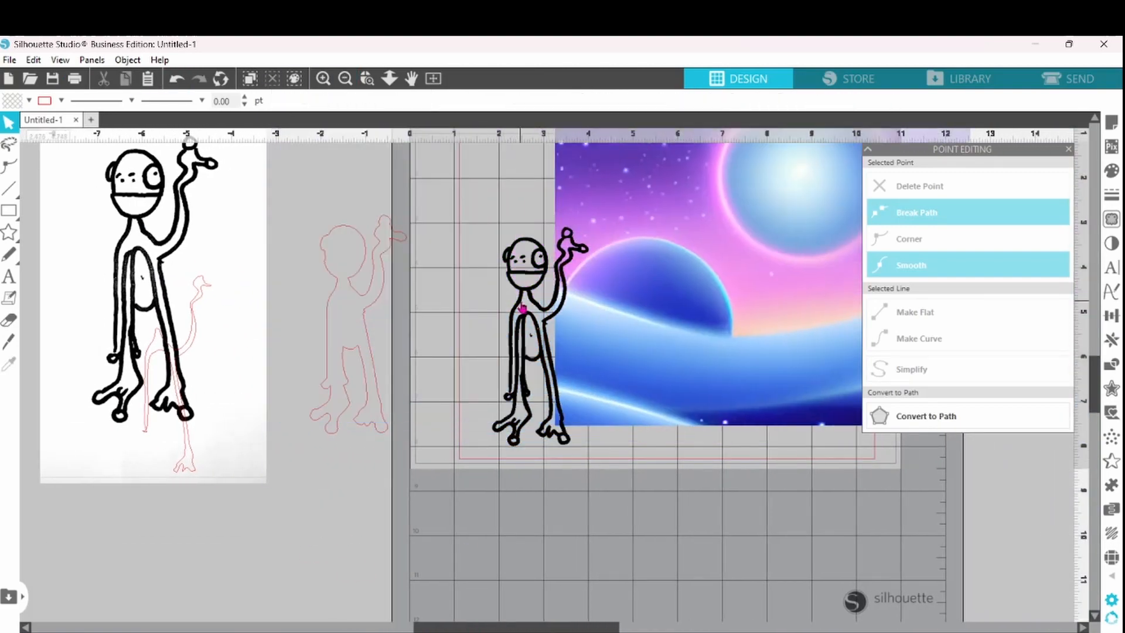
mouse_move(524, 307)
left_mouse_down()
mouse_move(358, 304)
mouse_move(341, 293)
left_mouse_up()
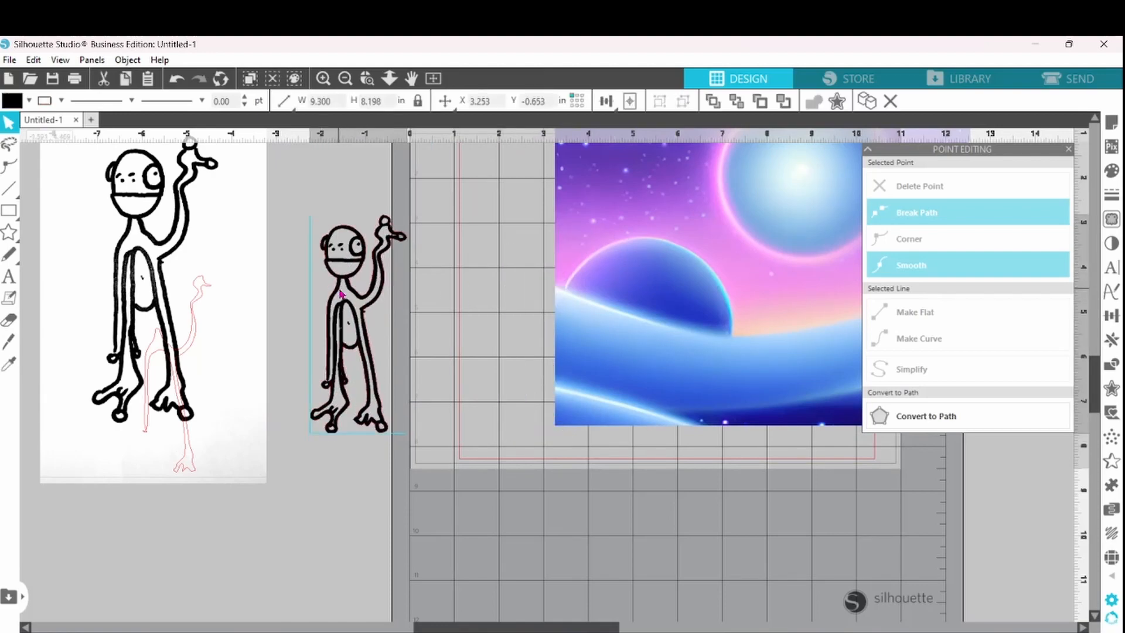
left_click(322, 81)
left_click(323, 81)
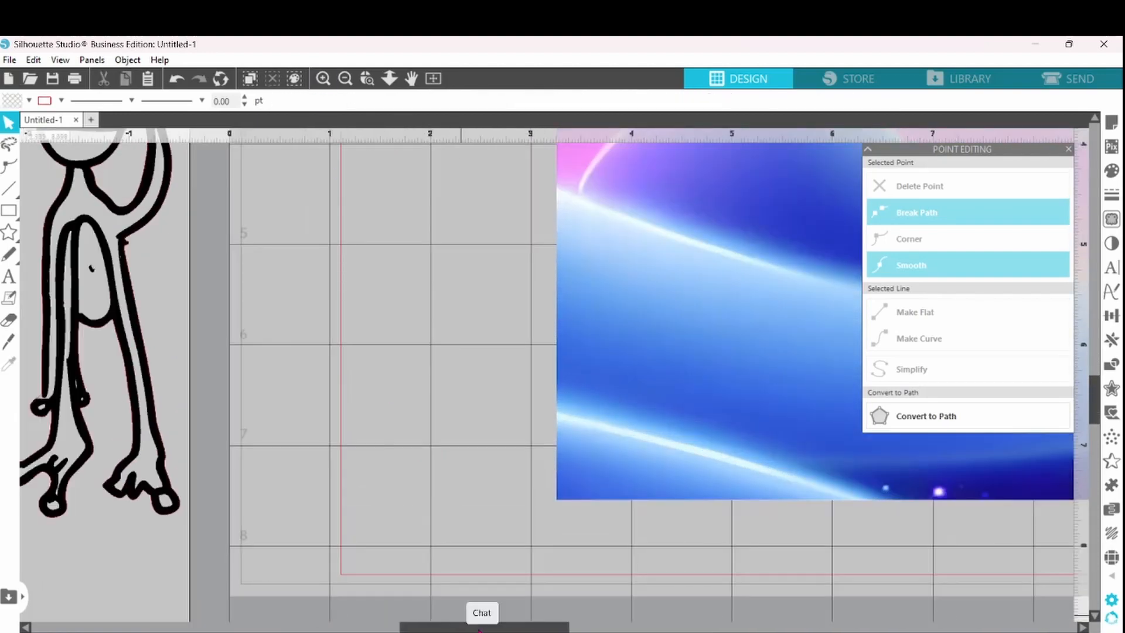
left_click(345, 78)
left_click(345, 78)
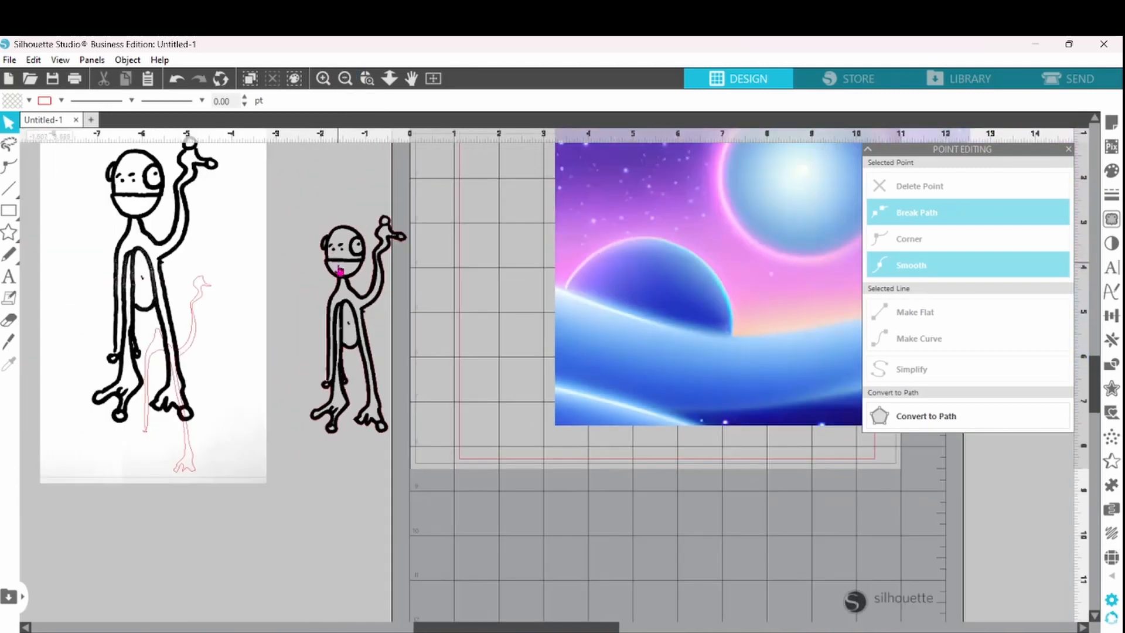
key("ctrl+z")
- Fill the alien's outer outline with lime green
left_click(339, 277)
left_click(30, 105)
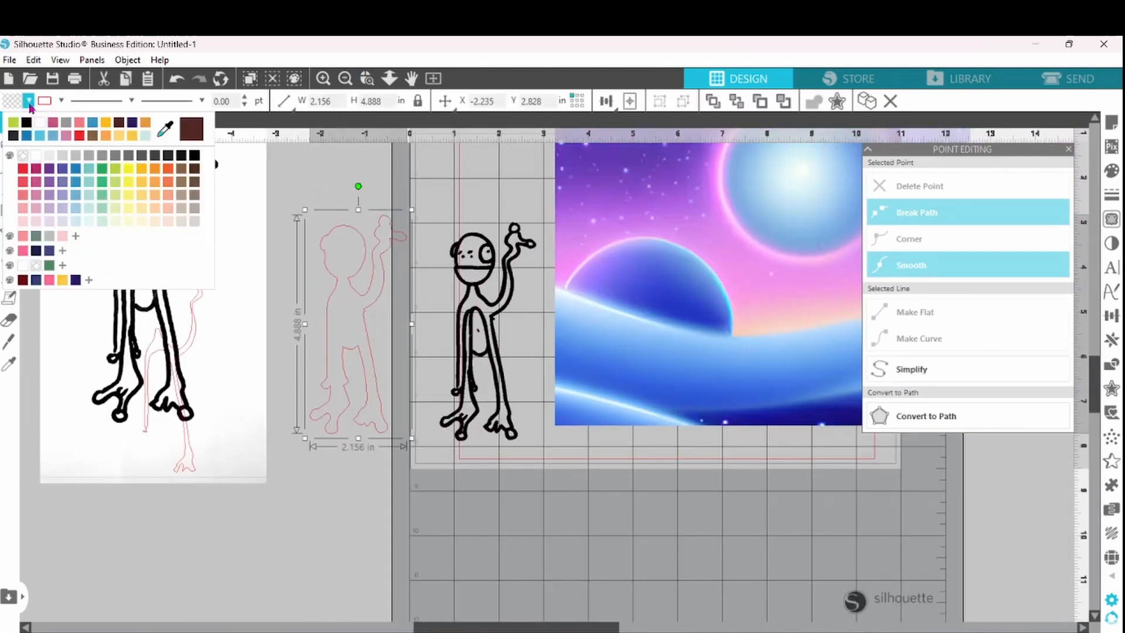
left_click(12, 125)
- Bring the black line drawing to the front and place it over the green alien body
left_click_drag(510, 393, 477, 421)
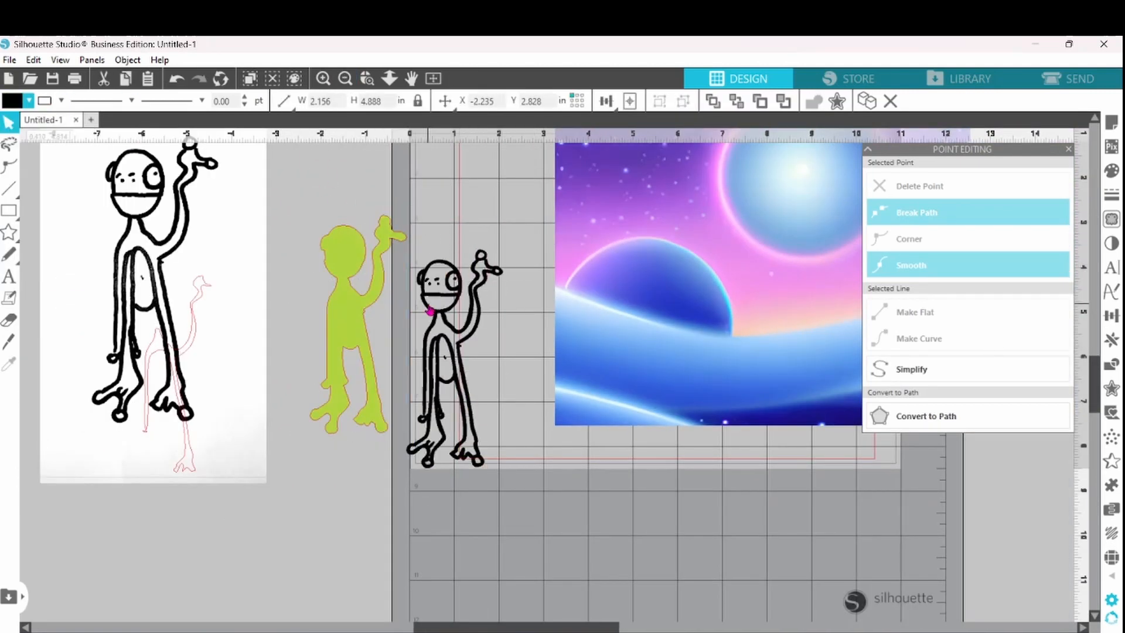
right_click(476, 421)
left_click(536, 557)
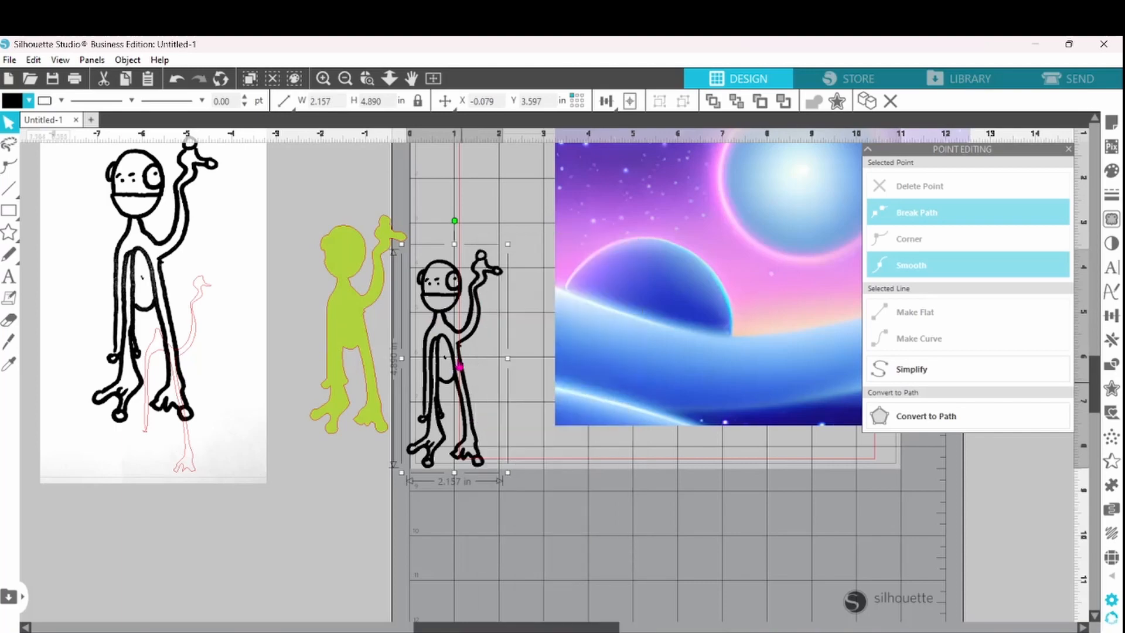
left_click_drag(457, 364, 359, 322)
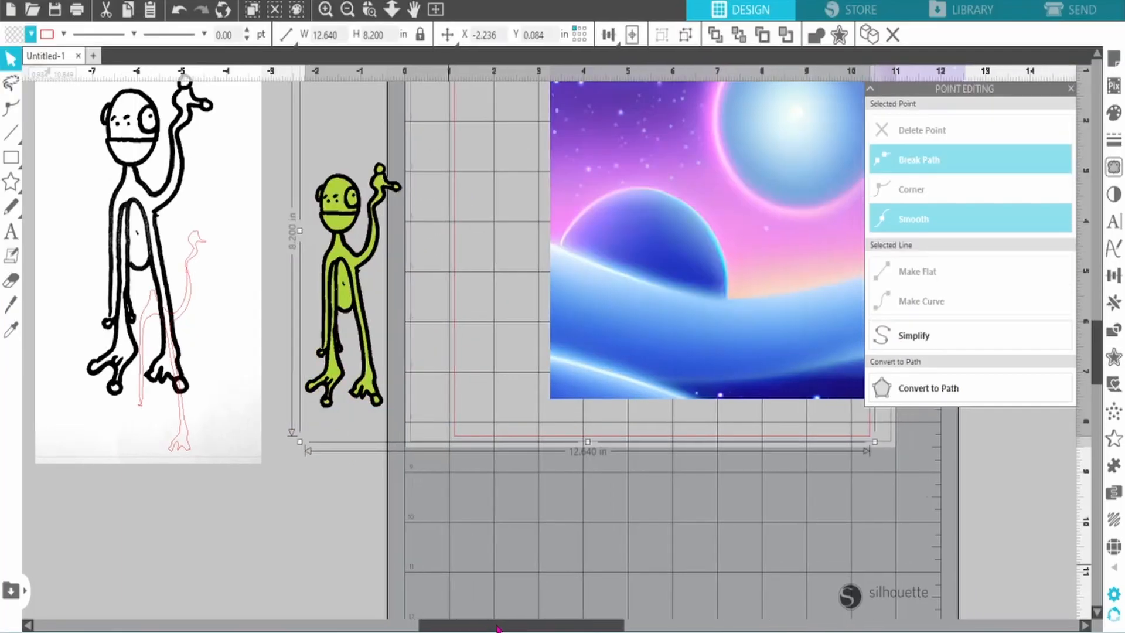
- Ungroup the alien from the large red rectangle on the page and delete the rectangle
left_click_drag(497, 628, 555, 627)
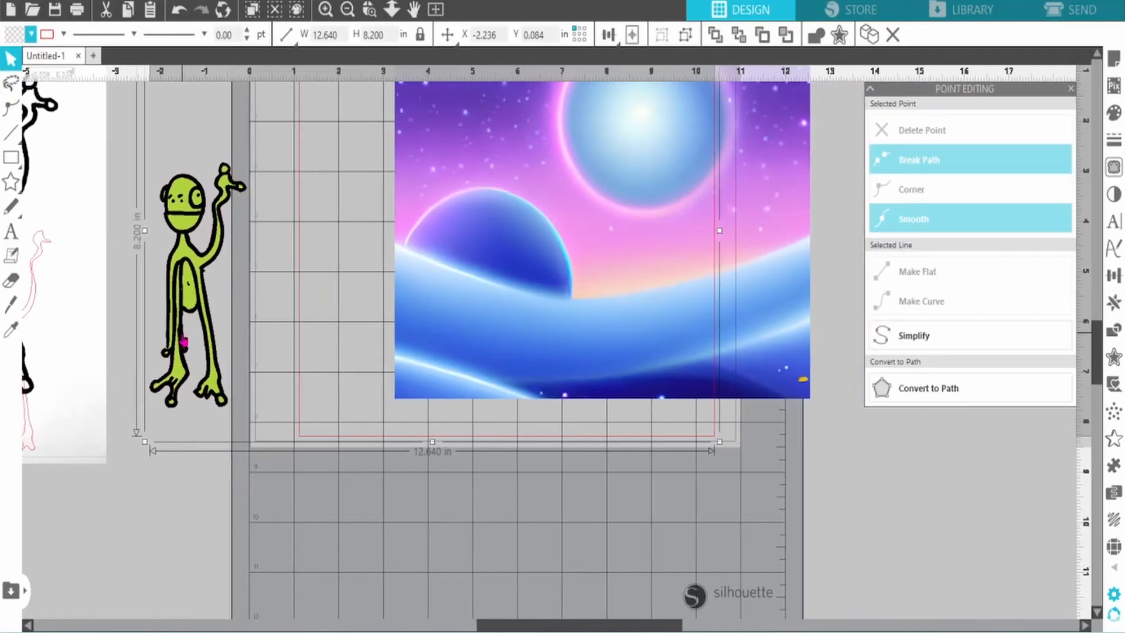
right_click(184, 338)
left_click(243, 443)
left_click(343, 437)
right_click(339, 438)
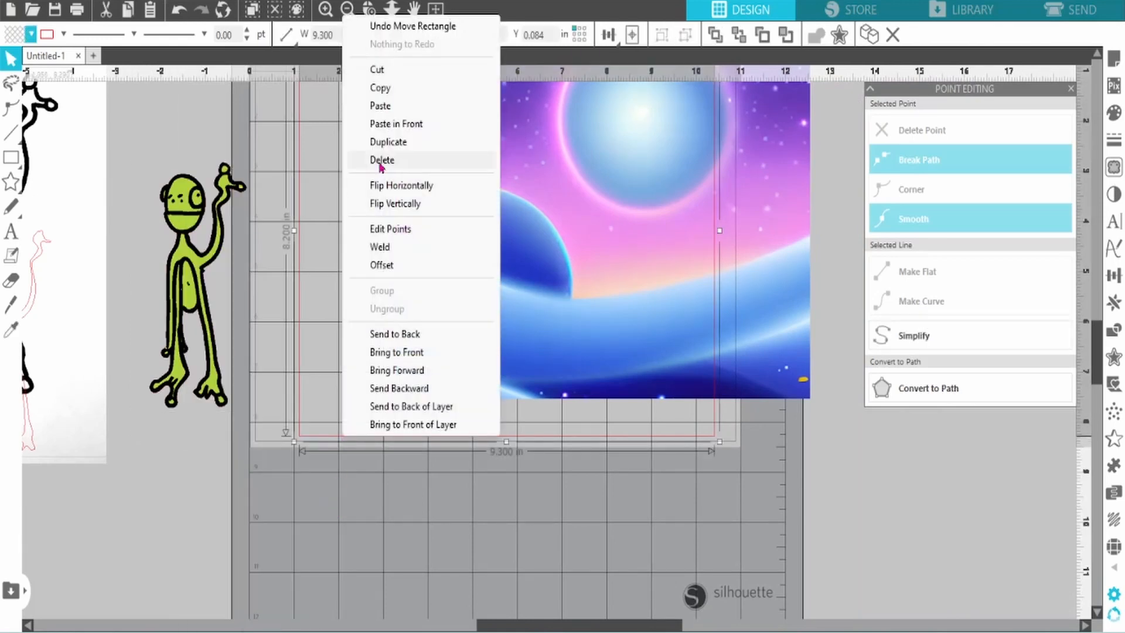
left_click(377, 156)
- Group the green body and the black line drawing into one object
left_click(203, 287)
right_click(203, 288)
left_click(240, 443)
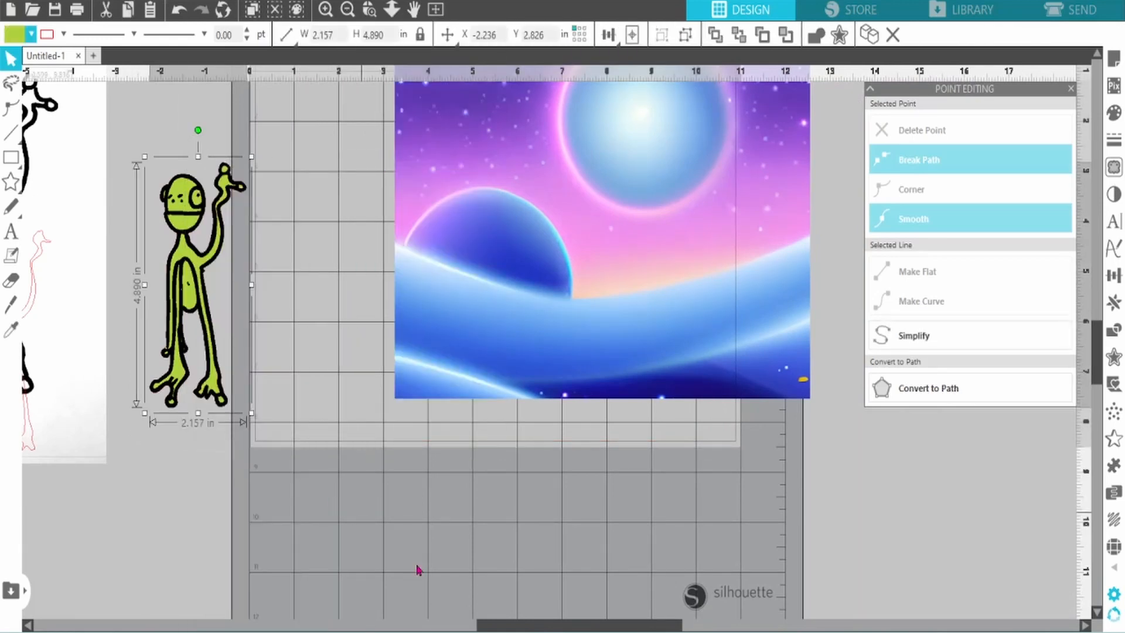
- Delete the original sketch together with the leftover tracing pieces beside the page
scroll(101, 574, "left", 2)
left_click(53, 183)
right_click(53, 182)
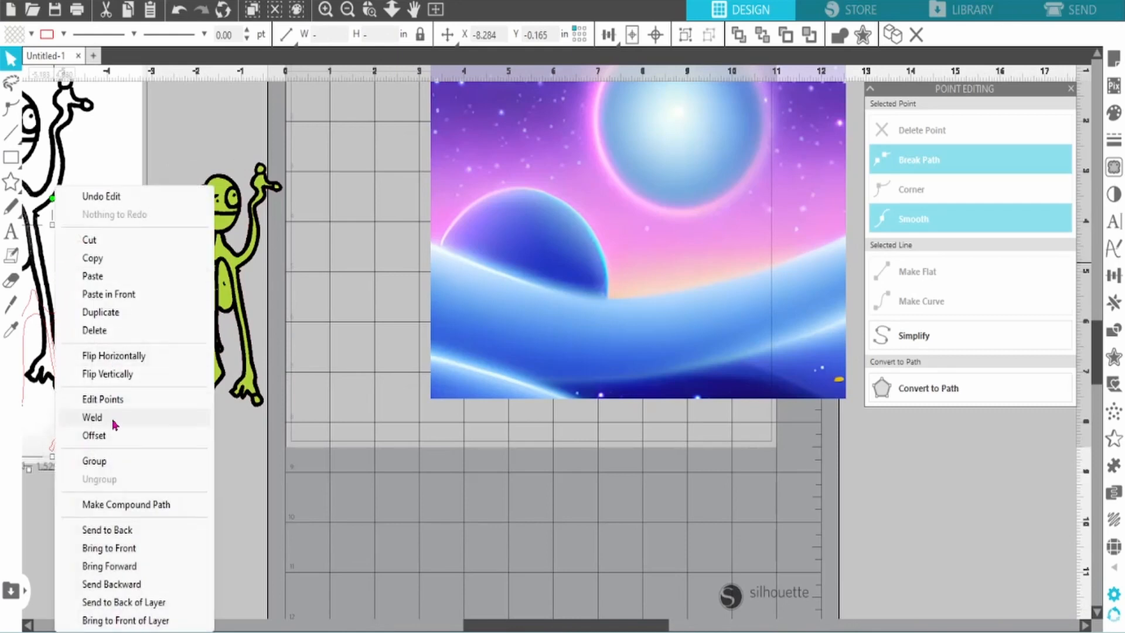
left_click(111, 331)
- Place the green alien on the space background and move both together onto the page
left_click_drag(212, 286, 582, 224)
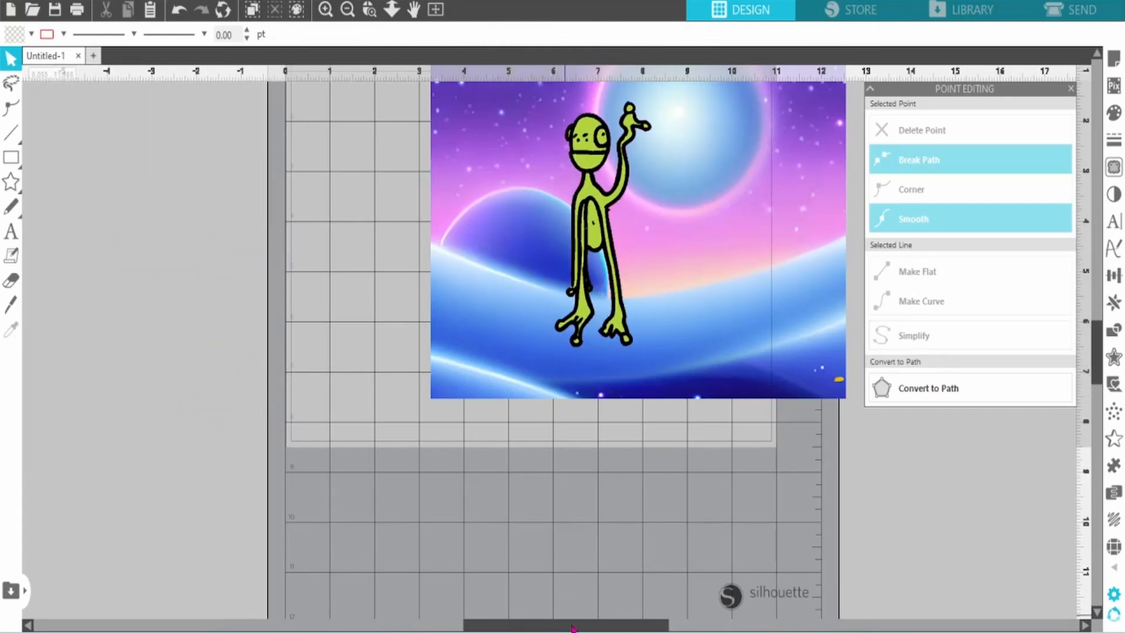
left_click_drag(574, 627, 581, 628)
left_click_drag(1097, 369, 1097, 343)
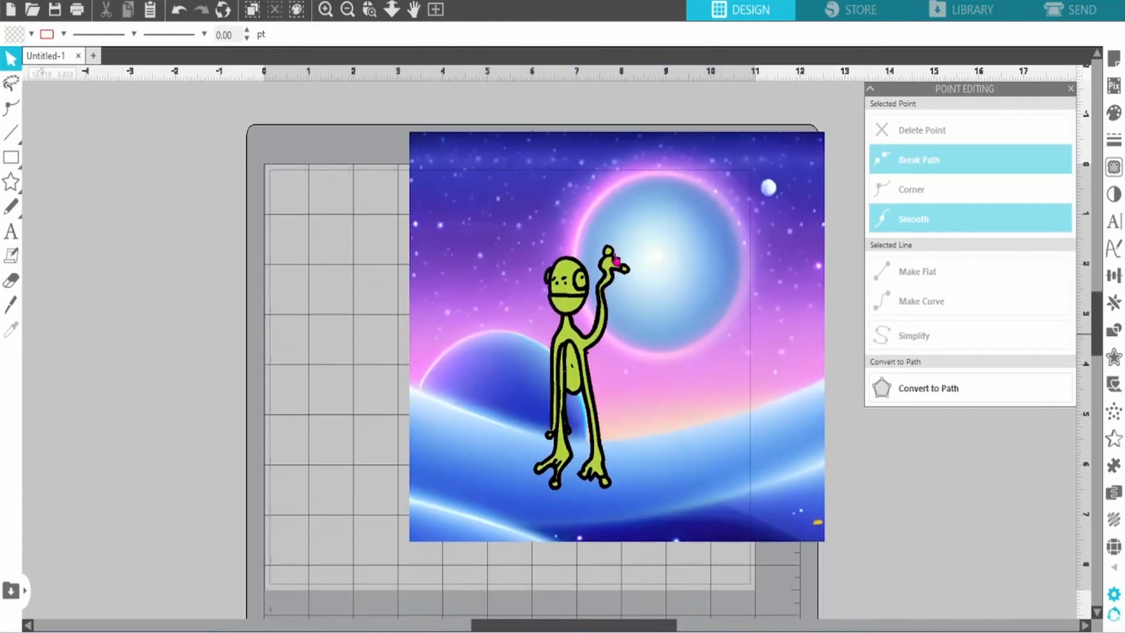
left_click_drag(571, 410, 452, 410)
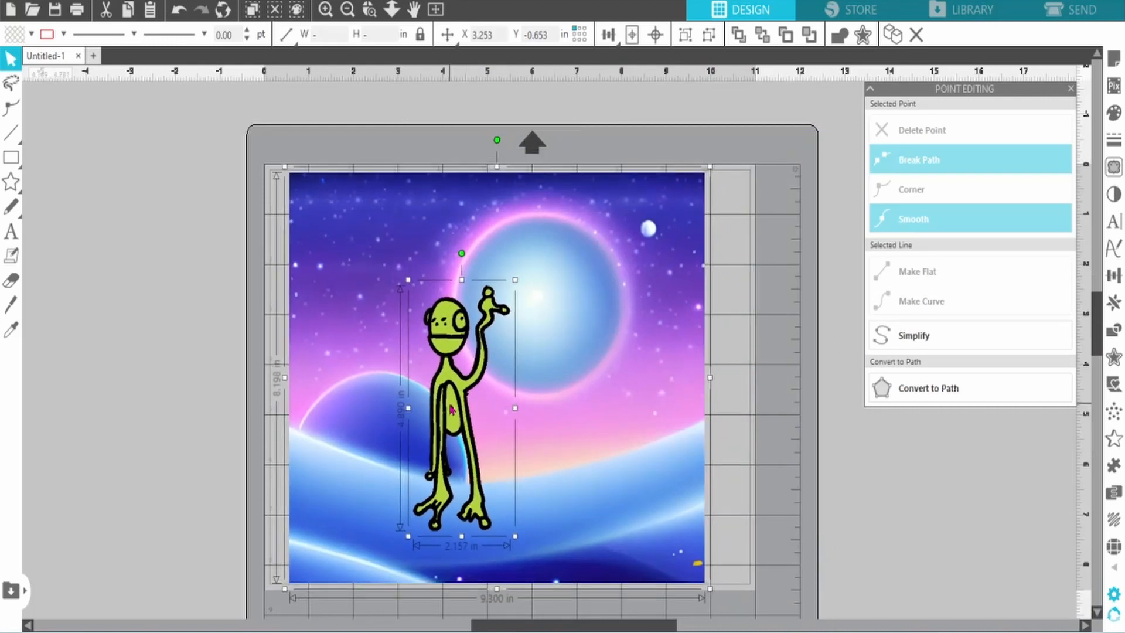
- Move the alien alone toward the background's lower left and enlarge it proportionally to nearly the background's full height
left_click(209, 408)
left_click_drag(484, 511, 444, 545)
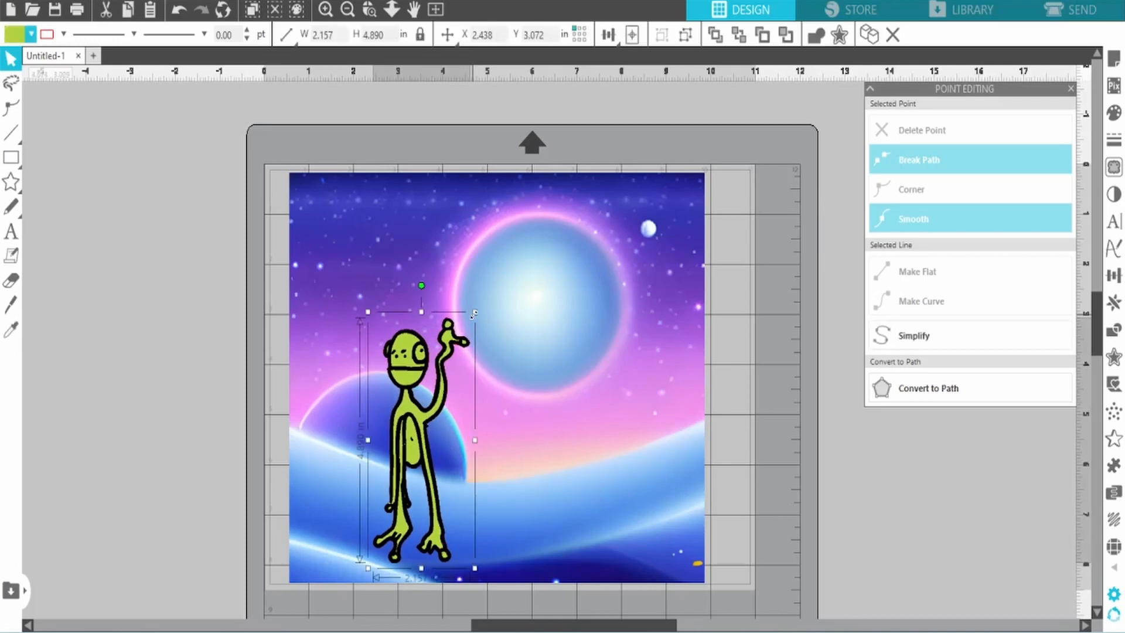
left_click_drag(474, 313, 533, 195)
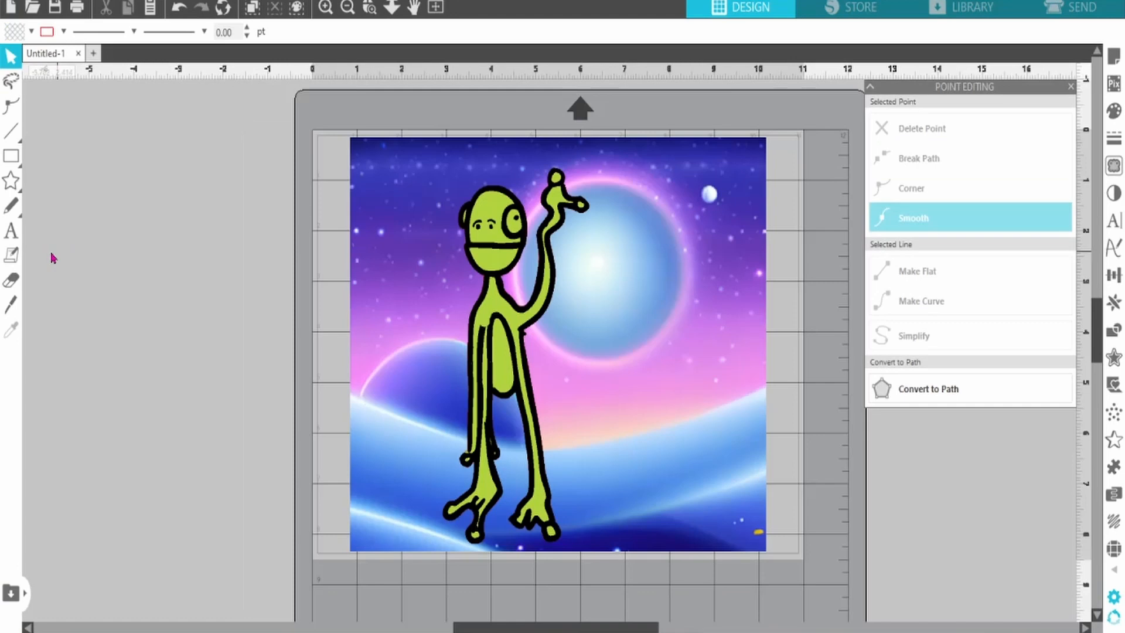
- Add the person's first name in capital letters as text beside the page
left_click(11, 230)
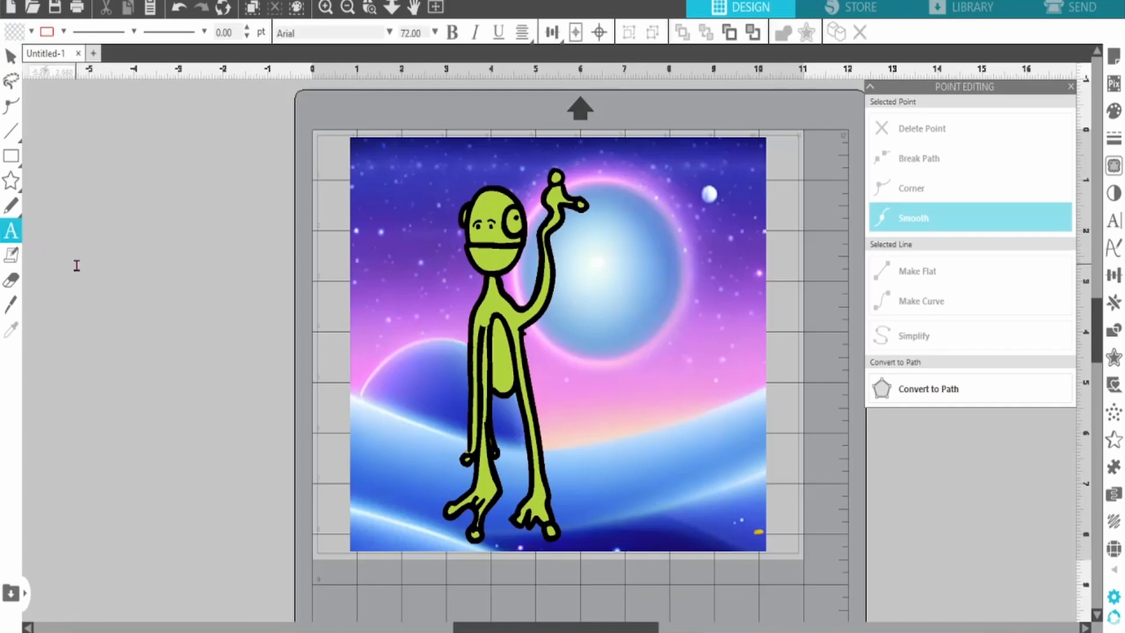
left_click(76, 265)
type("NOAH")
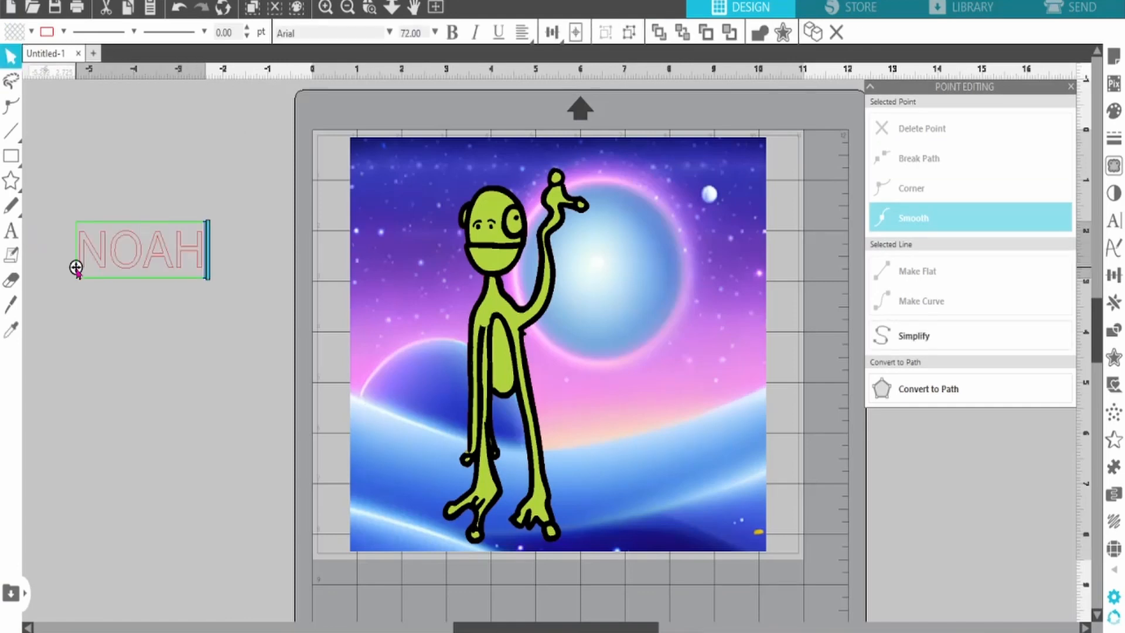
- Set the name text's font to bold Agency FB
left_click(166, 264)
left_click(1115, 222)
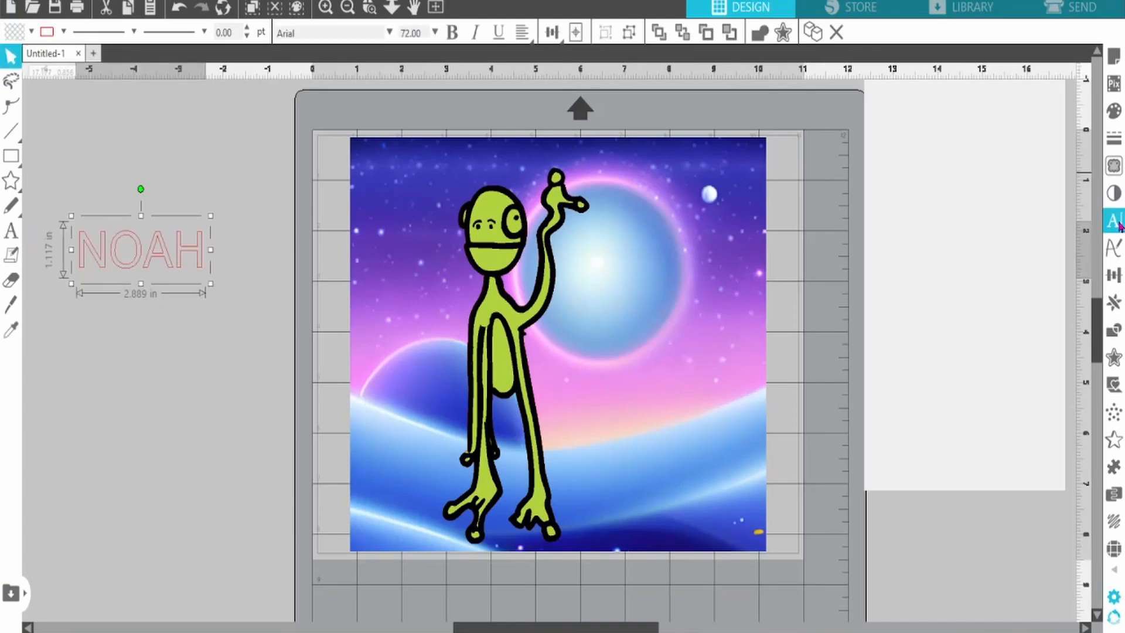
scroll(1069, 379, "down", 5)
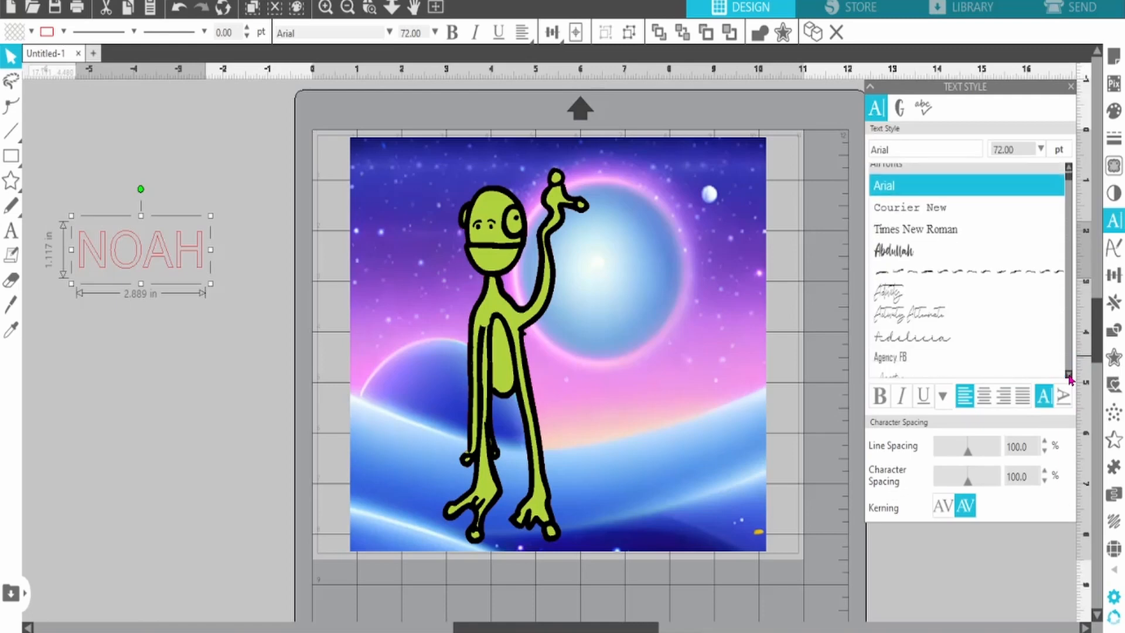
left_click(916, 293)
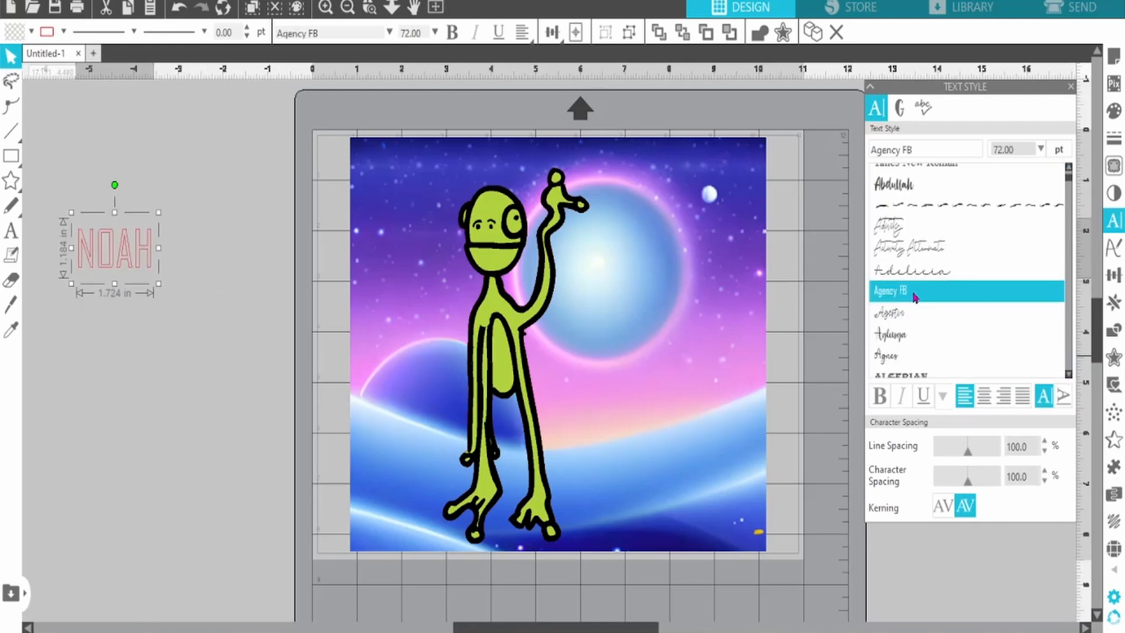
left_click(881, 396)
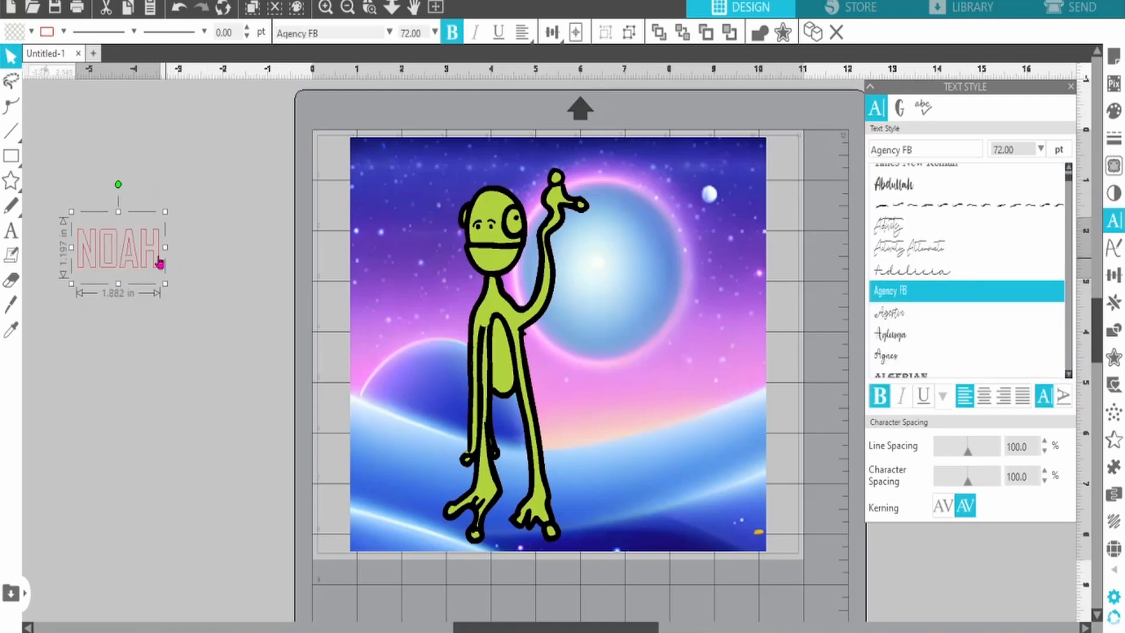
- Colour the name's fill and line lime green and squash the text to about 0.72 in high
left_click(31, 32)
left_click(28, 93)
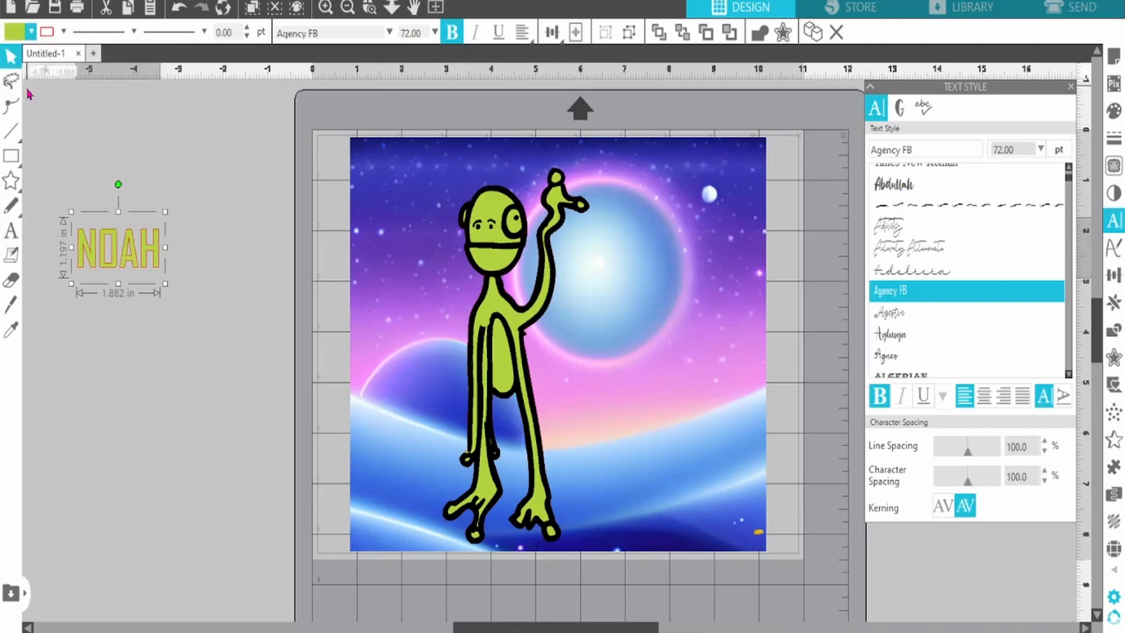
left_click(63, 32)
left_click(48, 56)
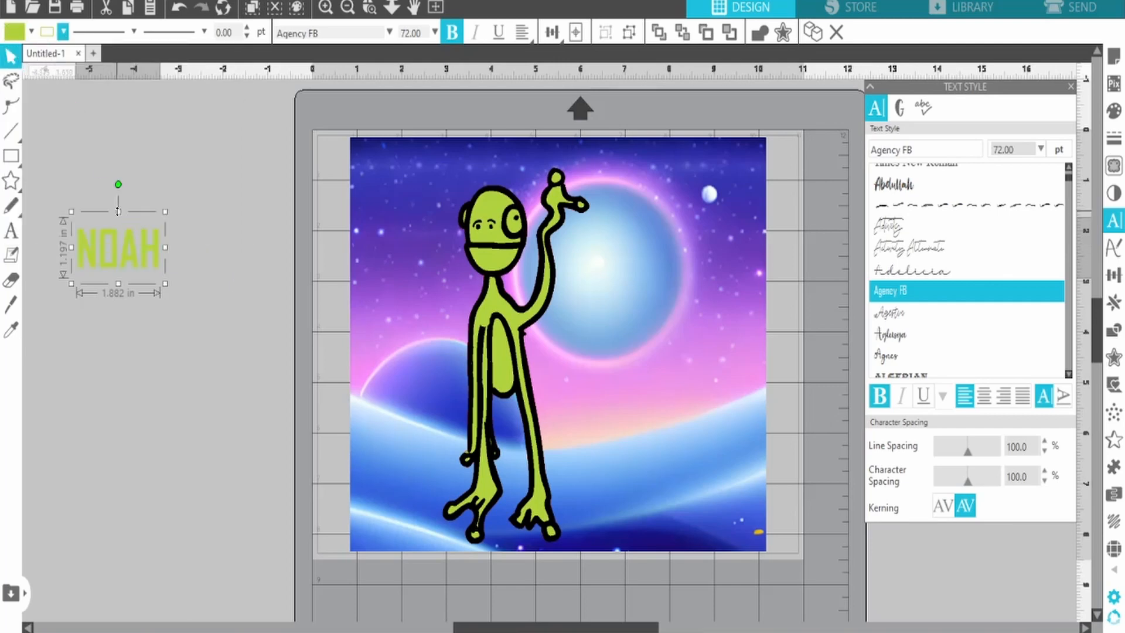
left_click_drag(119, 211, 119, 241)
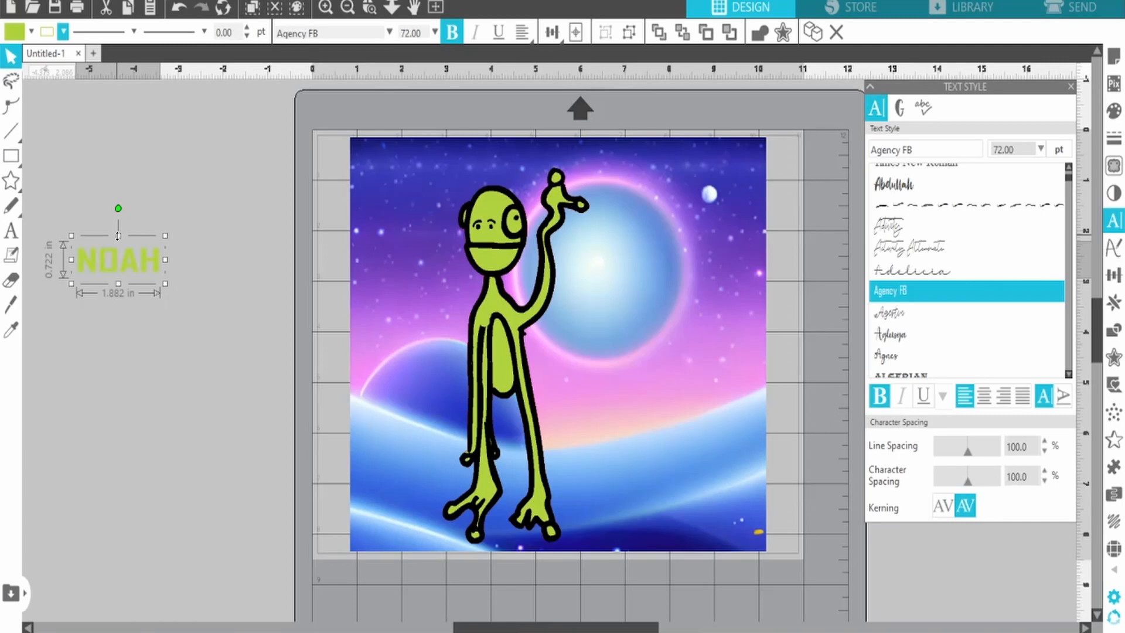
- Add a 0.050 in offset with rounded corners around the name and fill it black
left_click(785, 33)
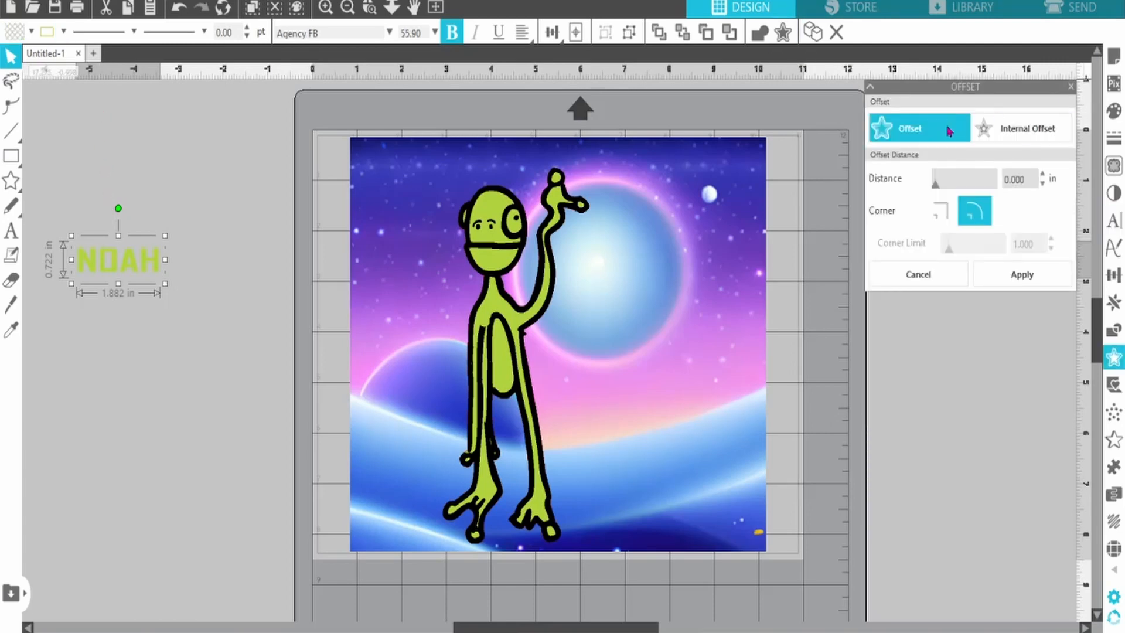
left_click(932, 136)
left_click(1043, 174)
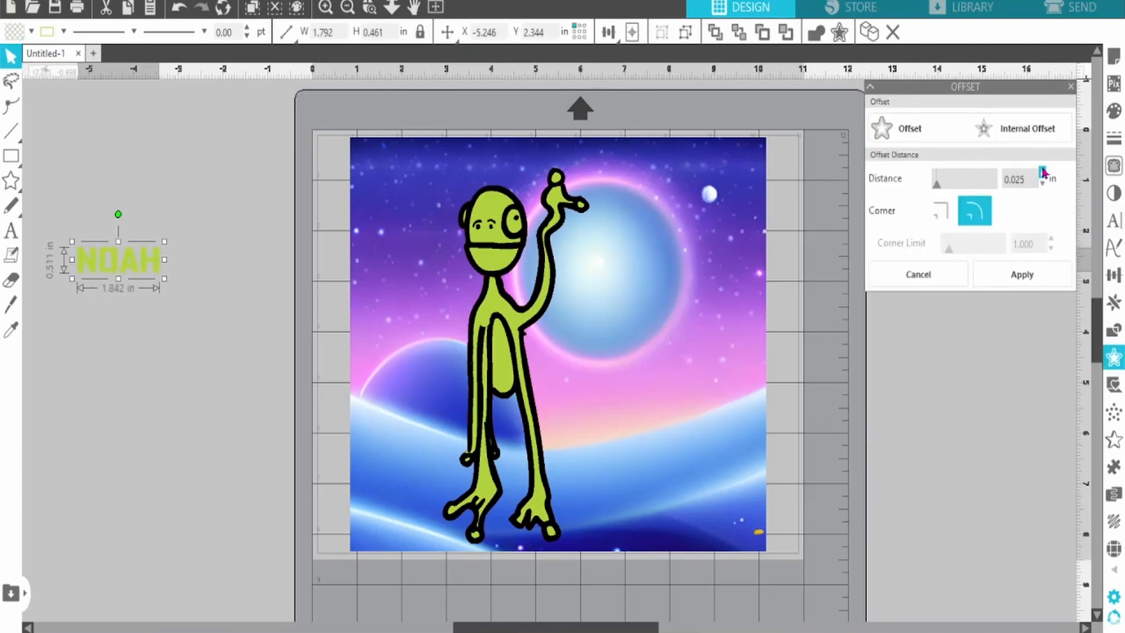
left_click(31, 38)
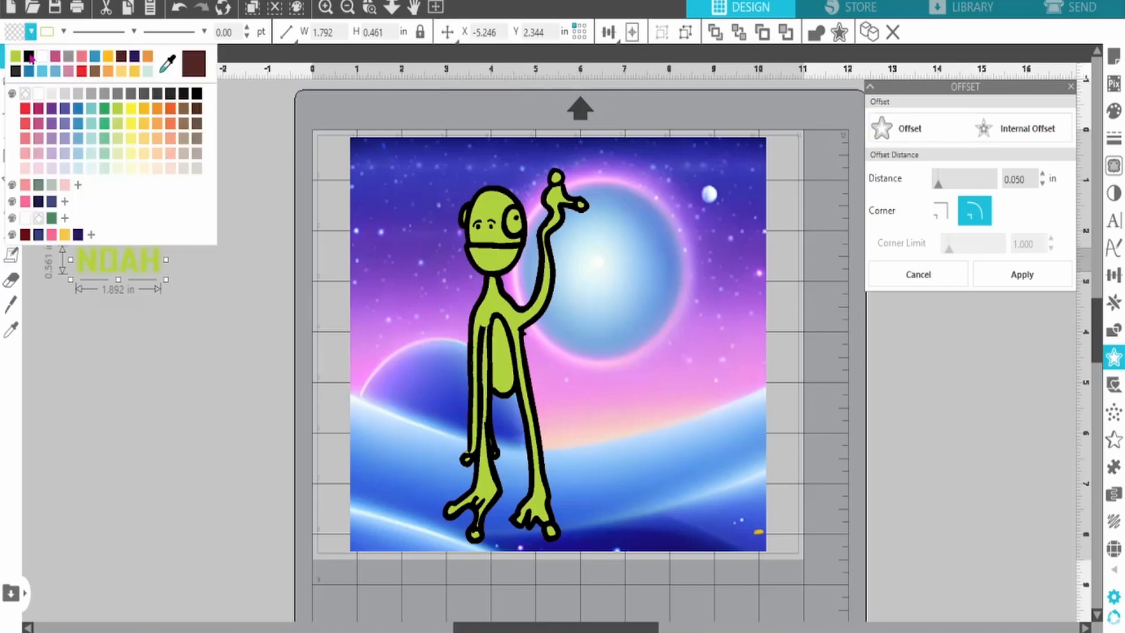
left_click(28, 55)
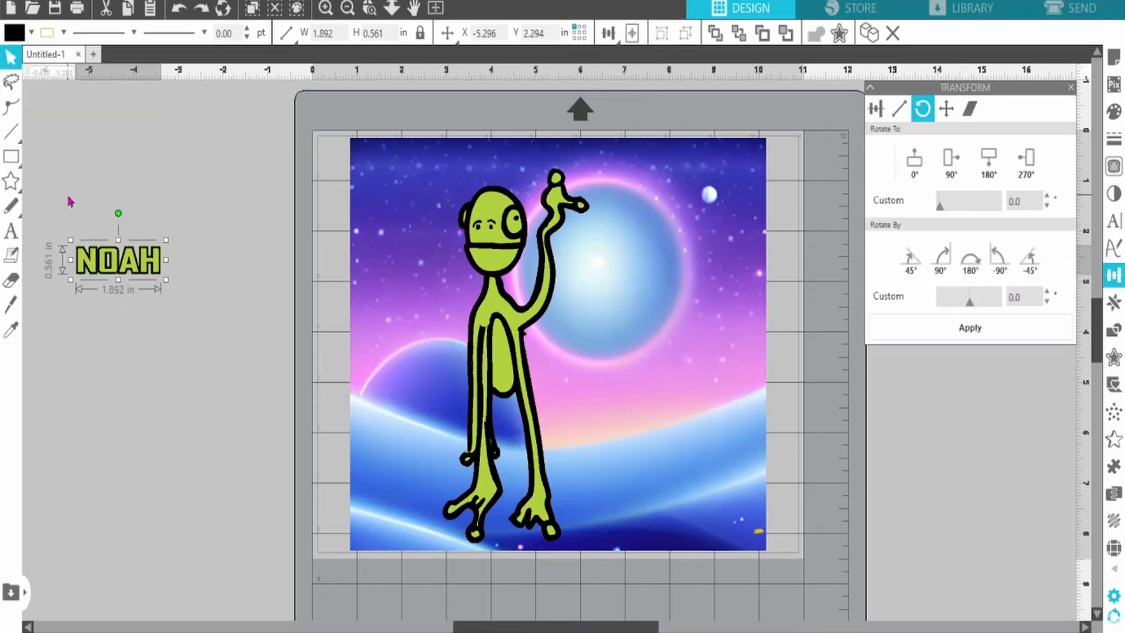
- Group the name with its black offset and rotate the group to 270°
left_click_drag(68, 200, 181, 302)
right_click(154, 287)
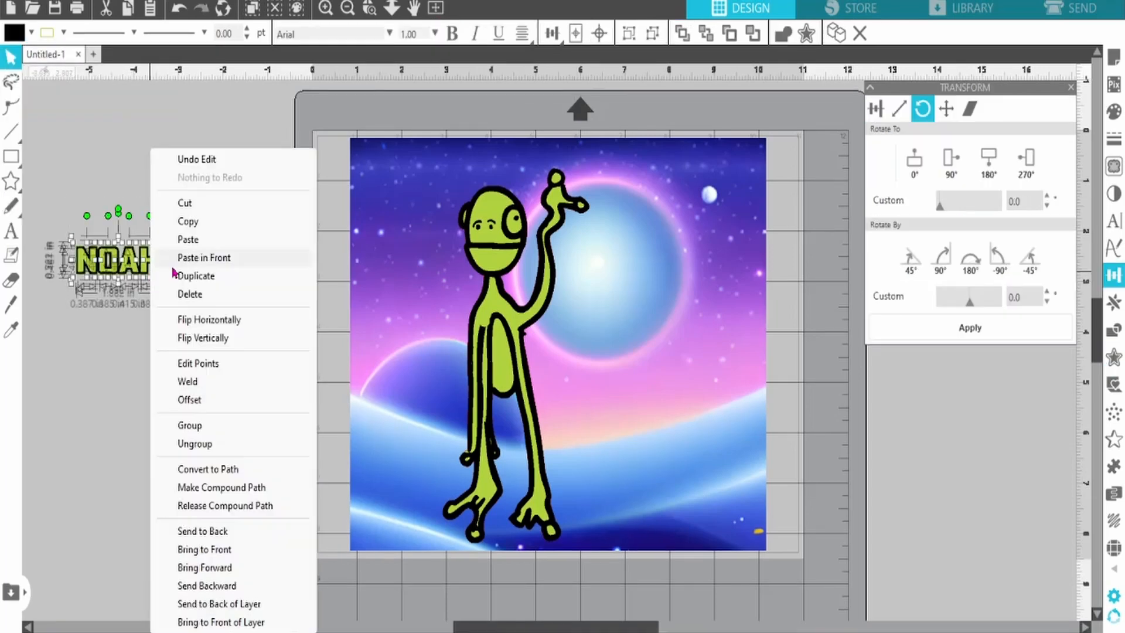
left_click(201, 431)
left_click(1031, 161)
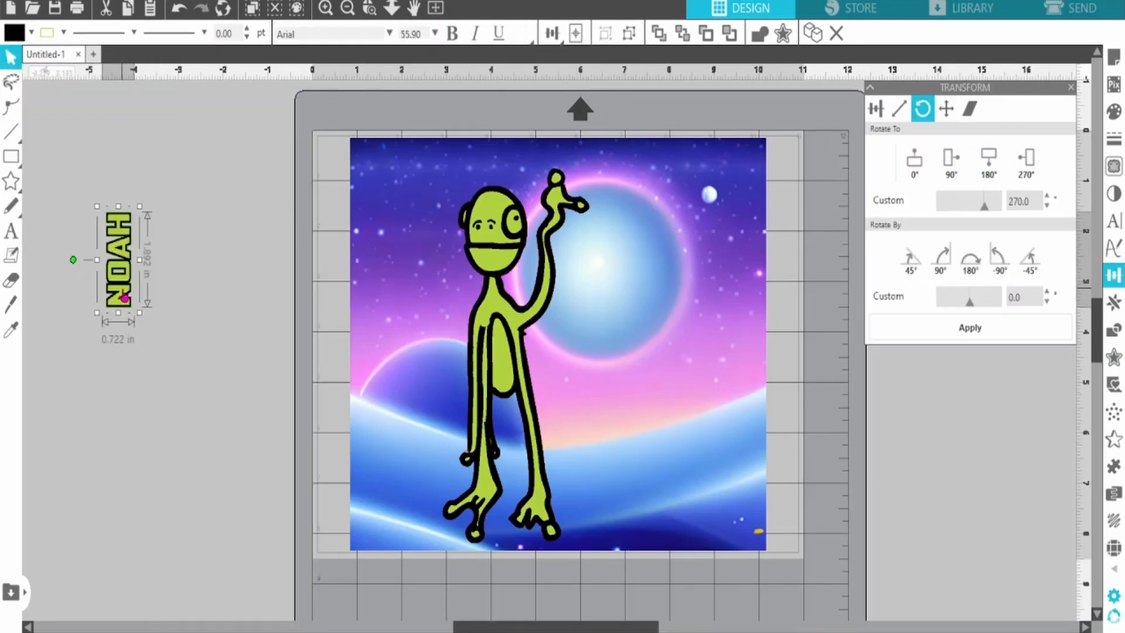
- Move the rotated name onto the space background, enlarge it to about 8.0 in tall and position it along the background's right edge
left_click_drag(123, 296, 760, 538)
left_click_drag(728, 450, 661, 137)
left_click_drag(695, 271, 704, 269)
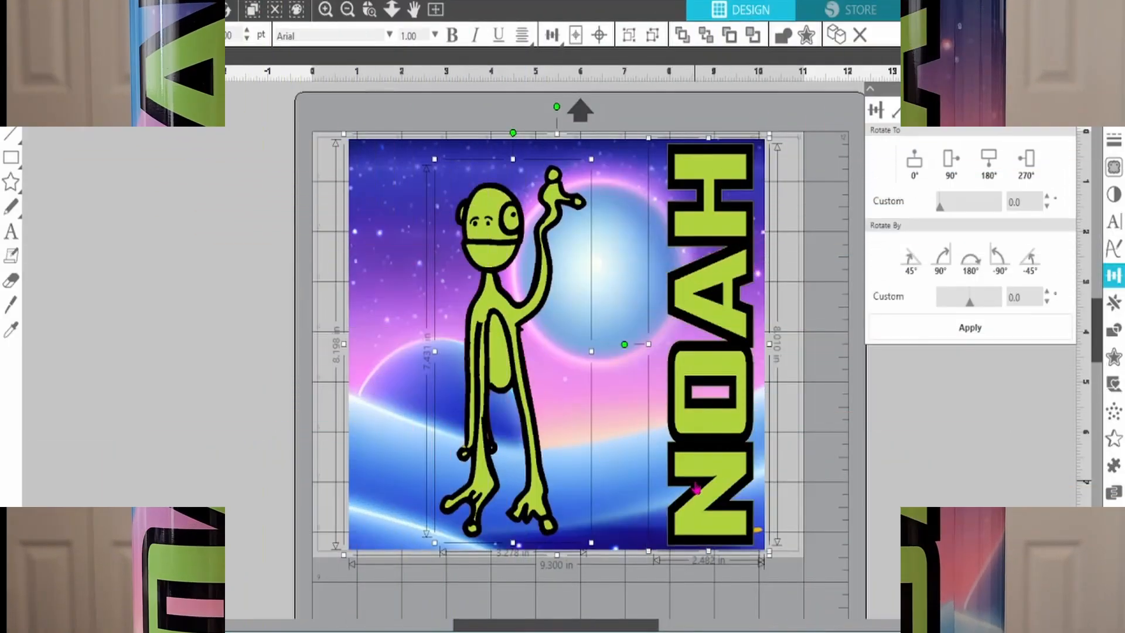
- Rotate the name back to 0° and place it horizontally across the lower part of the page
left_click_drag(723, 504, 214, 453)
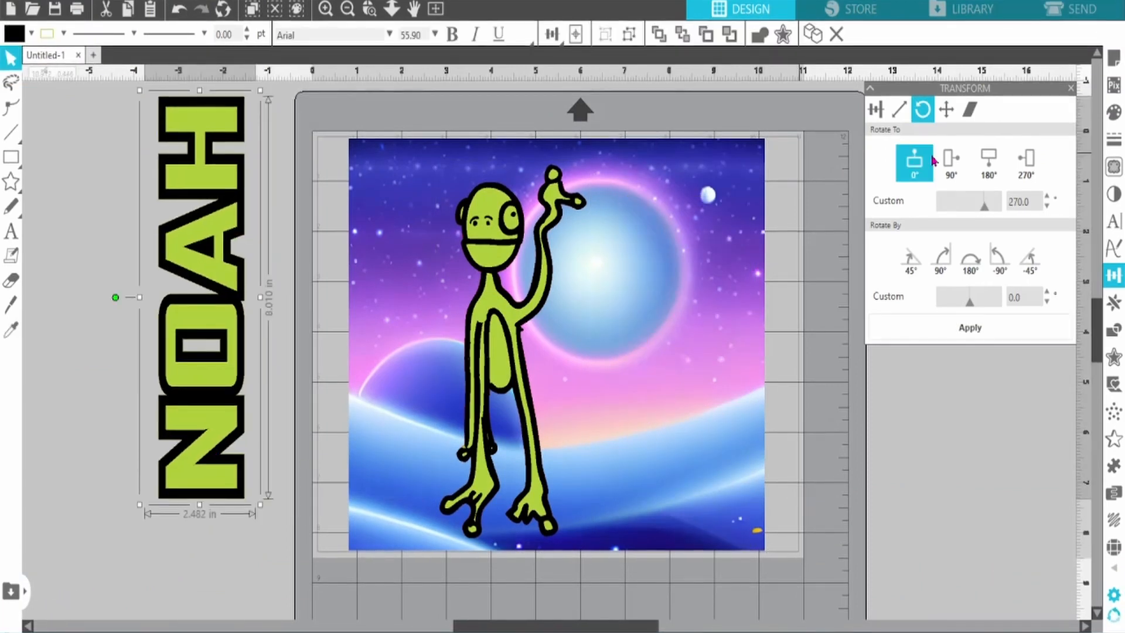
left_click(914, 161)
left_click_drag(299, 356, 647, 533)
- Move the space background off the page and delete it
left_click_drag(620, 401, 140, 321)
right_click(162, 212)
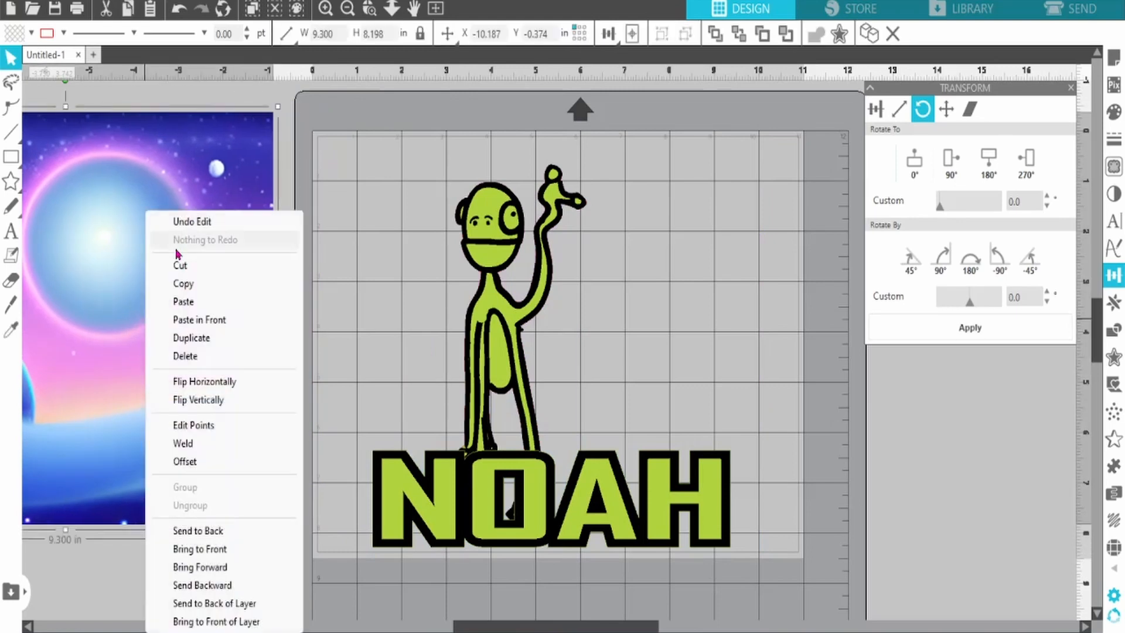
left_click(193, 356)
- Shrink the alien and place it above the name's first letter, moving the name up slightly
left_click(561, 219)
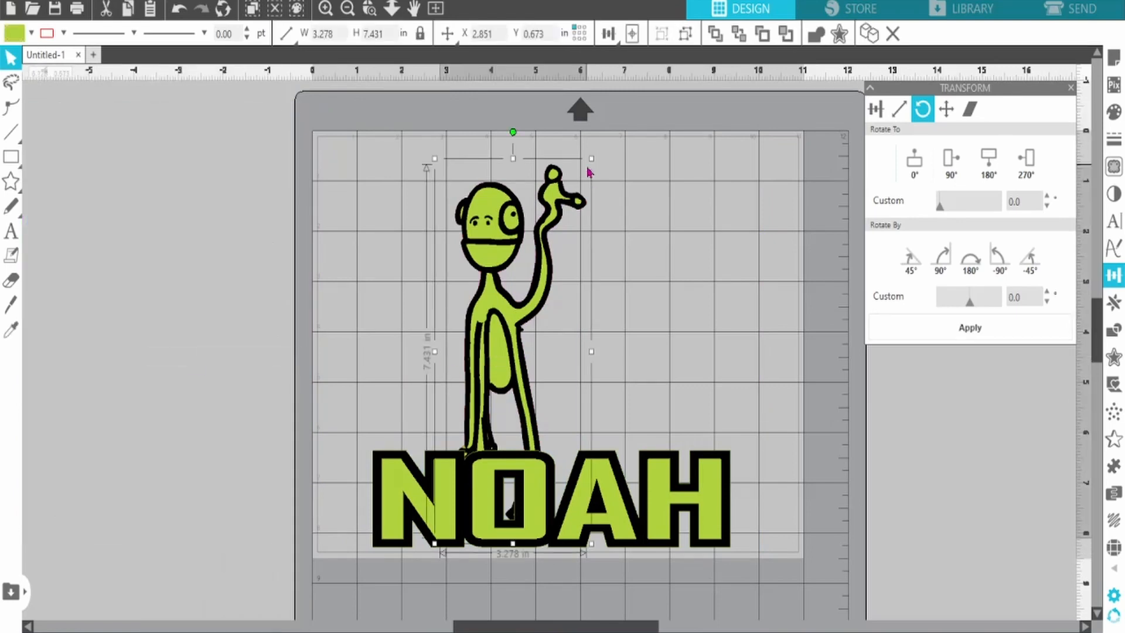
left_click_drag(590, 173, 527, 328)
left_click_drag(481, 417, 413, 265)
left_click_drag(542, 482, 542, 452)
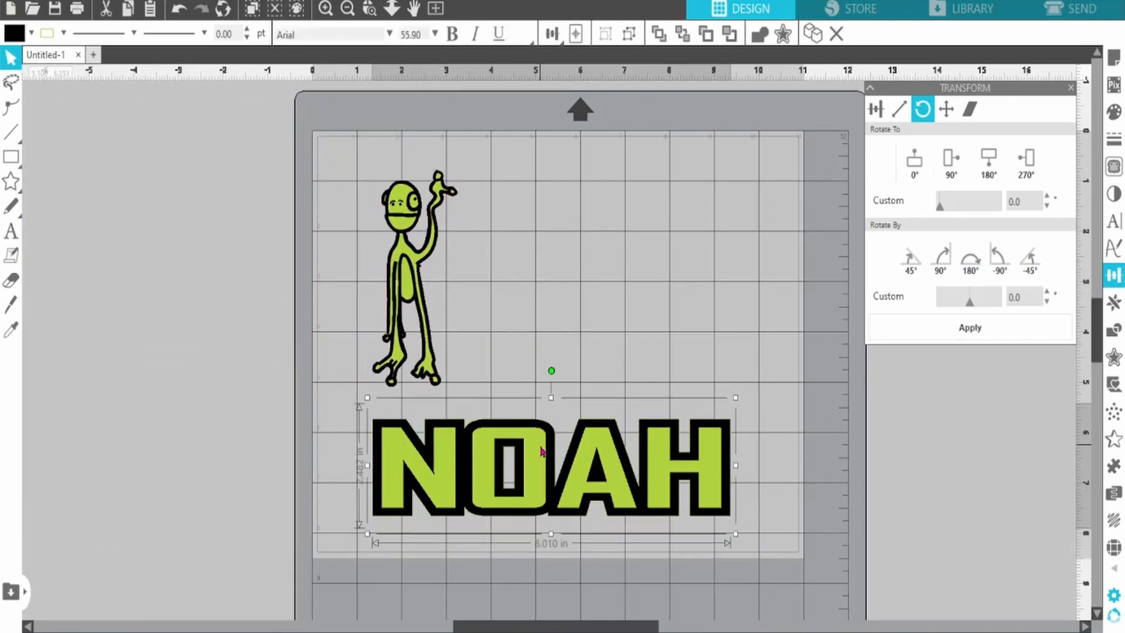
- Draw a rectangle beside the design and set its size to 9 in wide by 7 in high
left_click(11, 157)
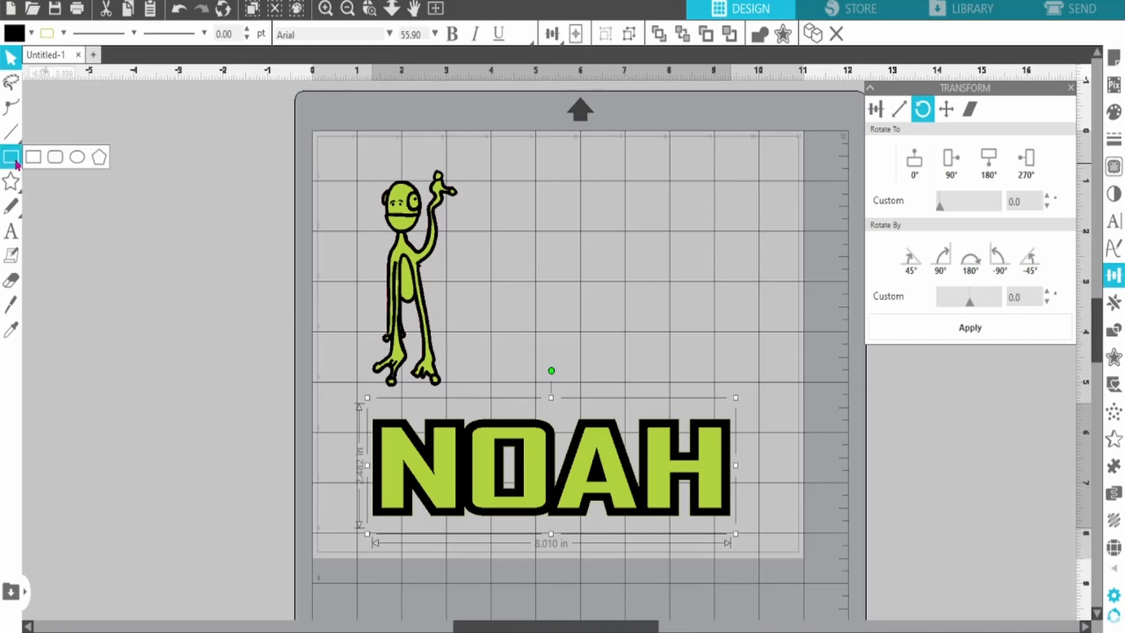
left_click_drag(44, 196, 431, 473)
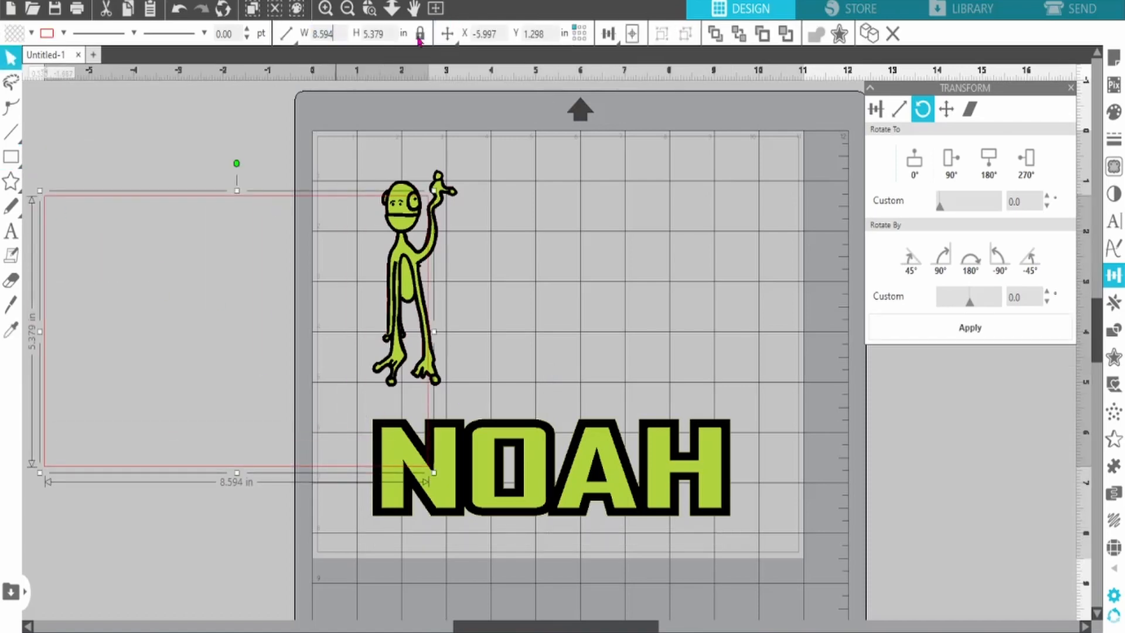
key("Return")
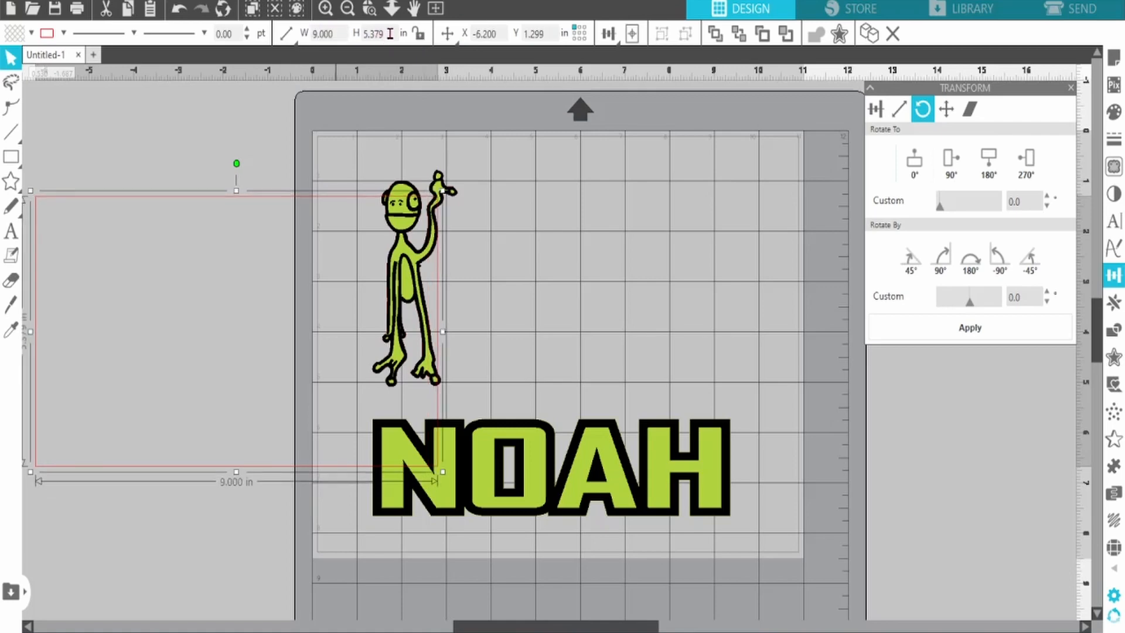
type("7")
key("Return")
- Fill the rectangle white, send it to the back behind the alien and the name, and fit the name inside it
left_click(31, 33)
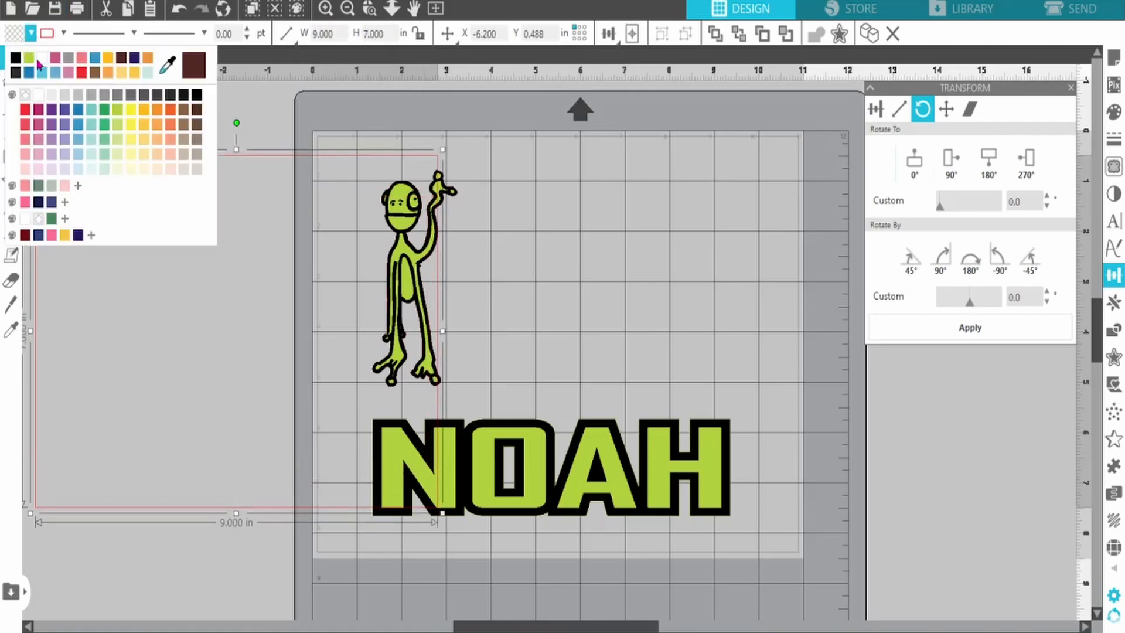
left_click(40, 61)
left_click_drag(228, 258, 532, 253)
right_click(547, 212)
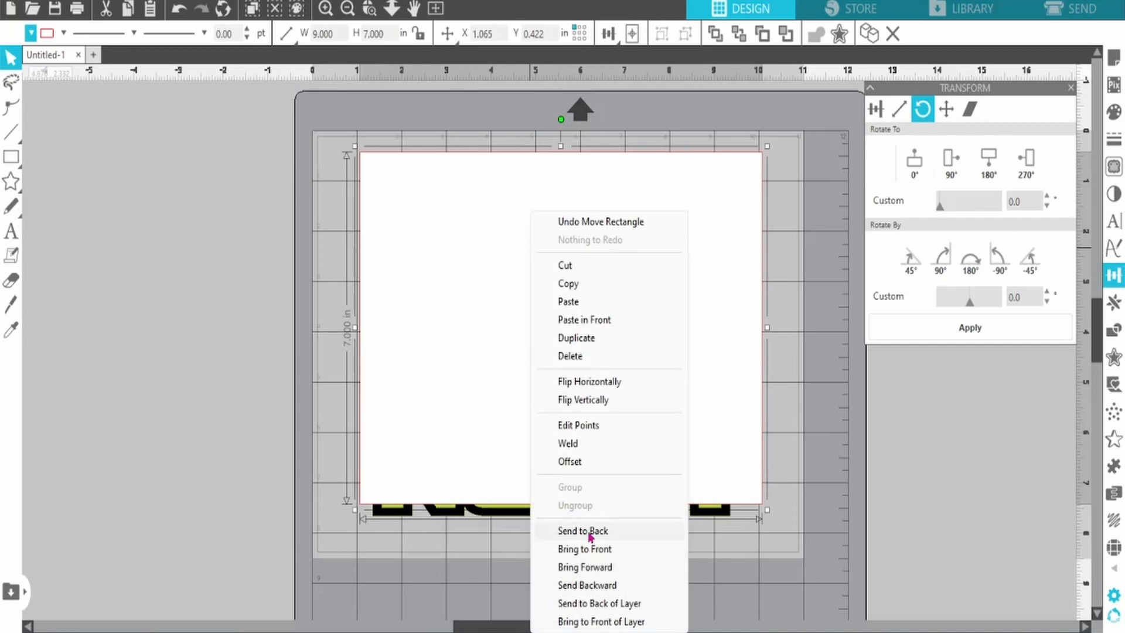
left_click(590, 535)
left_click_drag(603, 476, 614, 453)
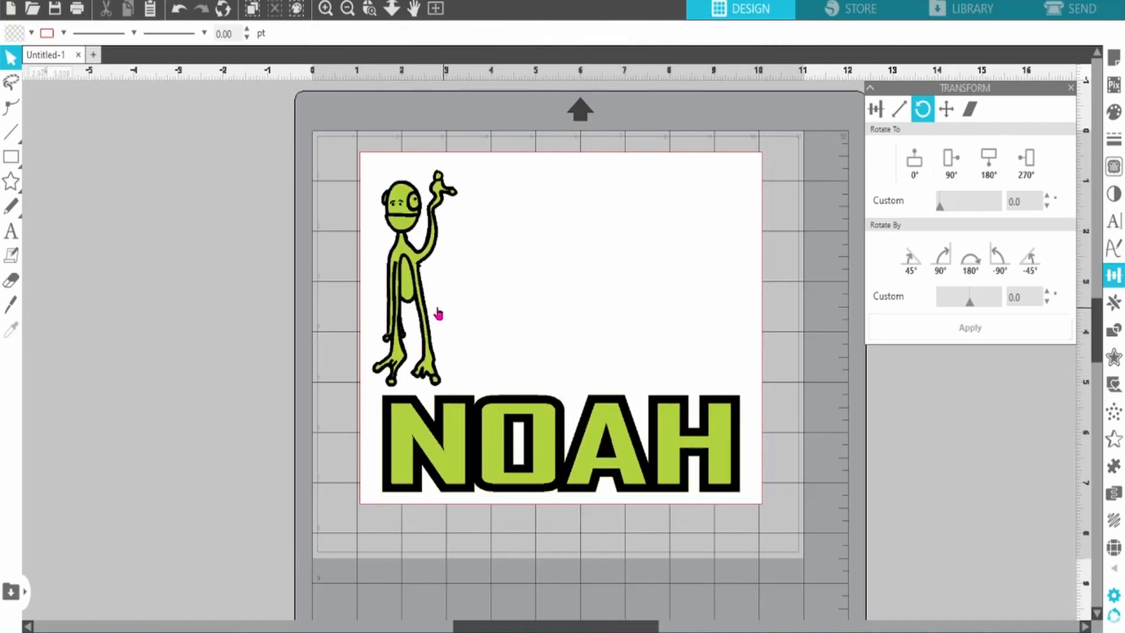
- Duplicate the alien and place a copy of about 1.11 × 2.52 in, rotated by 45°, in the rectangle's upper right
left_click(446, 198)
left_click_drag(463, 170, 456, 186)
left_click_drag(400, 279, 683, 250)
left_click(869, 34)
left_click(869, 33)
left_click_drag(723, 156, 682, 227)
left_click(905, 264)
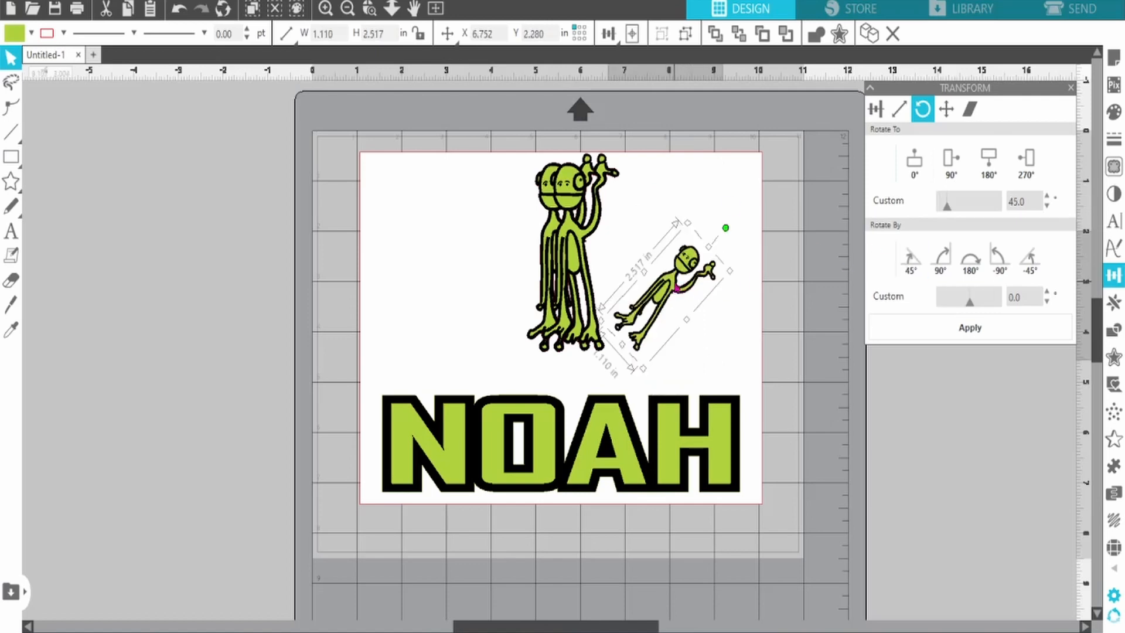
left_click_drag(678, 288, 704, 231)
- Move an alien copy to the rectangle's upper left, shrink it to about 0.94 × 2.13 in and rotate it by -45°
left_click_drag(593, 221, 427, 221)
key("ctrl+a")
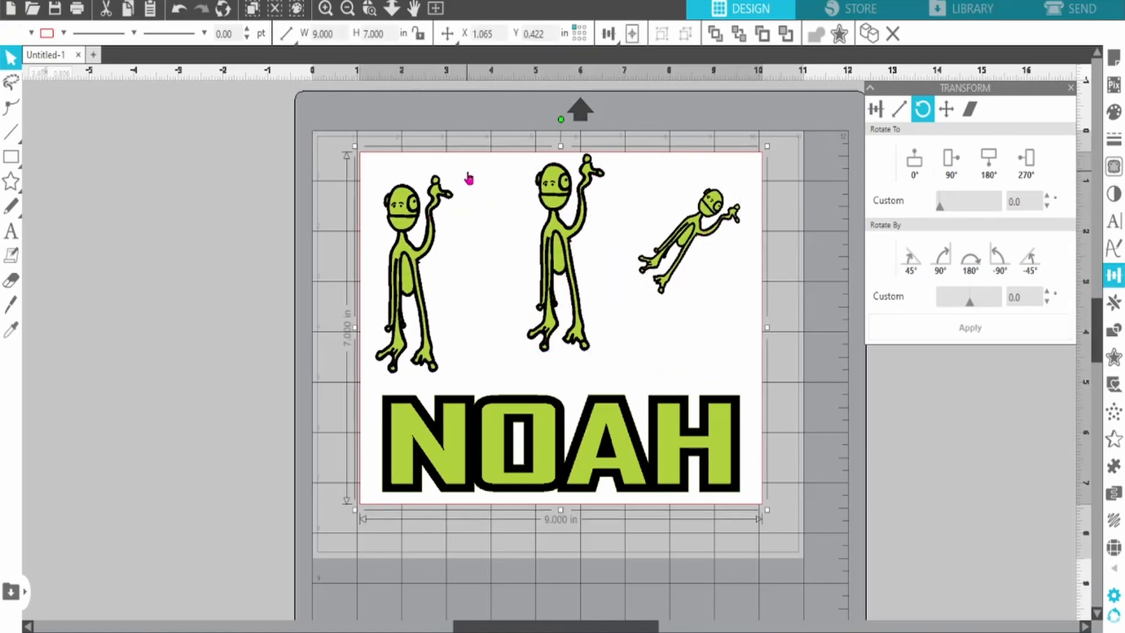
left_click(402, 215)
left_click_drag(457, 169, 421, 260)
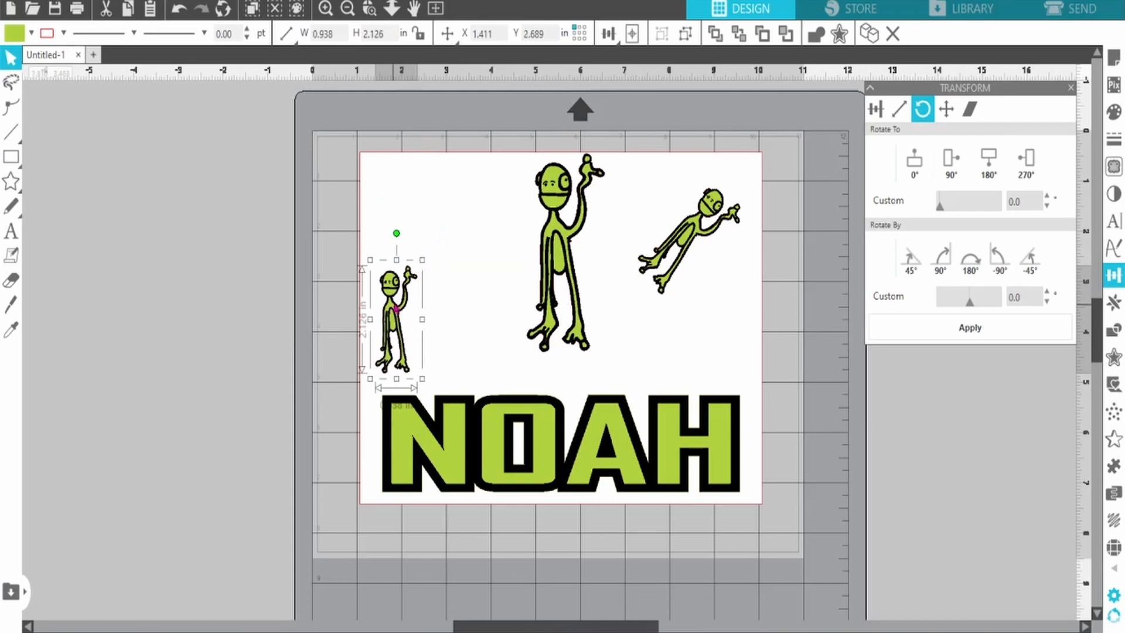
left_click_drag(396, 310, 426, 216)
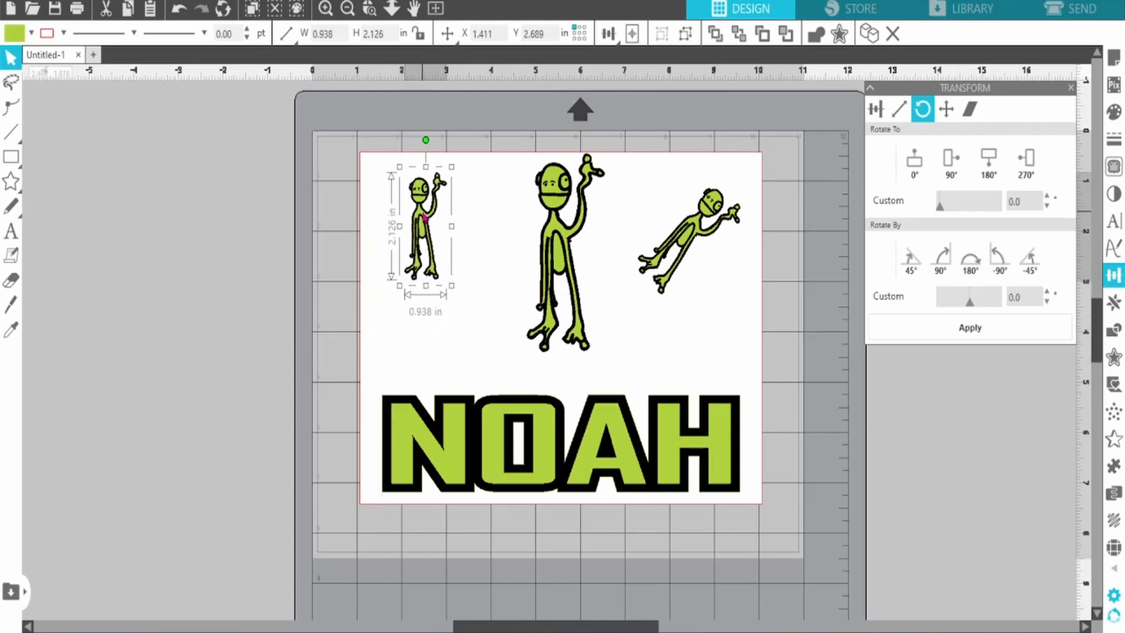
left_click(1030, 258)
- Place a copy of the left-tilted alien below the upper-right alien, and shrink the upper-right one to about 0.98 × 2.21 in
left_click_drag(380, 212, 647, 338)
left_click(677, 264)
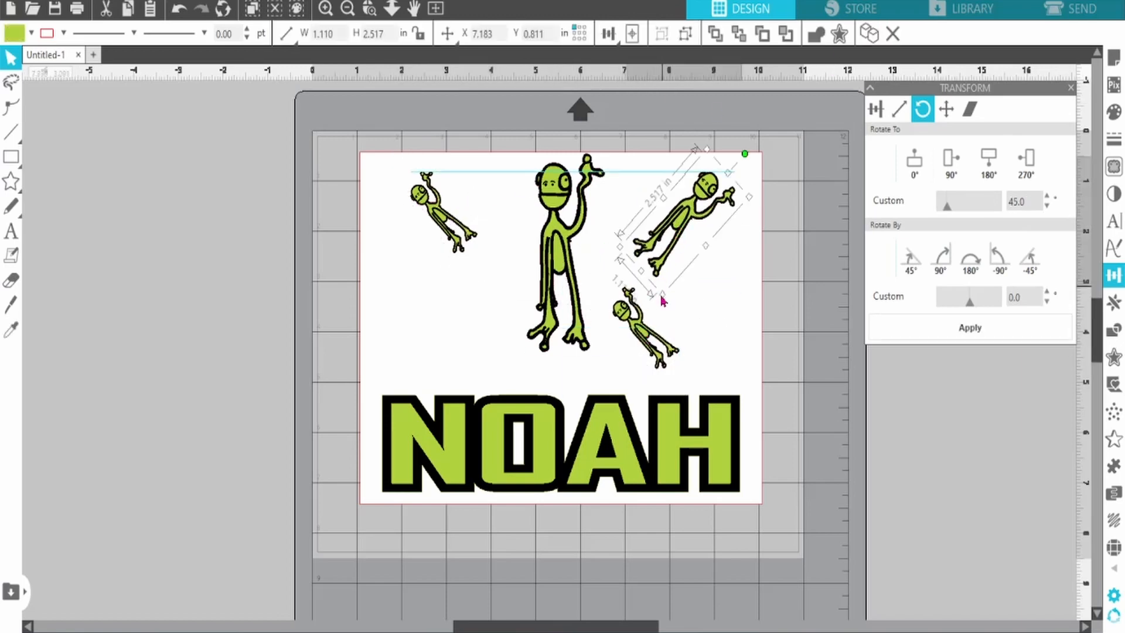
left_click_drag(662, 301, 662, 283)
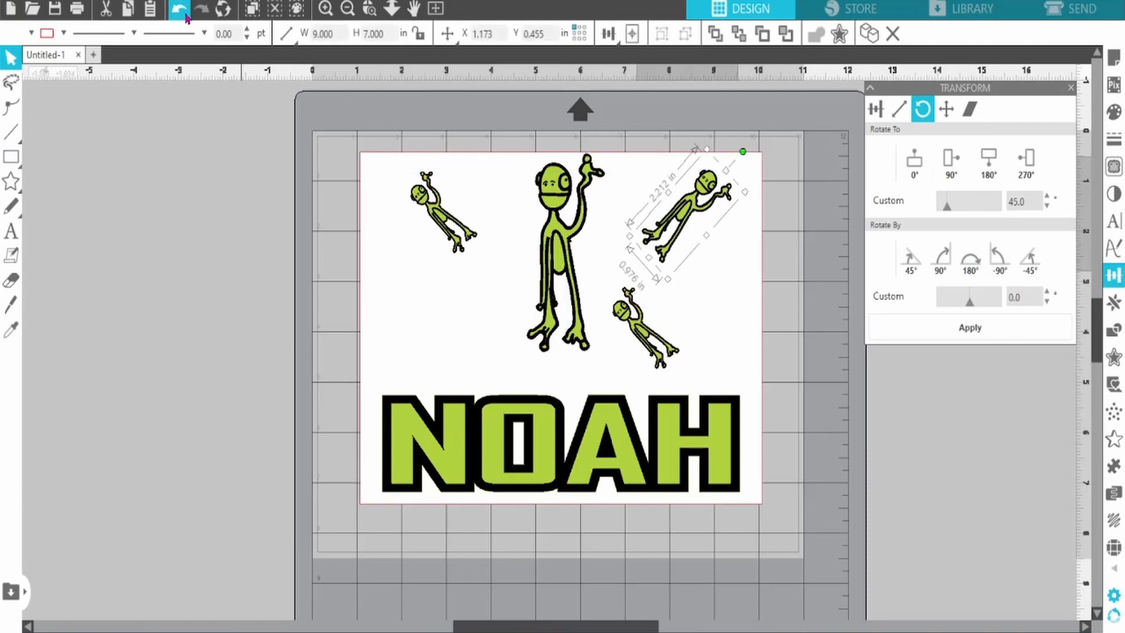
- Add two small upright alien copies of about 0.68 × 1.55 in near the rectangle's left and right edges, above the name
left_click_drag(629, 327, 386, 350)
left_click(635, 332)
left_click(869, 34)
left_click(928, 170)
left_click(868, 35)
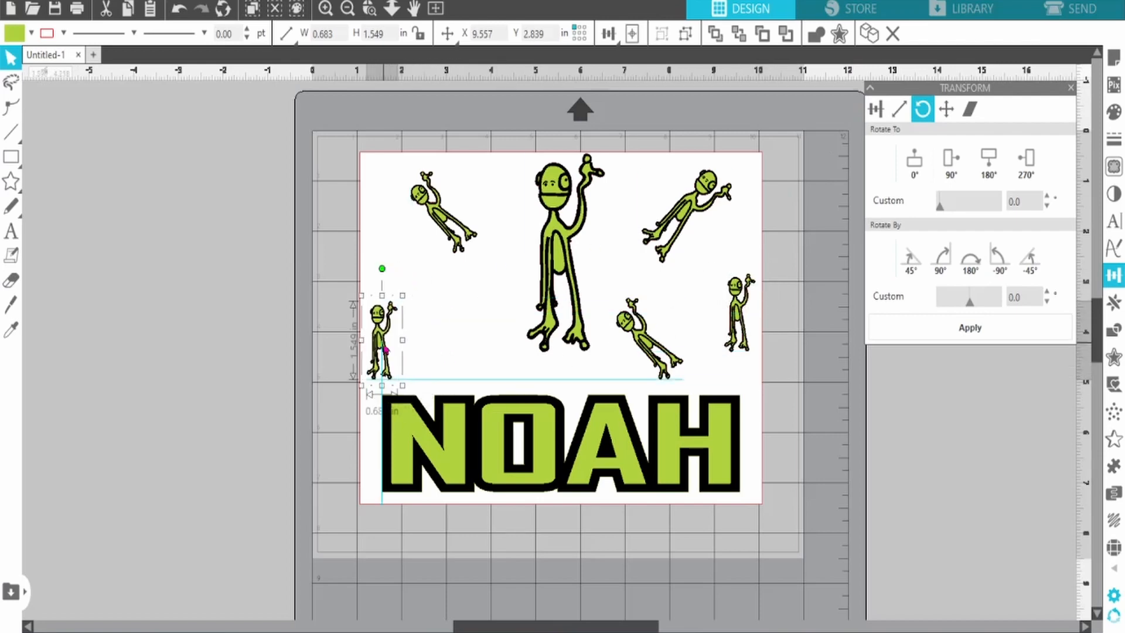
- Duplicate the small tilted alien beside the central figure's feet, move the copy to the opposite side and rotate it to 45°
left_click(631, 313)
left_click(871, 35)
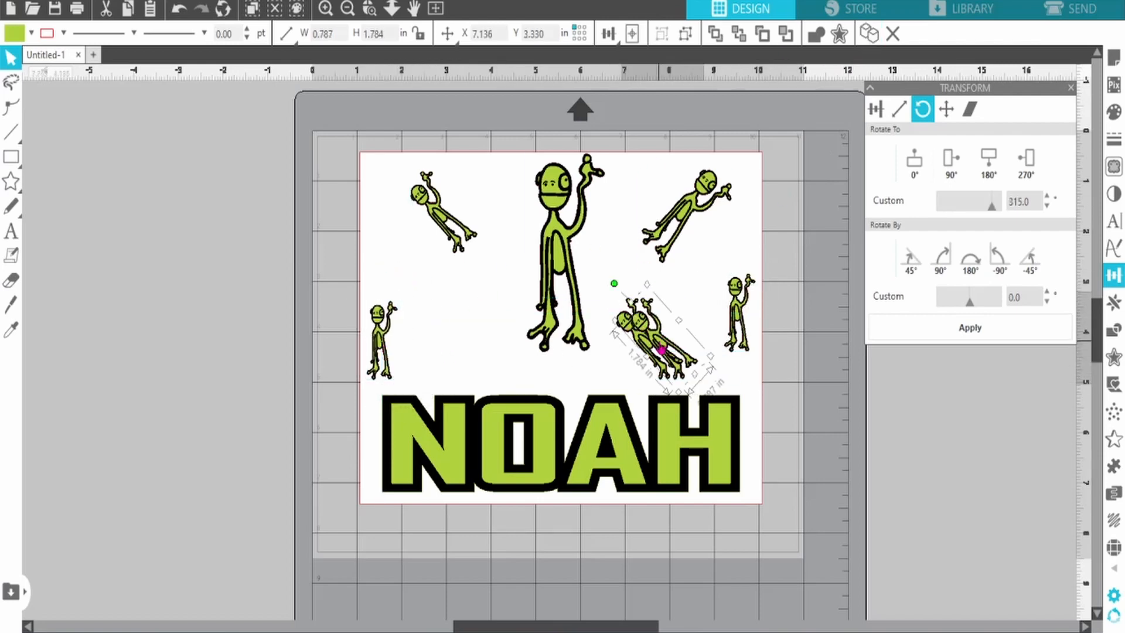
left_click_drag(651, 340, 468, 323)
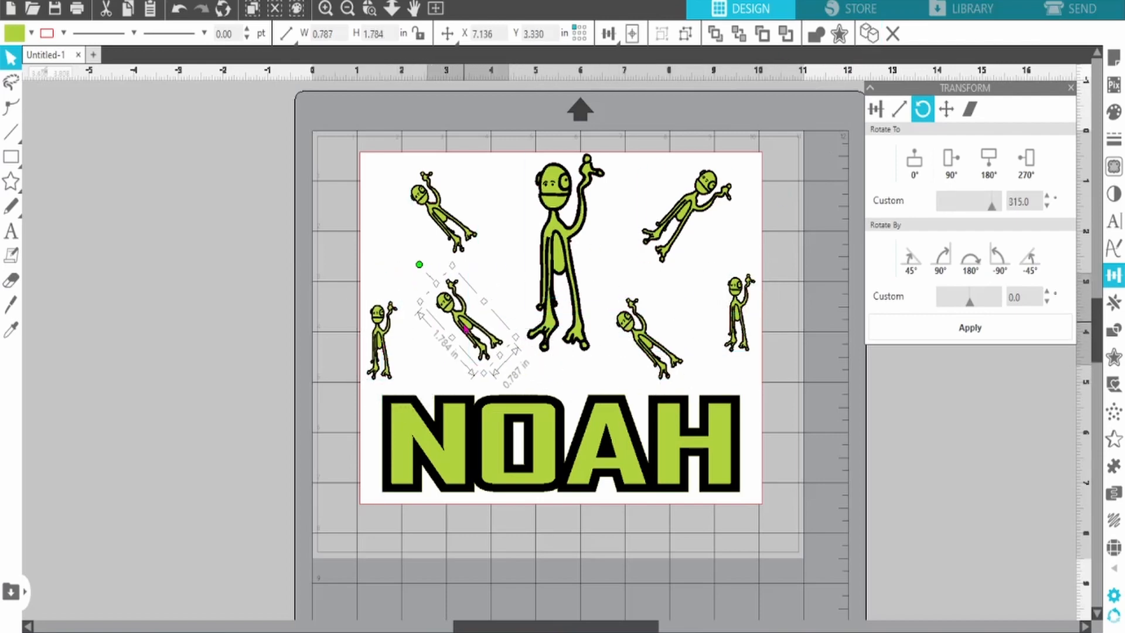
left_click(984, 264)
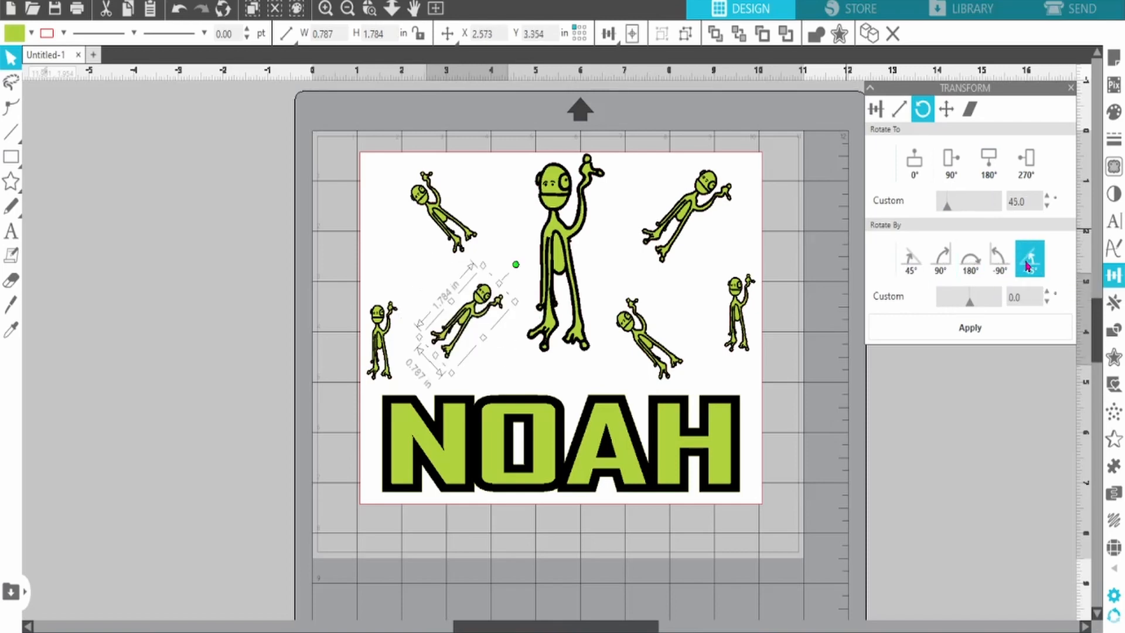
left_click_drag(486, 311, 488, 305)
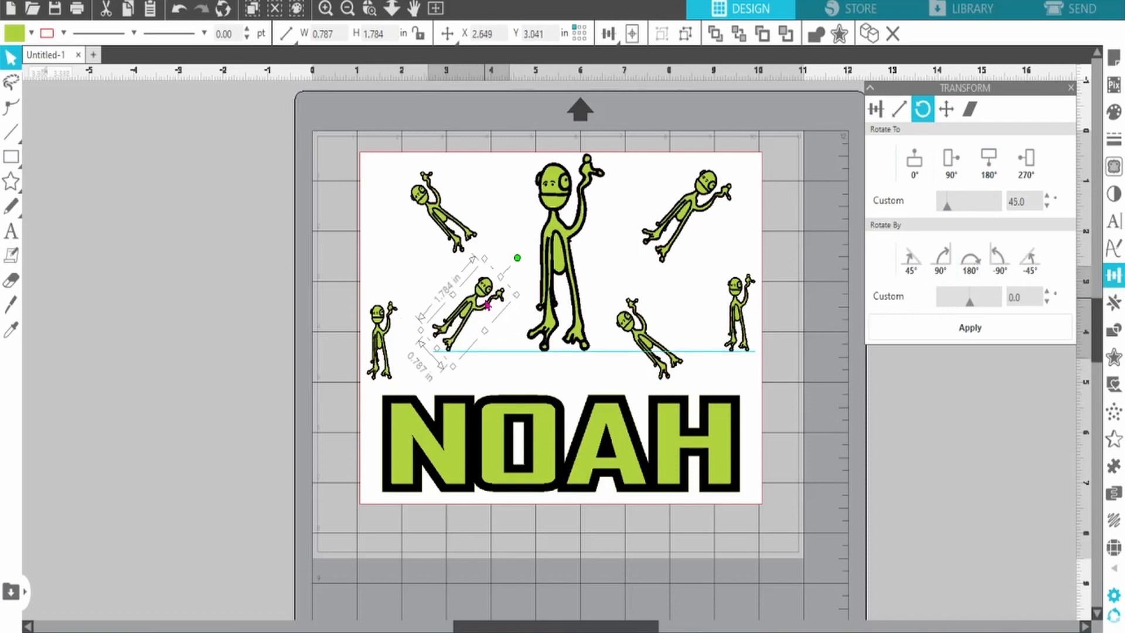
left_click(912, 445)
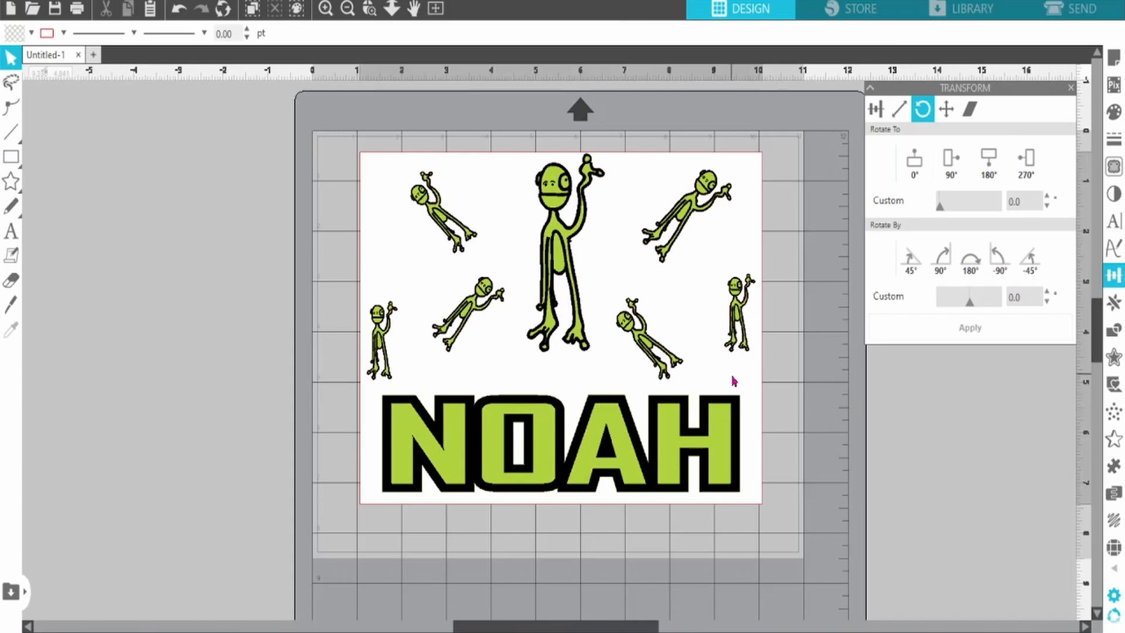
- Move the white rectangle off the page, and ungroup all the aliens and the name
left_click_drag(732, 383, 221, 390)
left_click_drag(347, 144, 807, 531)
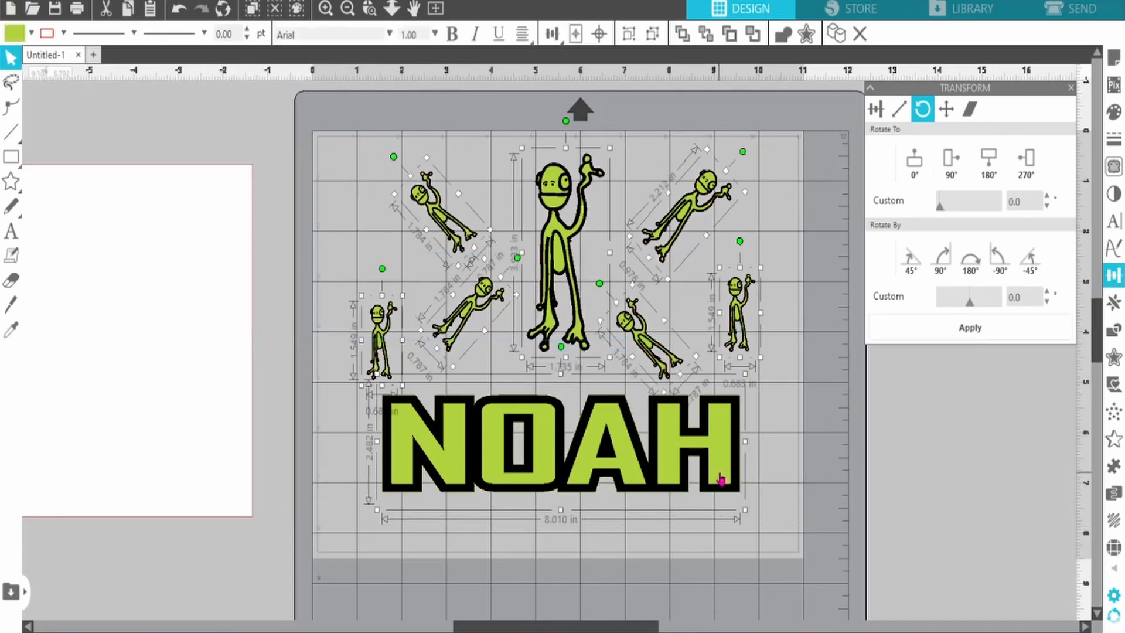
right_click(720, 480)
left_click(764, 283)
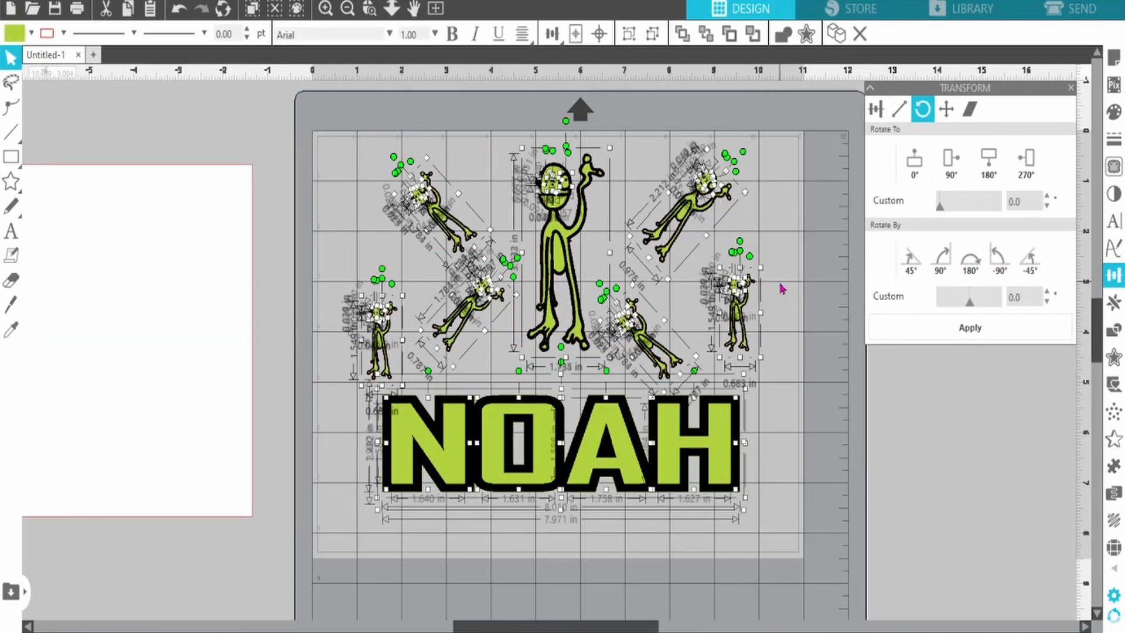
left_click(798, 362)
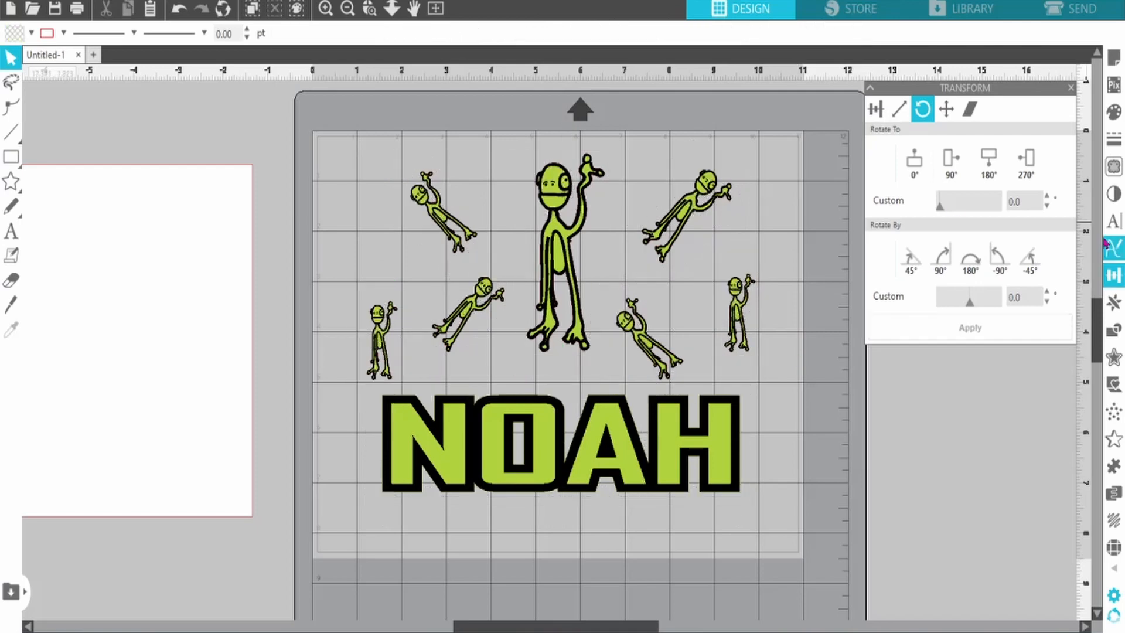
- Select all shapes by the lime green fill RGB (176,210,62), move them off the page and group them
left_click(298, 10)
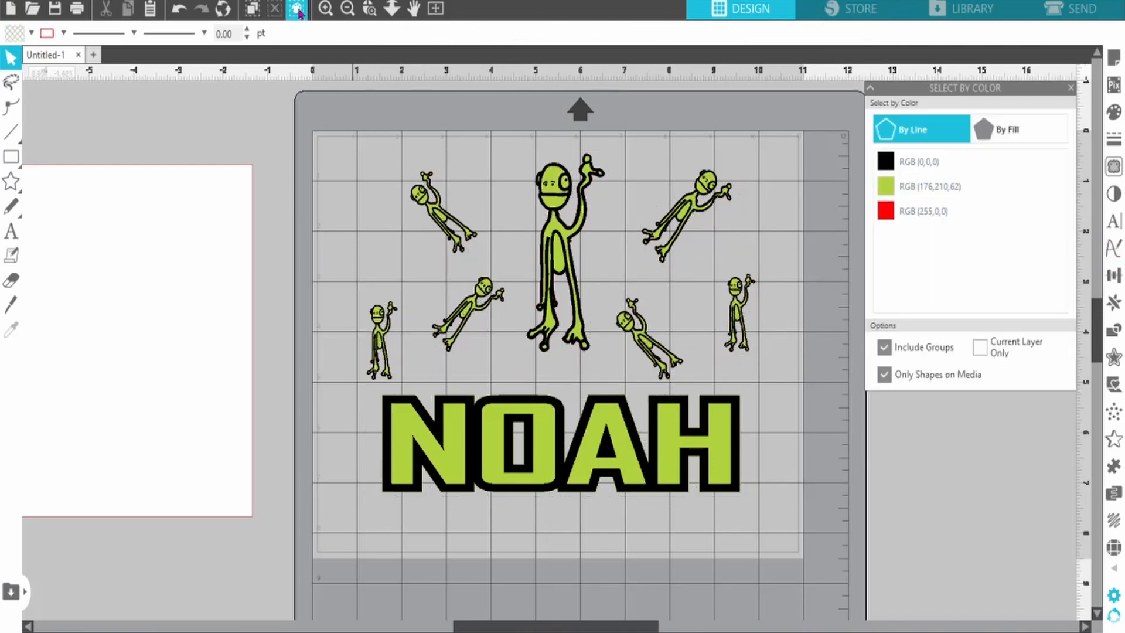
left_click(987, 130)
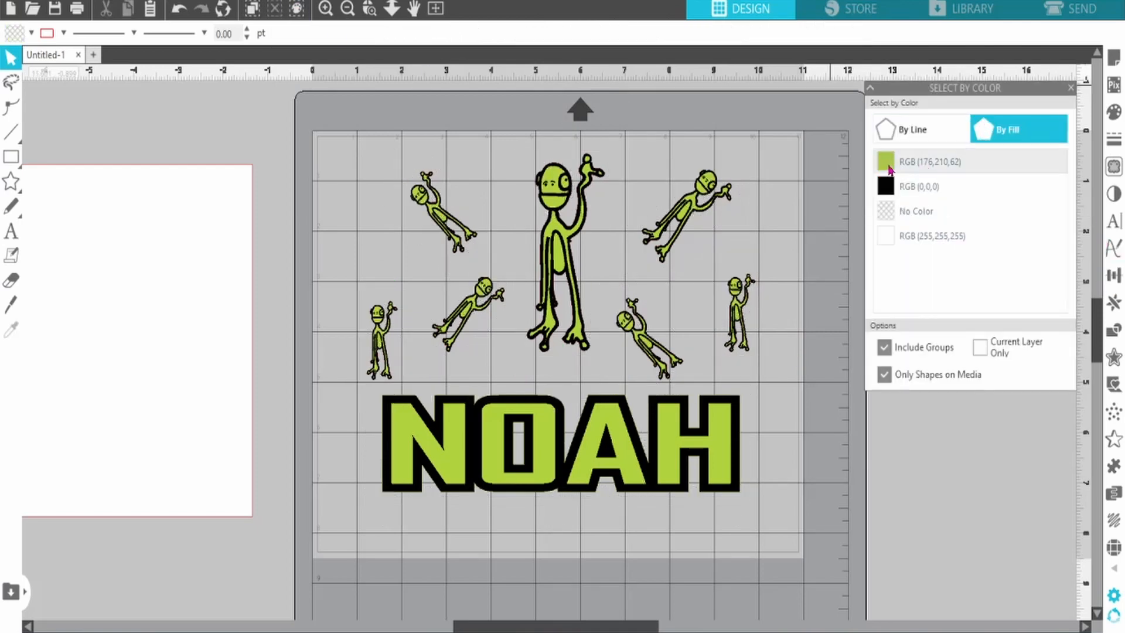
left_click(890, 169)
left_click_drag(727, 449, 270, 460)
right_click(288, 449)
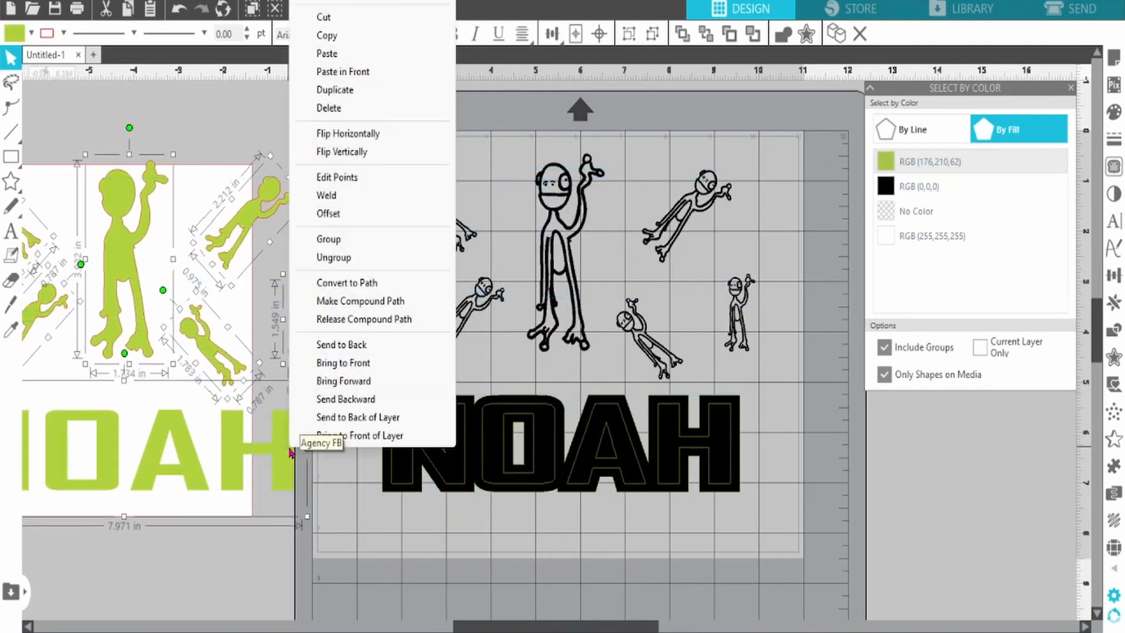
left_click(336, 242)
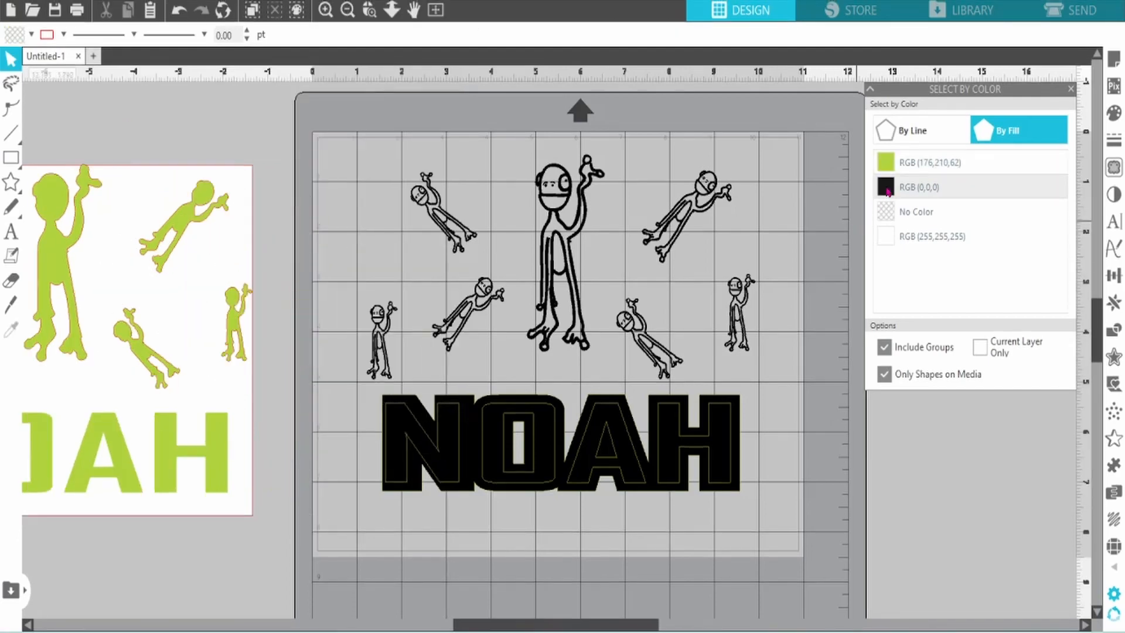
- Select all shapes by the black fill RGB (0,0,0), group them and move them off the page
left_click(887, 187)
right_click(729, 306)
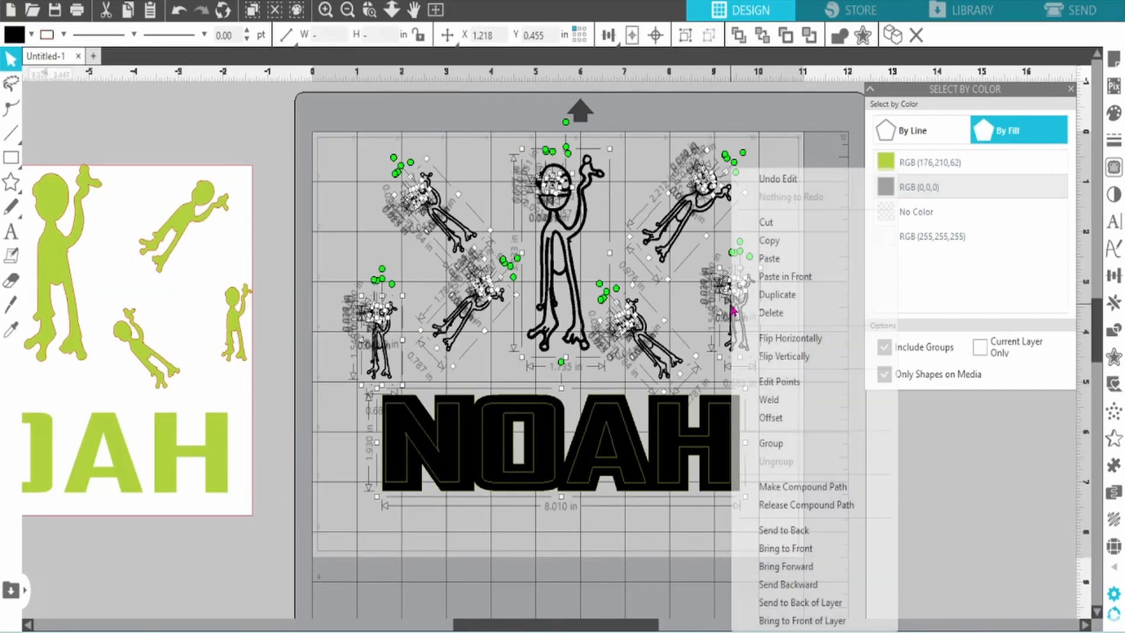
left_click(770, 443)
left_click_drag(744, 341, 296, 394)
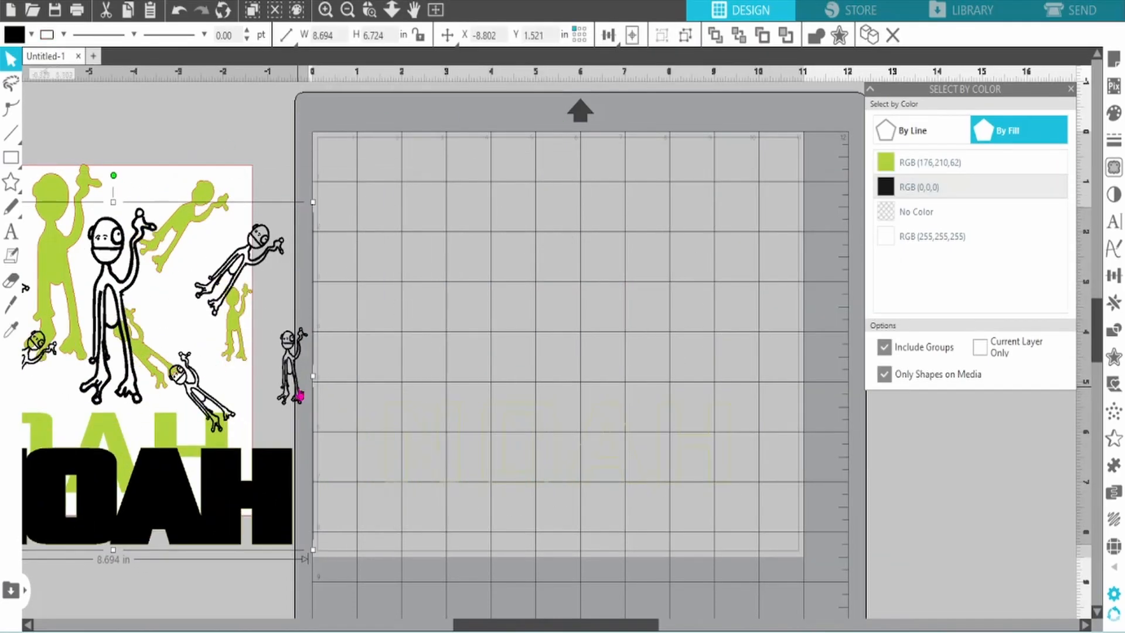
- Pull the white rectangle out from behind the green and black shapes and delete it
left_click(265, 390)
left_click_drag(236, 340, 582, 327)
right_click(583, 327)
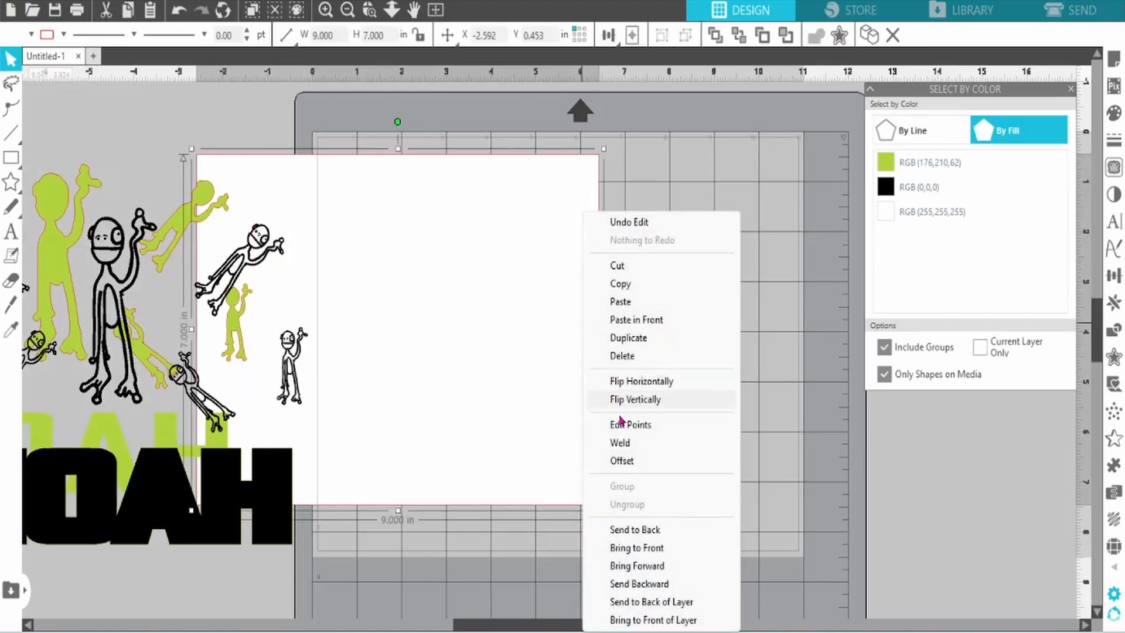
left_click(624, 365)
- Set the media size to 12x12 in the page setup, hide the print border and show the cut border
left_click(1113, 58)
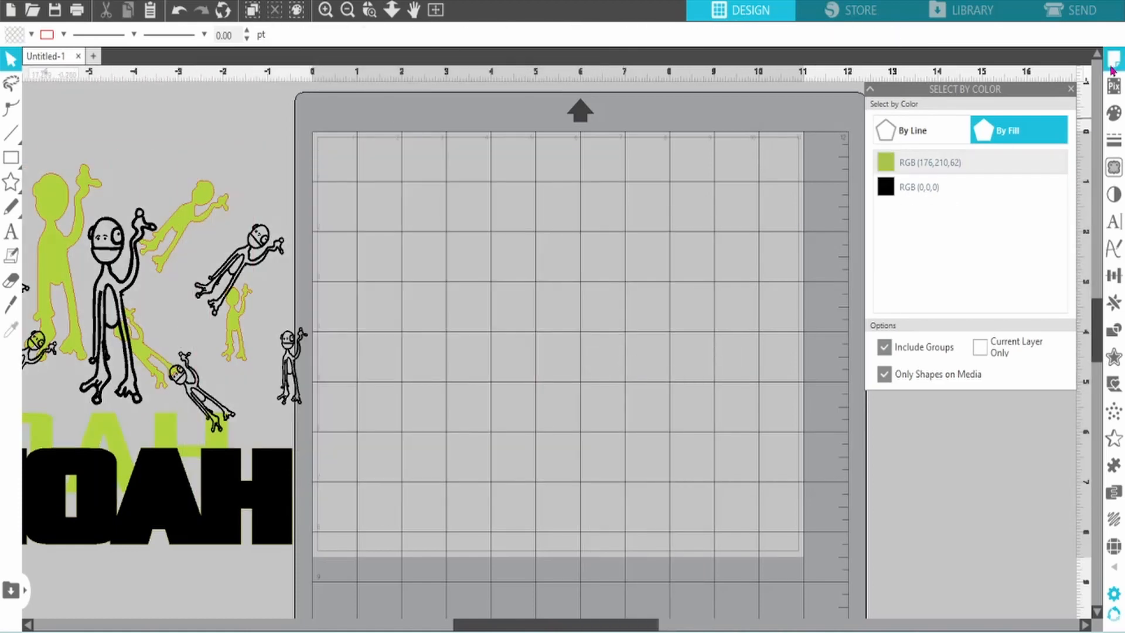
left_click(1043, 224)
left_click(1018, 246)
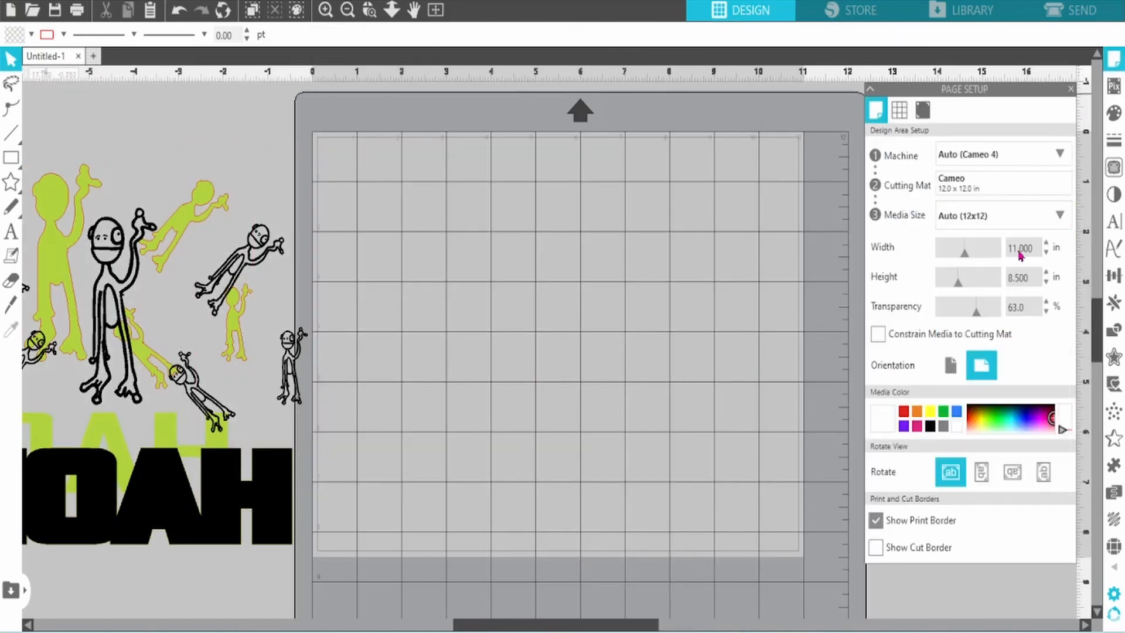
left_click(875, 520)
left_click(877, 548)
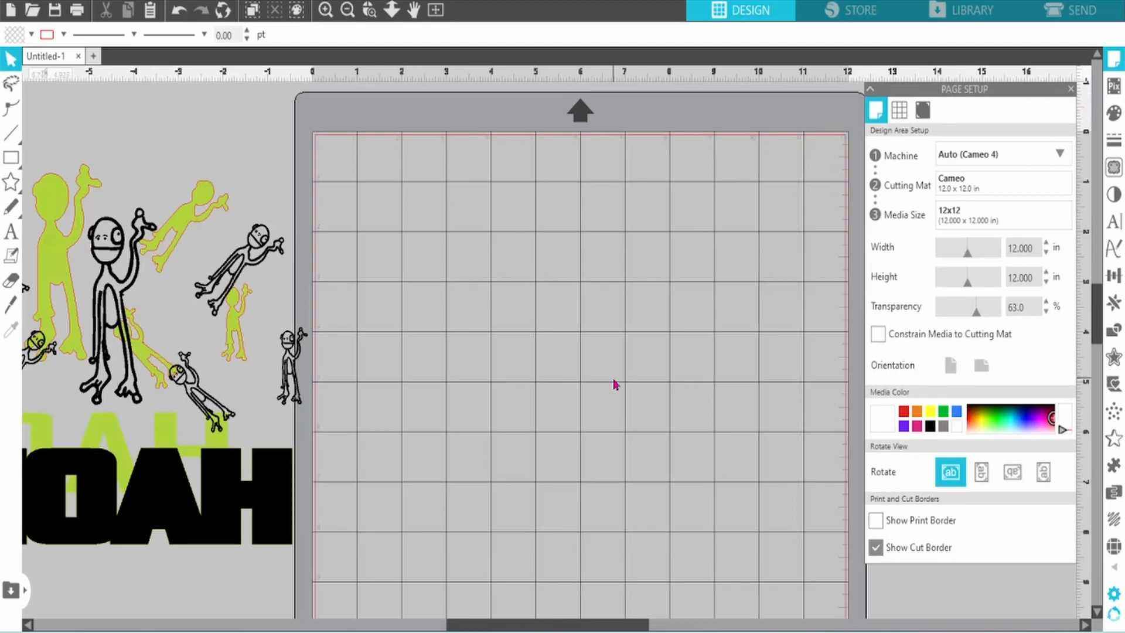
- Mirror the black layer horizontally on the mat and move it off to the side
left_click_drag(245, 260, 647, 197)
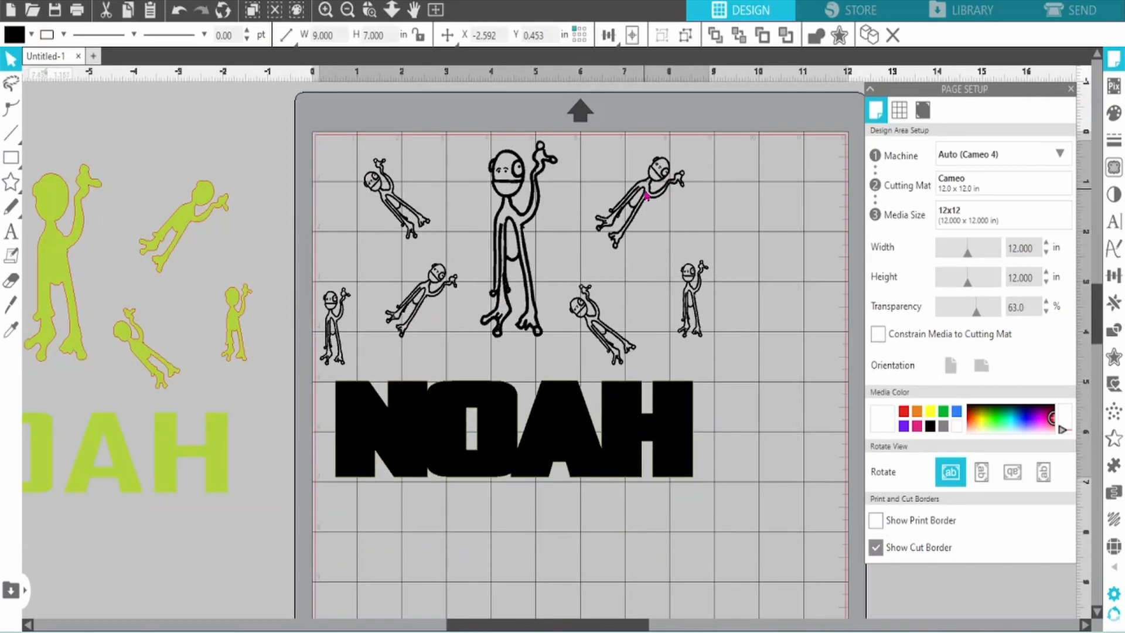
left_click(347, 10)
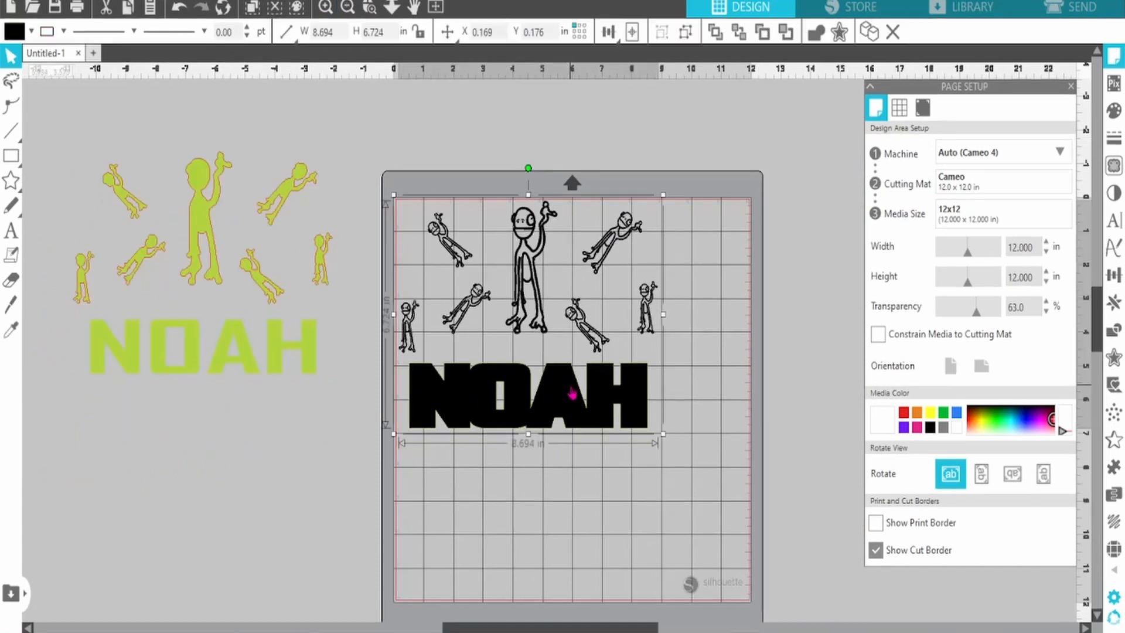
right_click(571, 392)
left_click(620, 340)
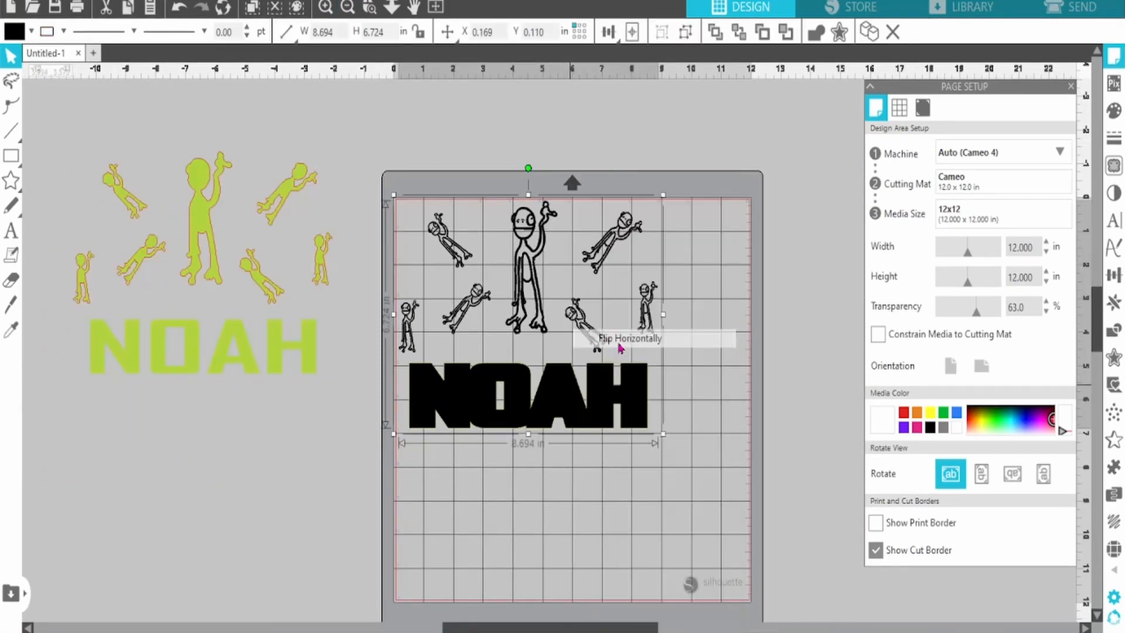
left_click_drag(546, 416, 256, 495)
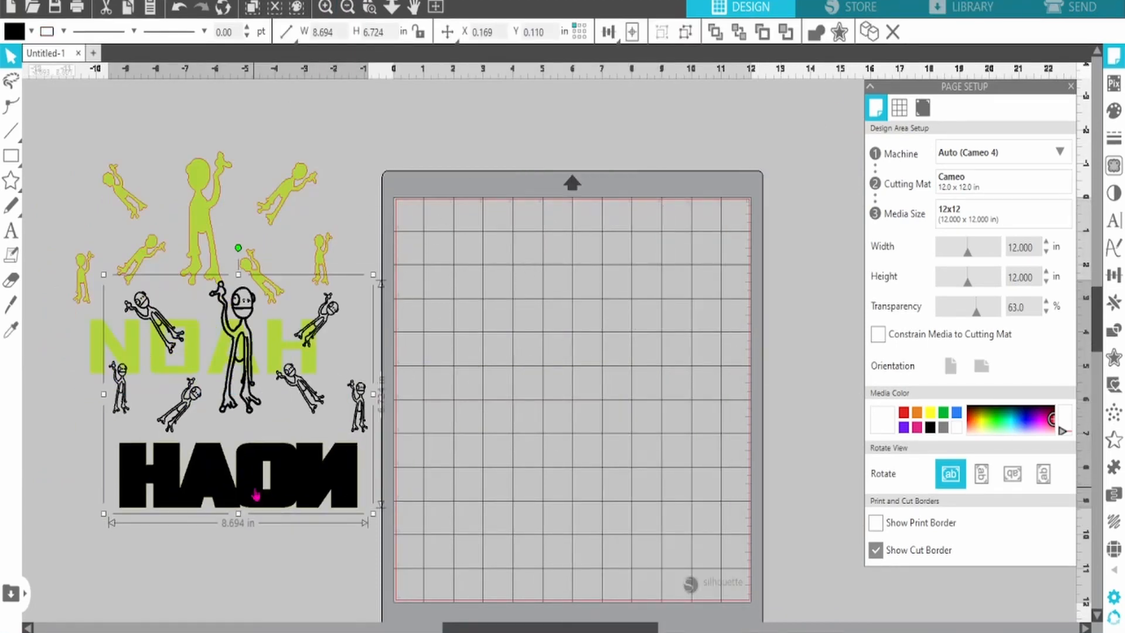
- Mirror the green layer horizontally and place it on the mat
left_click_drag(207, 253, 239, 236)
right_click(241, 236)
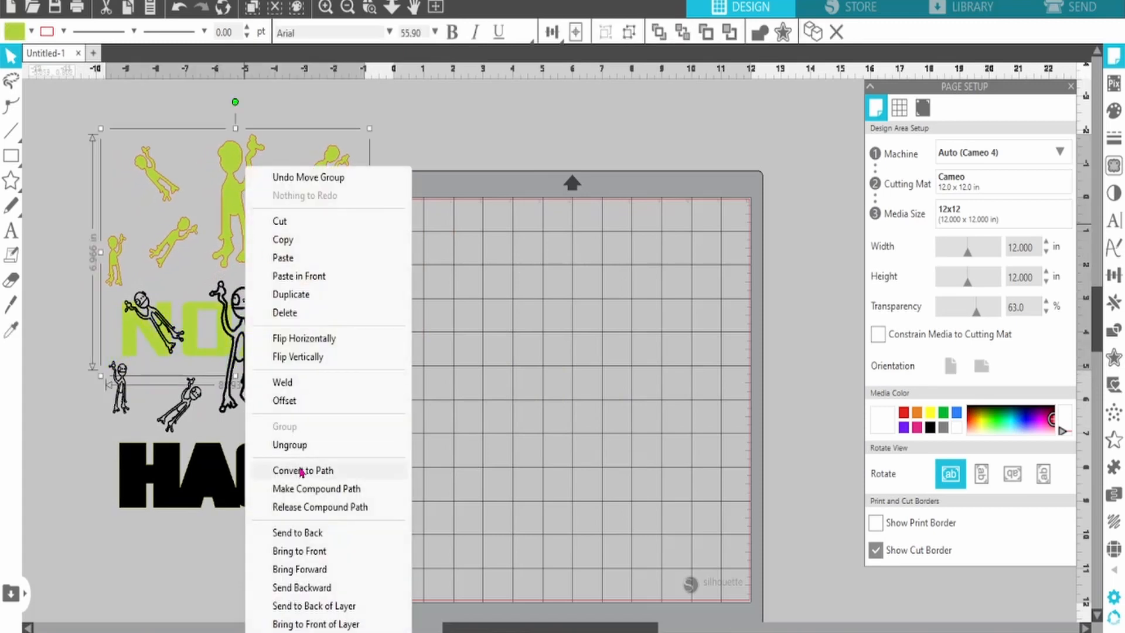
left_click(303, 338)
left_click_drag(239, 206, 538, 273)
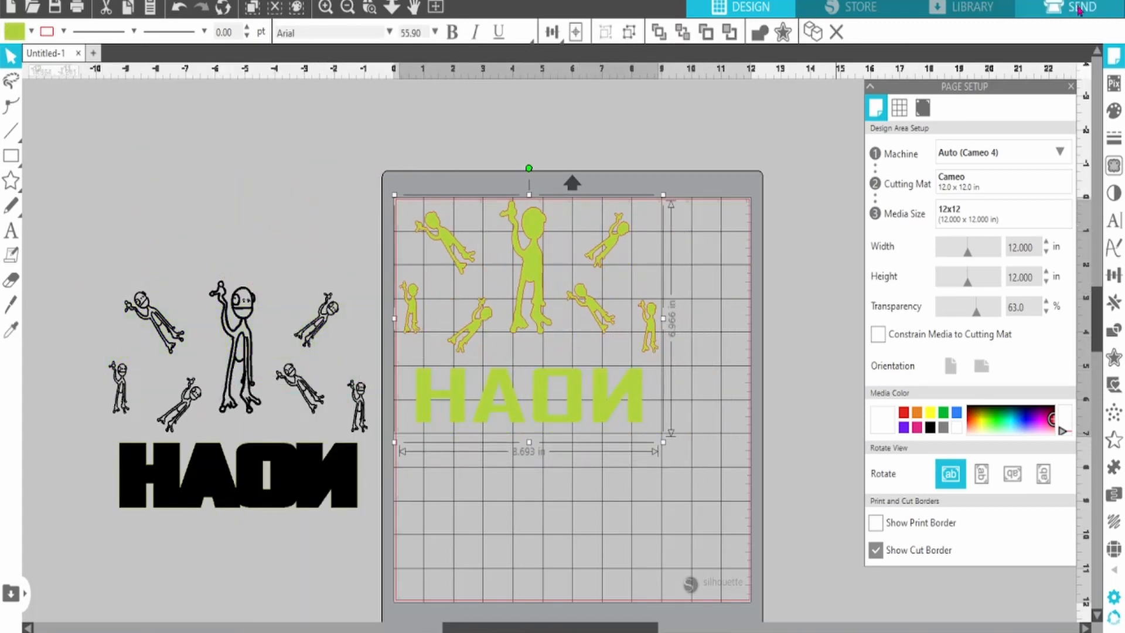
- Choose the material Heat Transfer, Smooth (2)htvront for Carriage 1 and send the green layer to the cutter
left_click(1080, 10)
left_click(1101, 93)
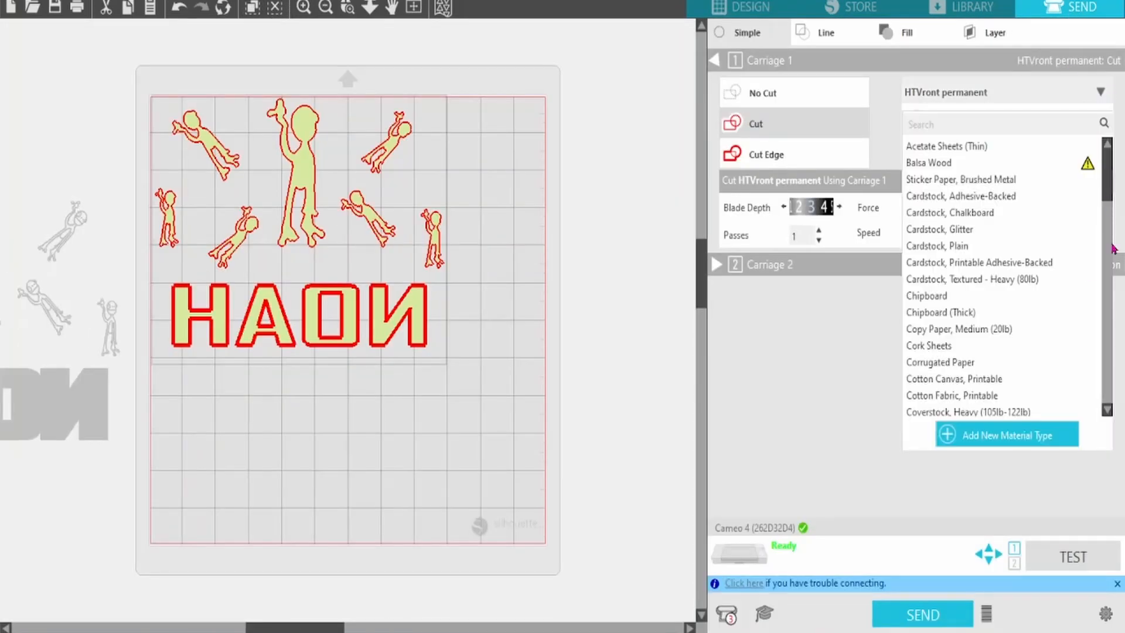
scroll(1108, 248, "down", 15)
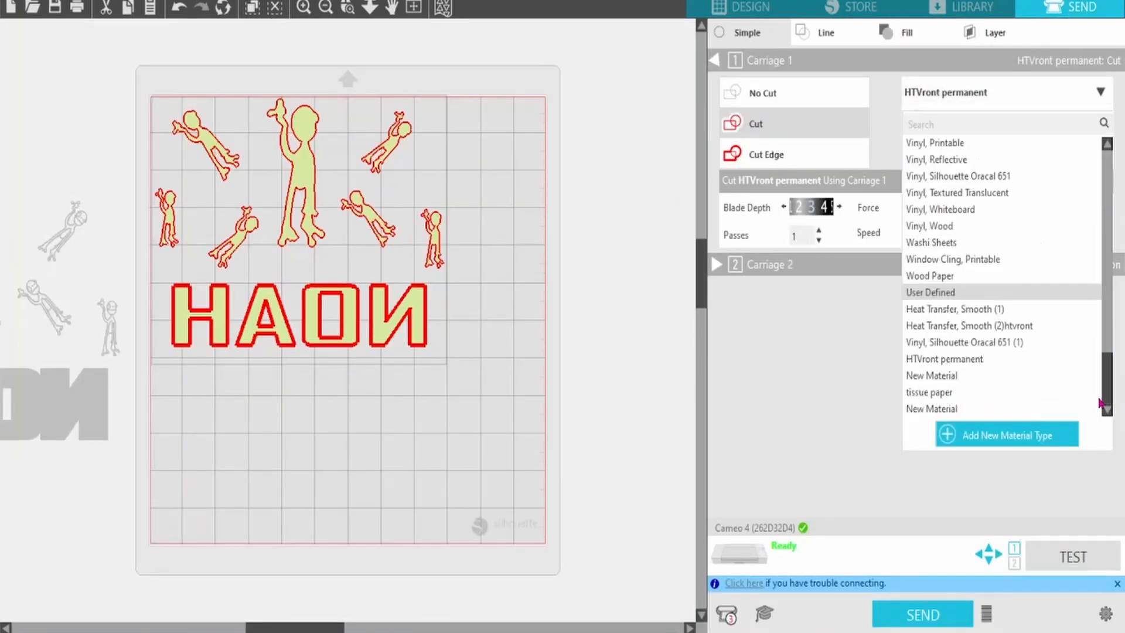
left_click(1007, 327)
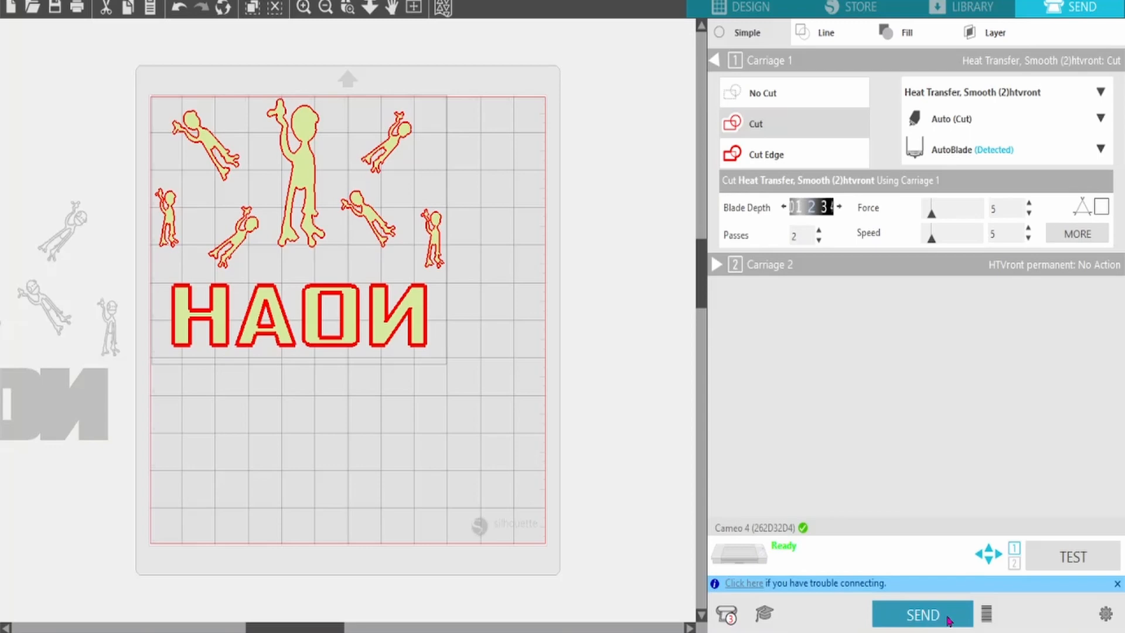
left_click(949, 620)
left_click(977, 568)
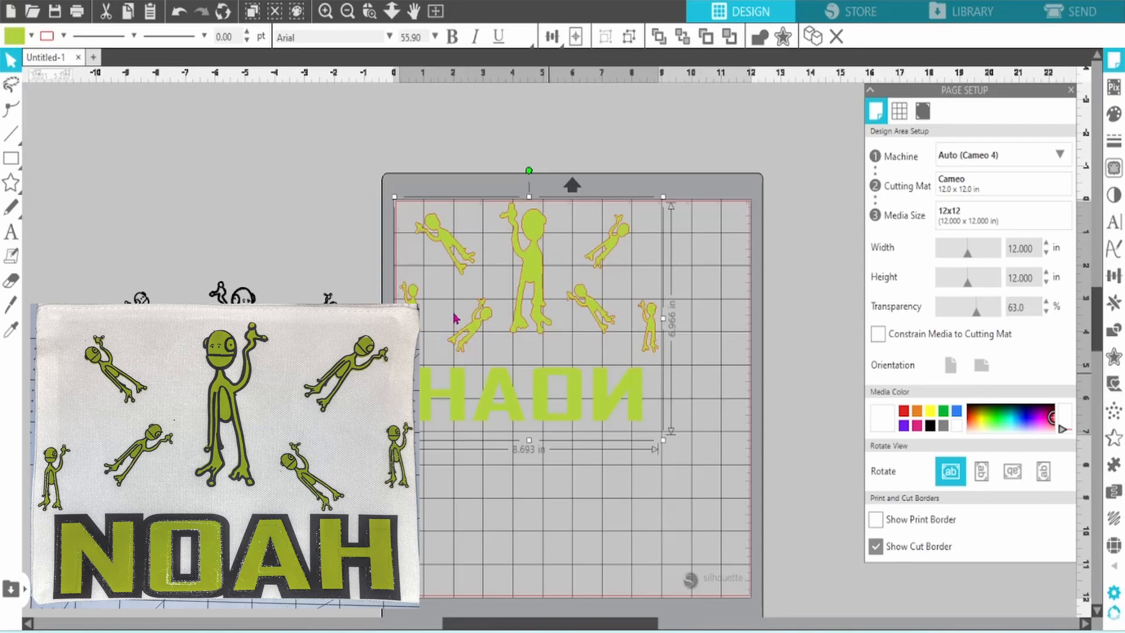
- Replace the green layer on the mat with the mirrored black layer and send it to the cutter
left_click_drag(454, 314, 233, 240)
left_click_drag(277, 449, 592, 372)
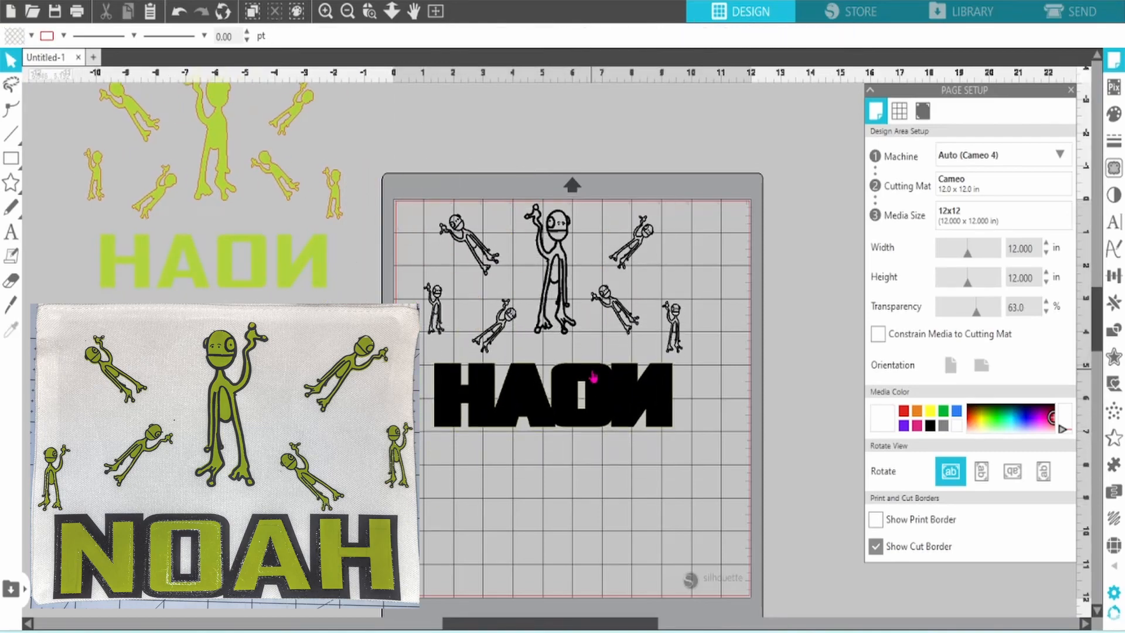
left_click(1081, 12)
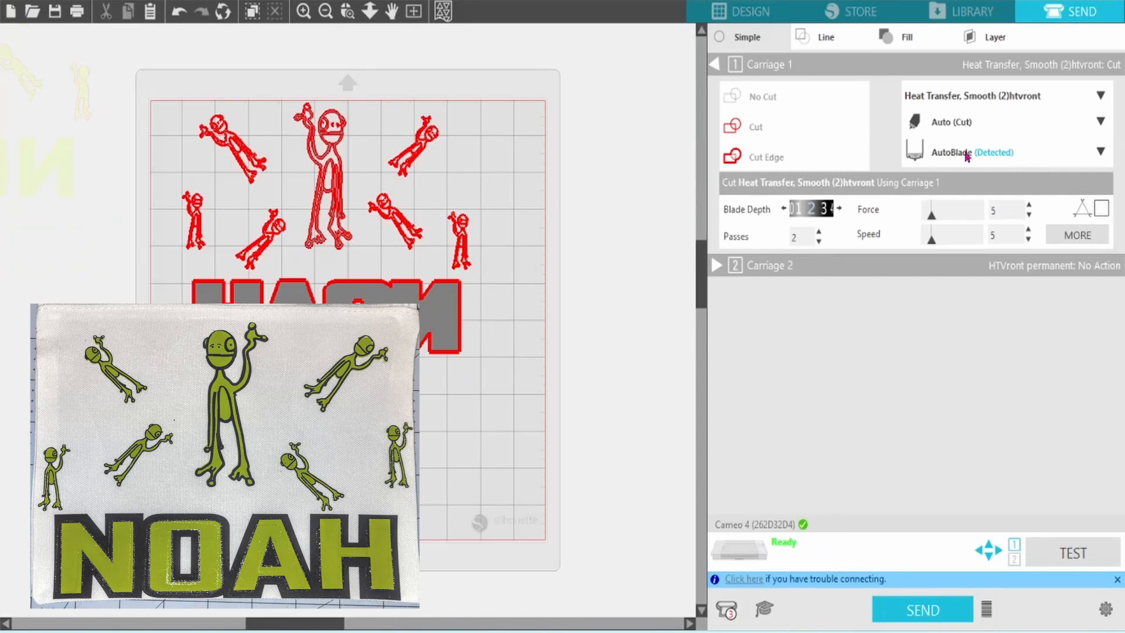
left_click(923, 610)
left_click(973, 561)
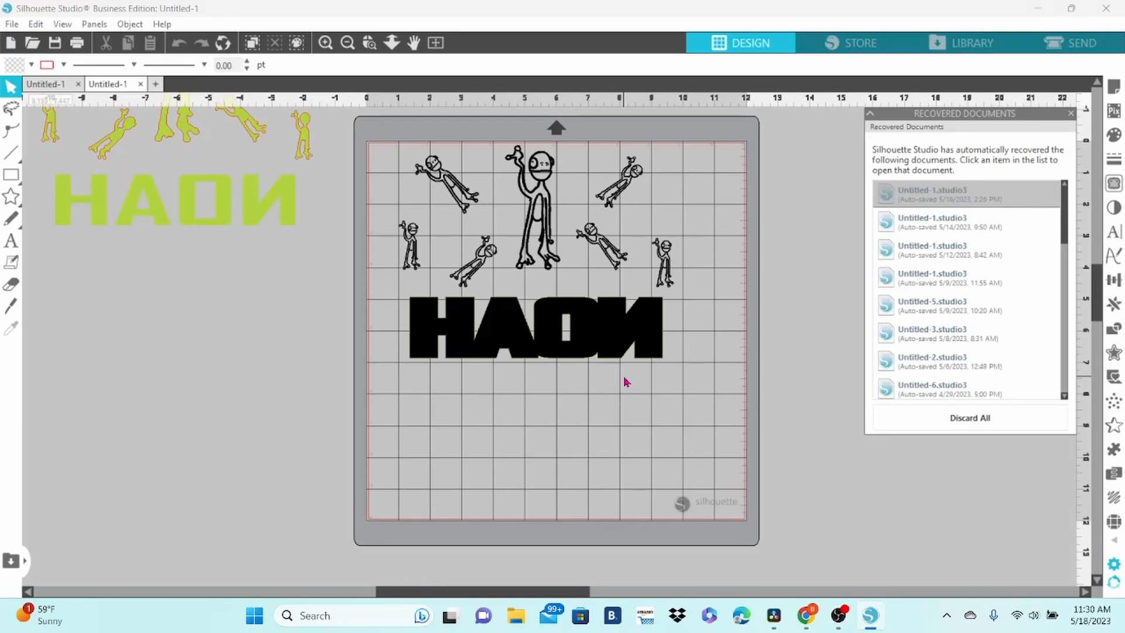
- Move the green layer down beside the mat, flip both layers horizontally together and ungroup them
left_click_drag(249, 187, 270, 317)
key("ctrl+a")
right_click(540, 318)
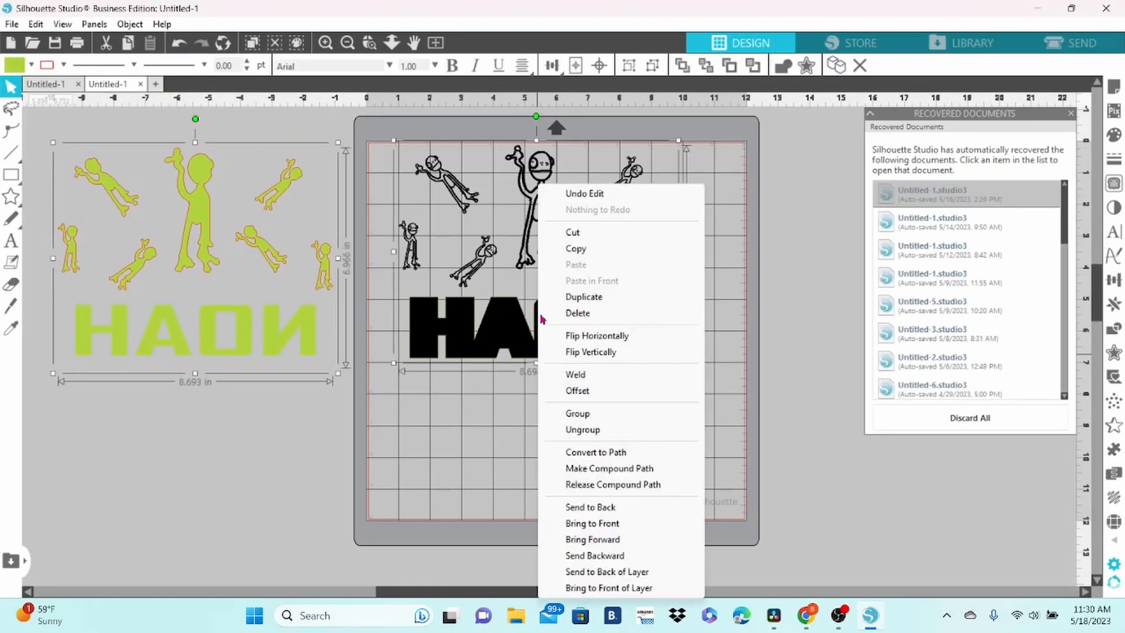
left_click(579, 338)
right_click(579, 340)
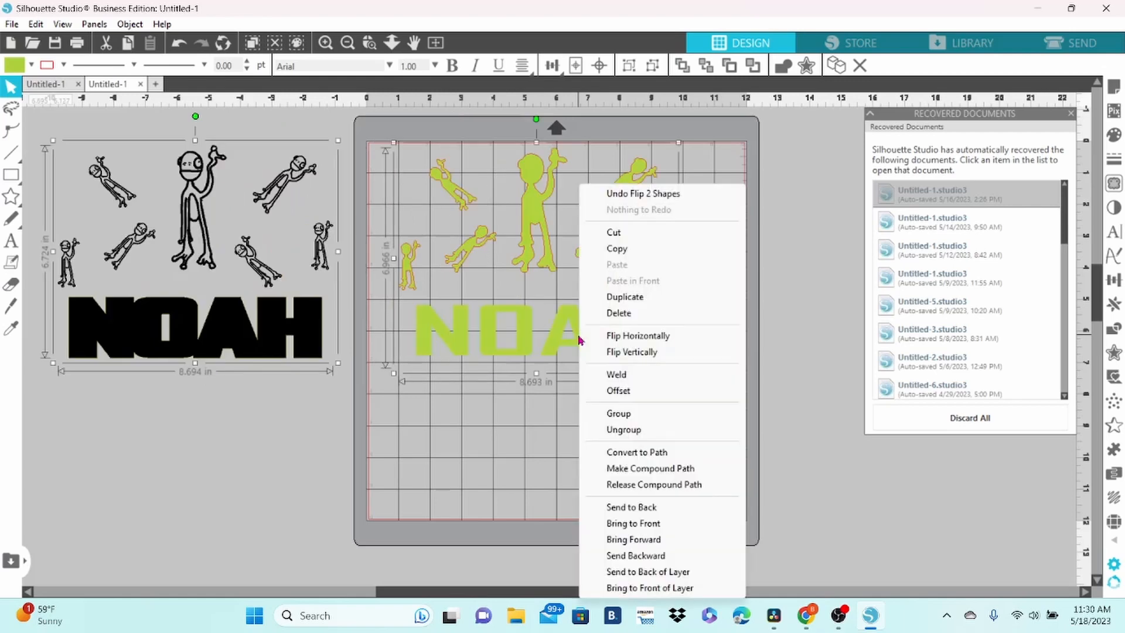
left_click(615, 431)
- Move the large alien's black outline and green fill together below the name, and group them as one alien
left_click(182, 139)
left_click_drag(165, 130, 479, 507)
right_click(220, 266)
left_click(265, 434)
left_click_drag(533, 213, 466, 459)
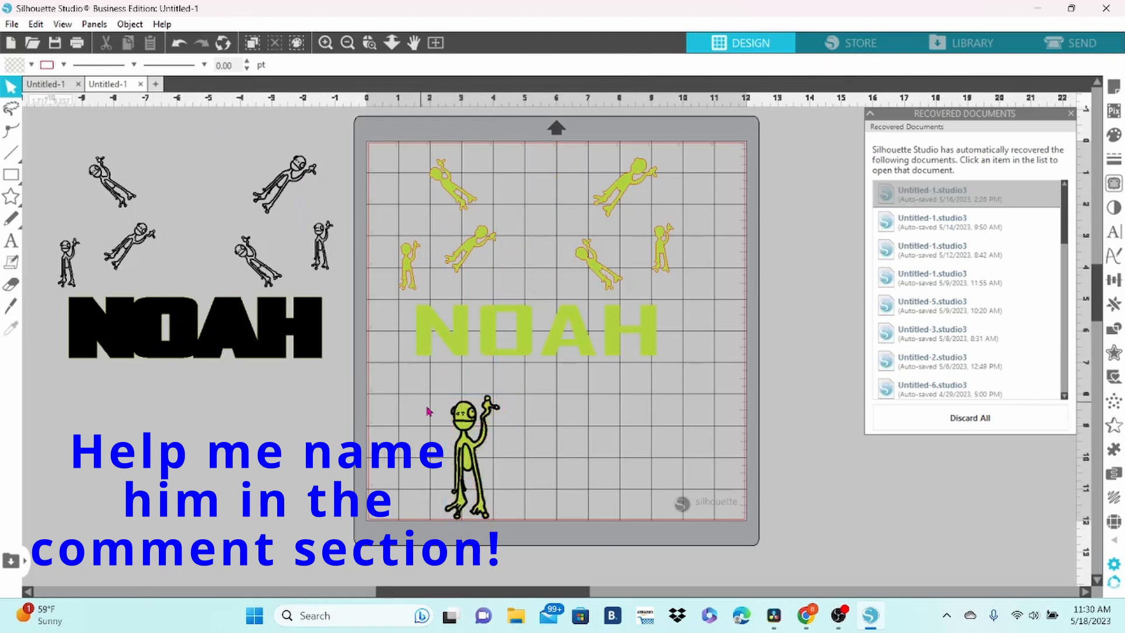
left_click(464, 466, "shift")
right_click(464, 468)
left_click(500, 284)
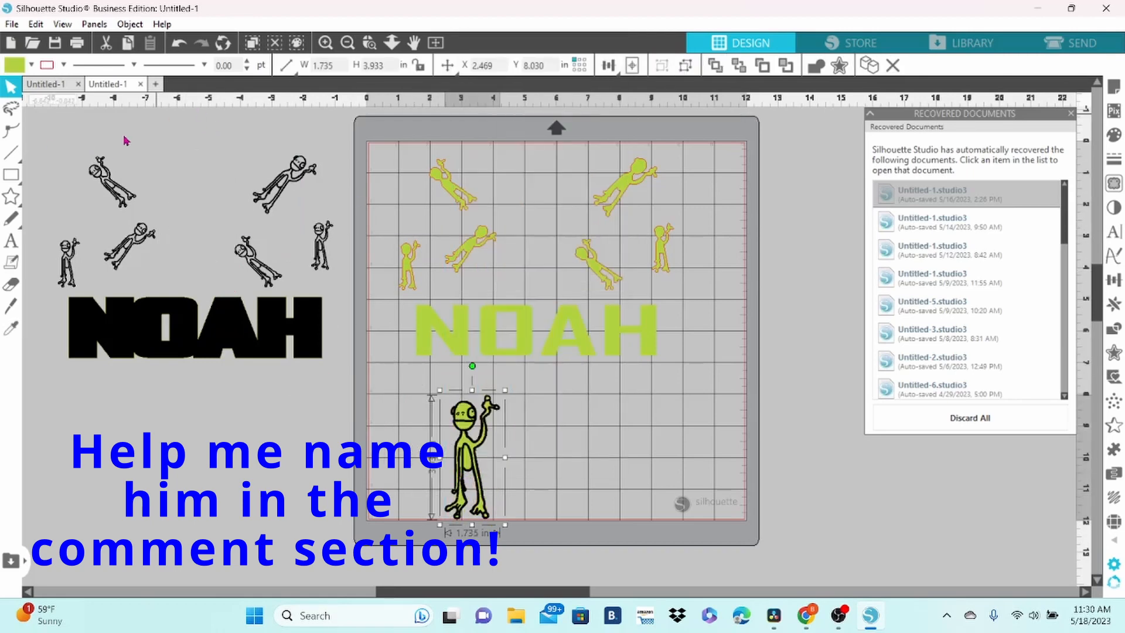
- Delete all remaining small aliens and both copies of the name, keeping only the grouped large alien
key("ctrl+a")
right_click(637, 351)
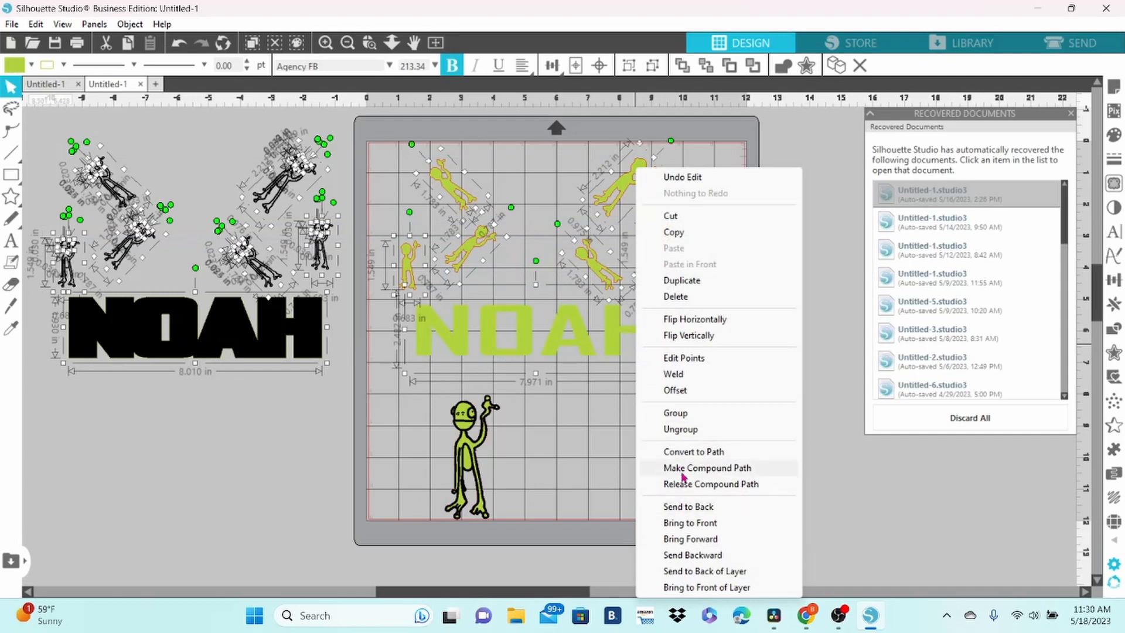
left_click(696, 298)
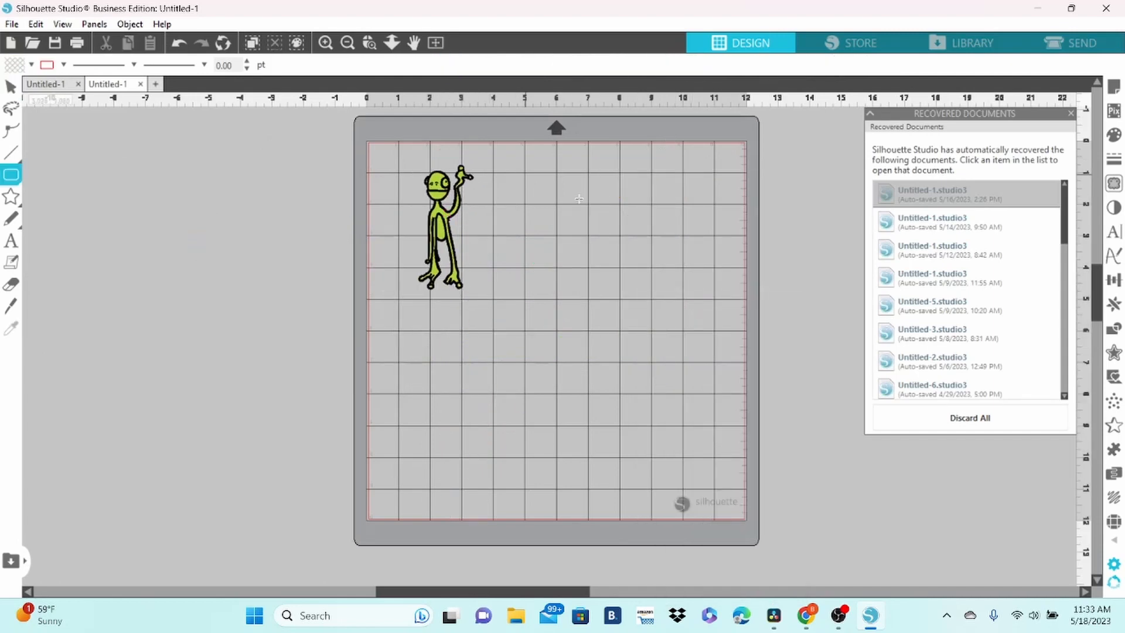
- Draw a rounded rectangle as a tag, convert it to a path and size it 1.5 in wide by 2.25 in high
left_click_drag(563, 181, 627, 282)
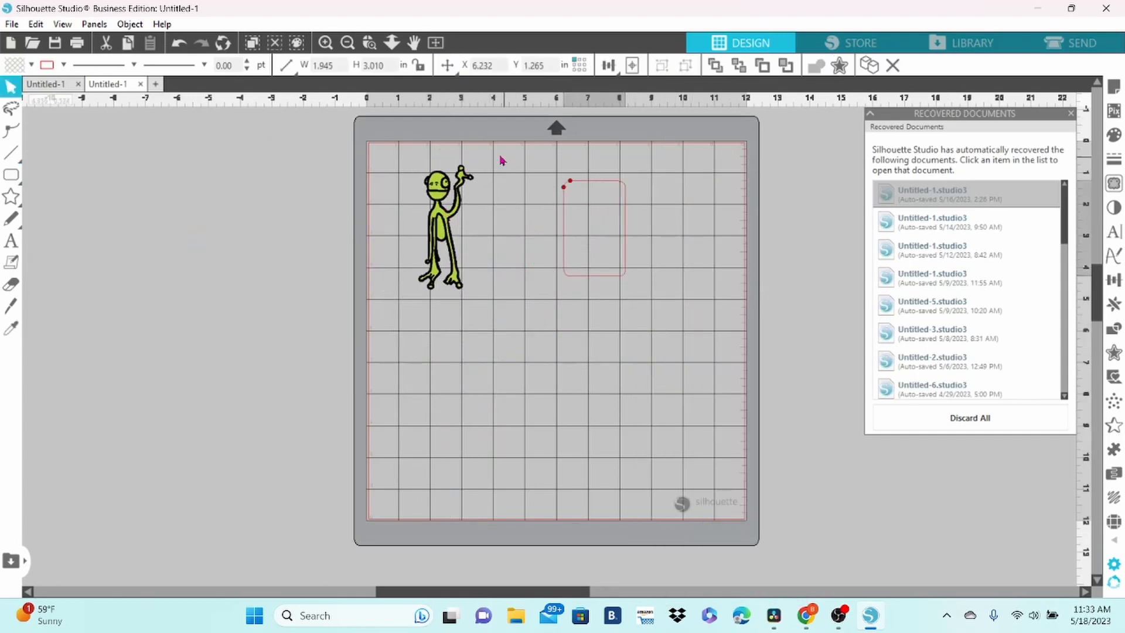
right_click(579, 186)
left_click(626, 451)
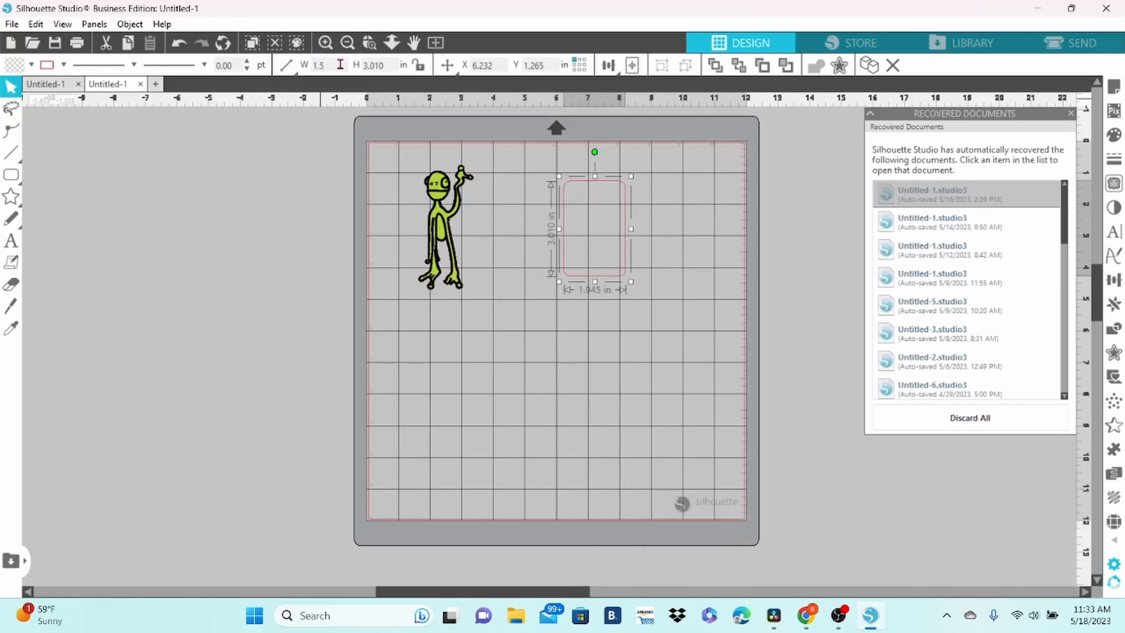
key("Return")
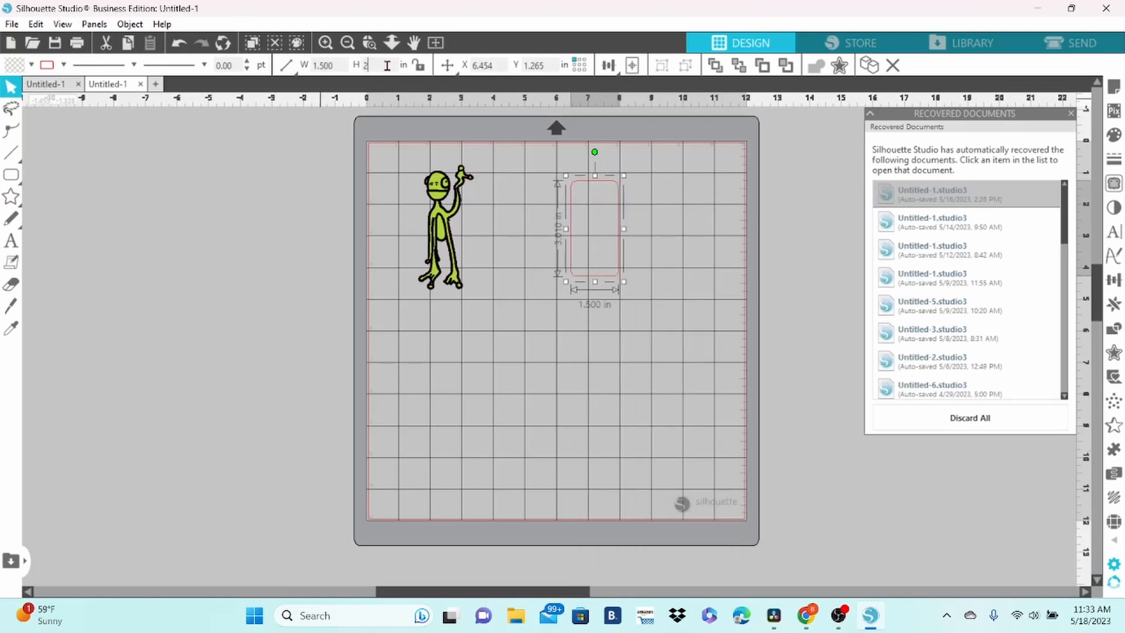
key("Return")
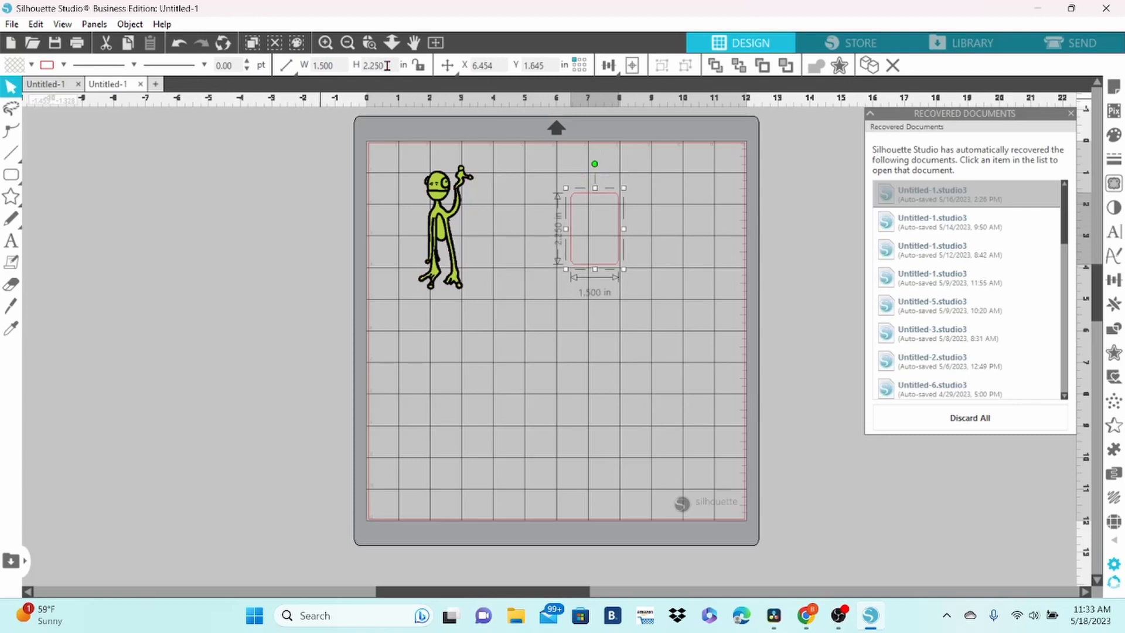
- Draw a circle about 0.3 in wide in the tag's upper-left corner and make both shapes a compound path
left_click(48, 184)
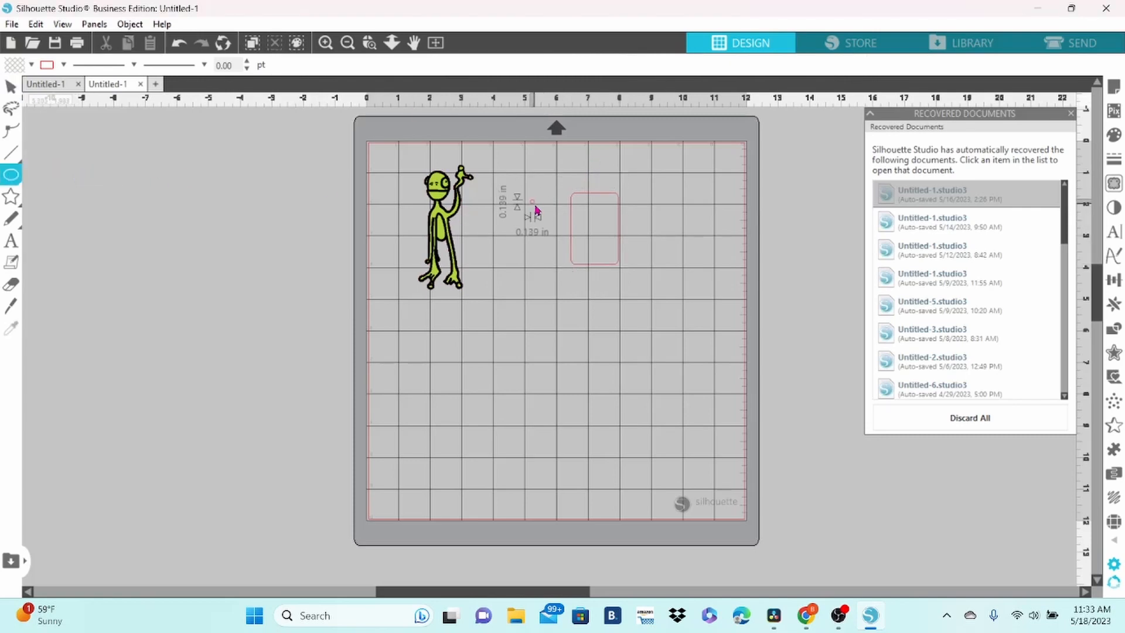
left_click_drag(542, 217, 587, 214)
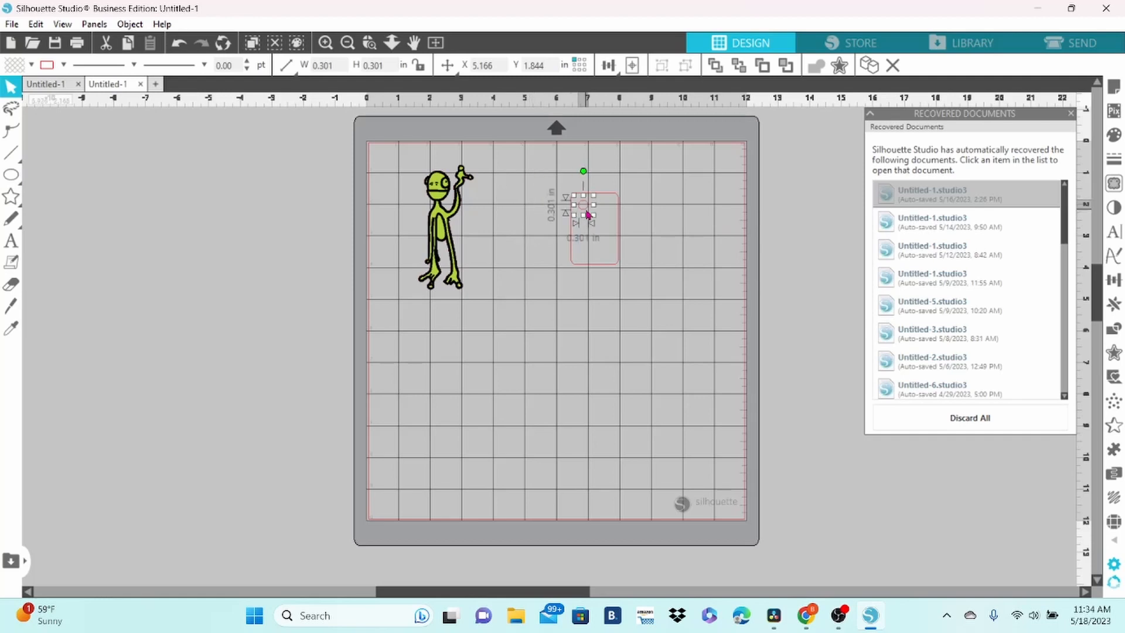
left_click_drag(545, 162, 620, 282)
right_click(610, 267)
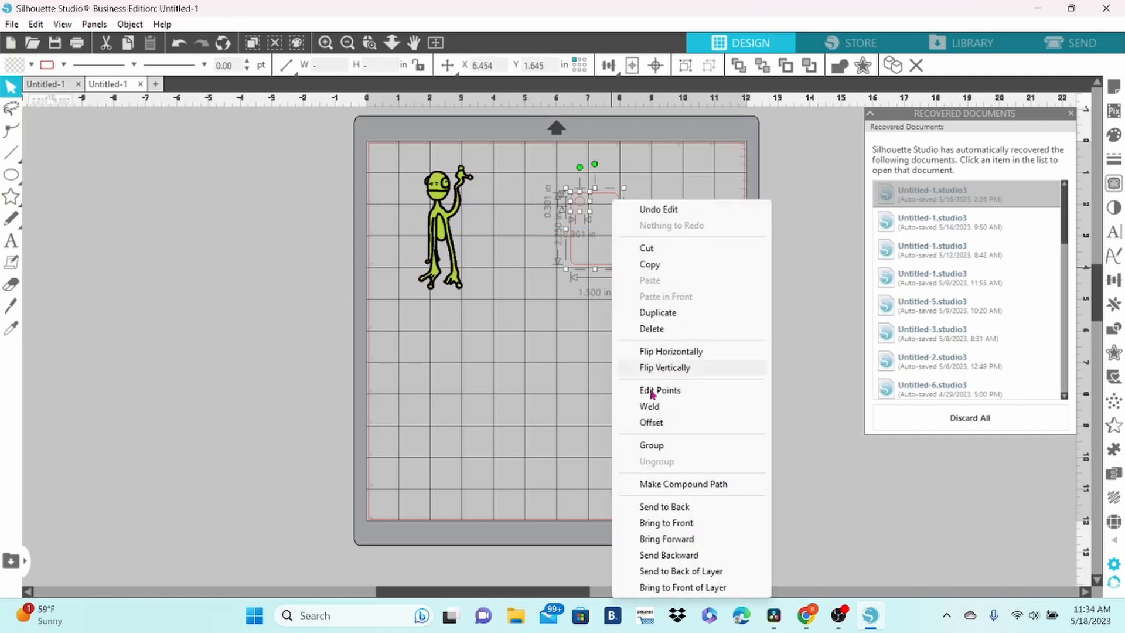
left_click(659, 489)
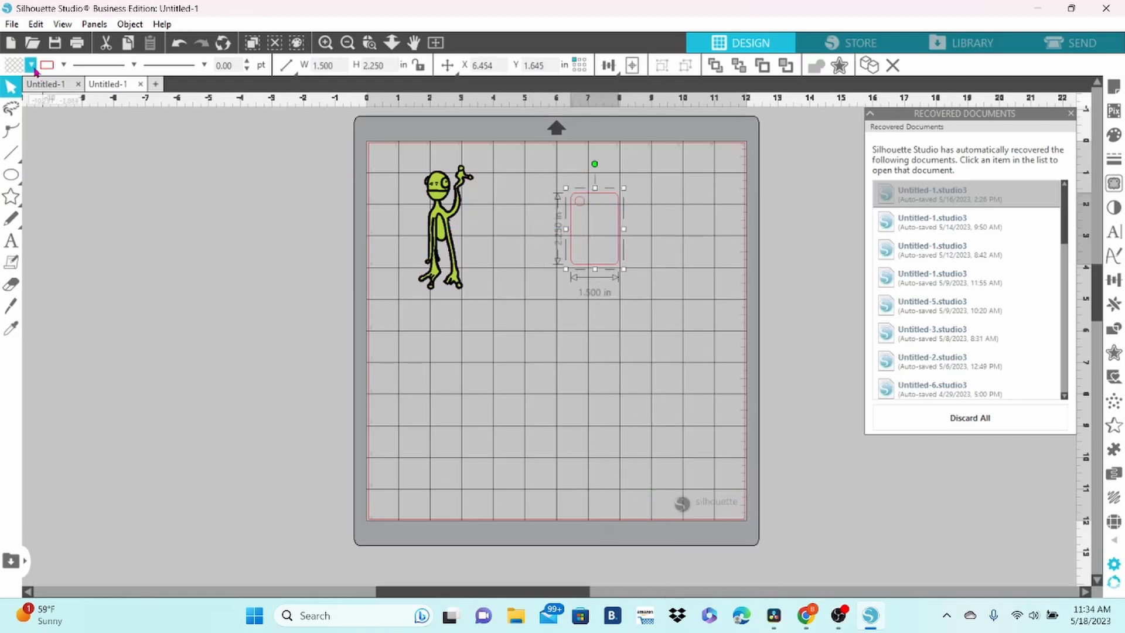
- Fill the tag with white and move it closer to the alien
left_click(31, 65)
left_click(27, 88)
left_click_drag(592, 246, 525, 246)
- Move the alien onto the tag and send the tag to the back
left_click(437, 188)
left_click_drag(419, 168, 540, 226)
right_click(526, 220)
left_click(567, 508)
left_click(430, 185)
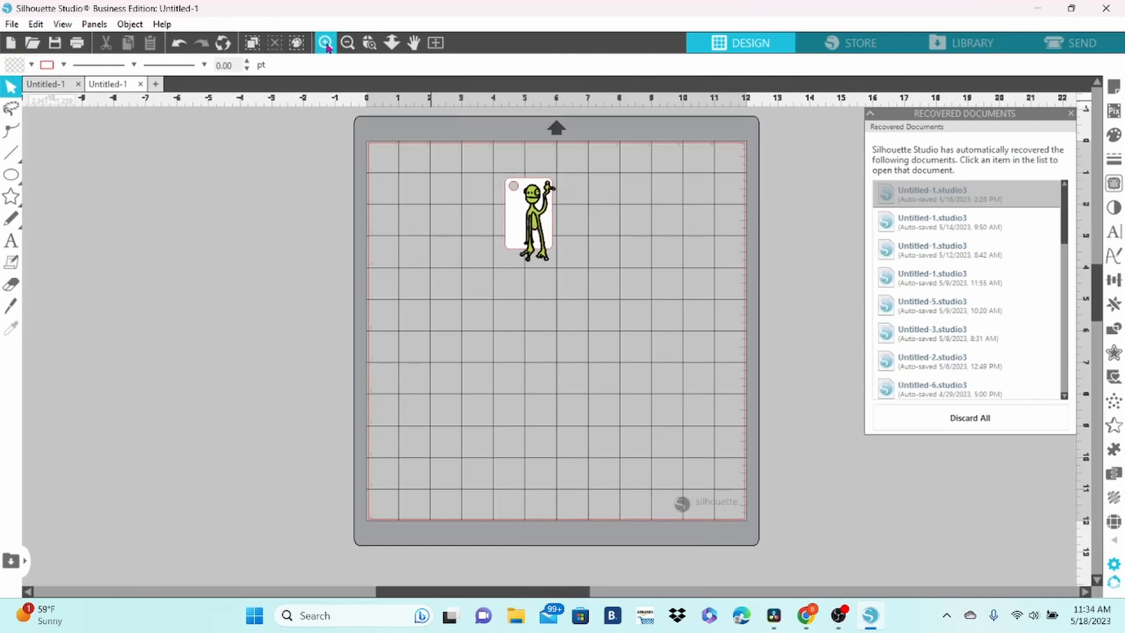
- Close the recovered documents list and shrink the alien to about 0.90 by 2.04 in, fitting it inside the tag
left_click(326, 43)
left_click(326, 42)
left_click_drag(1096, 347, 1088, 298)
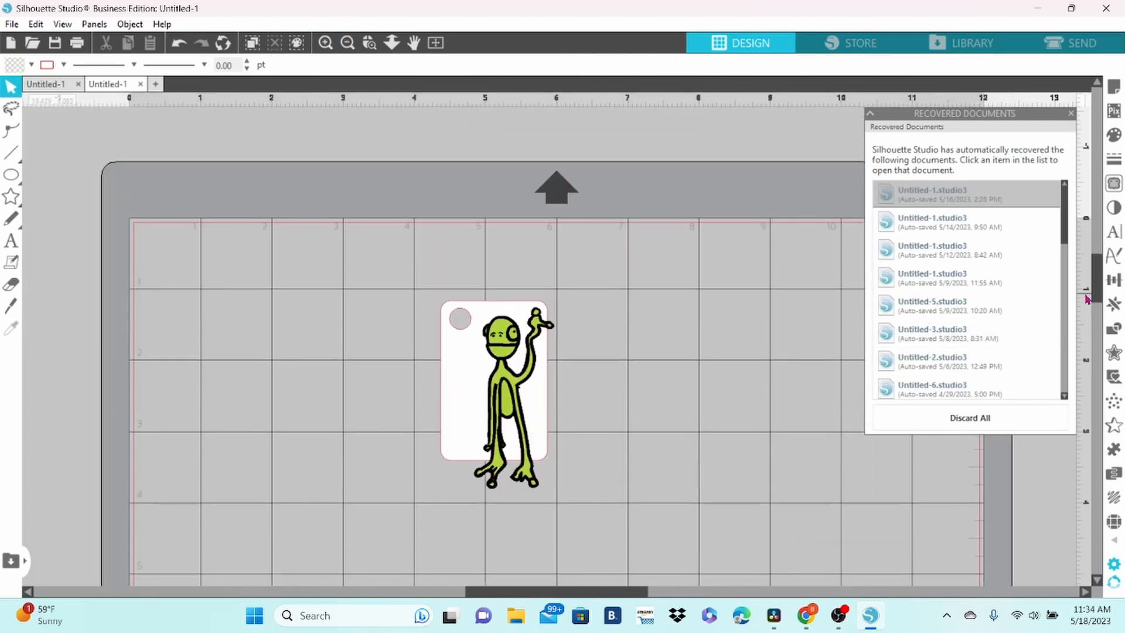
left_click(1070, 114)
left_click(534, 488)
left_click_drag(556, 491, 539, 466)
left_click_drag(501, 393, 503, 393)
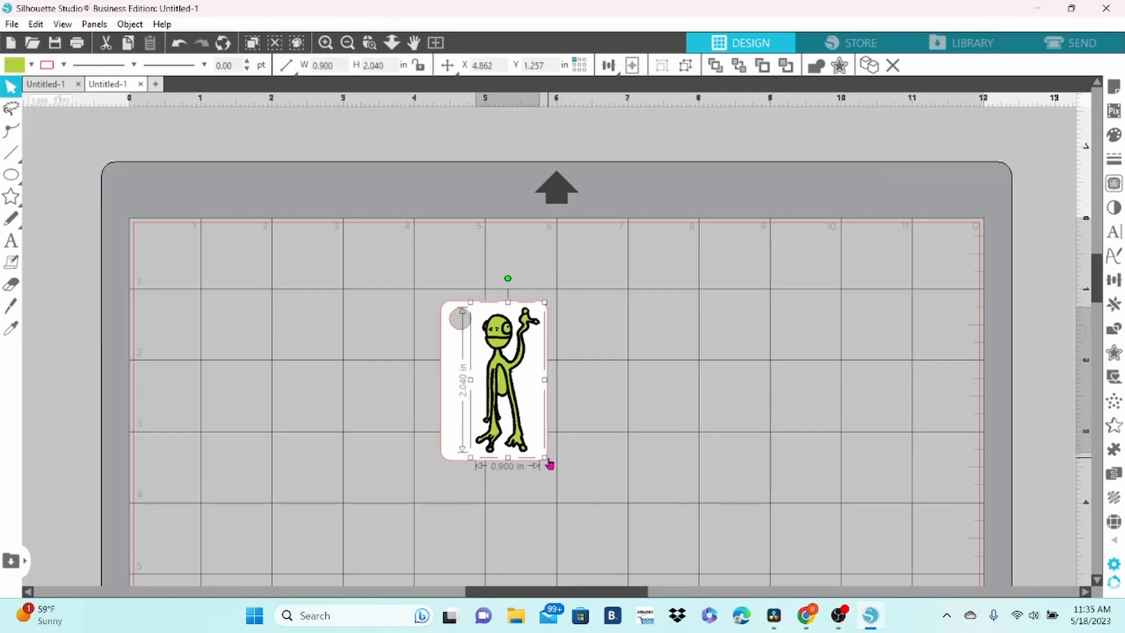
- Place the alien below the hole along the tag's left side and scale it to about 0.78 by 1.76 in
left_click_drag(550, 465, 521, 438)
left_click_drag(494, 381, 473, 399)
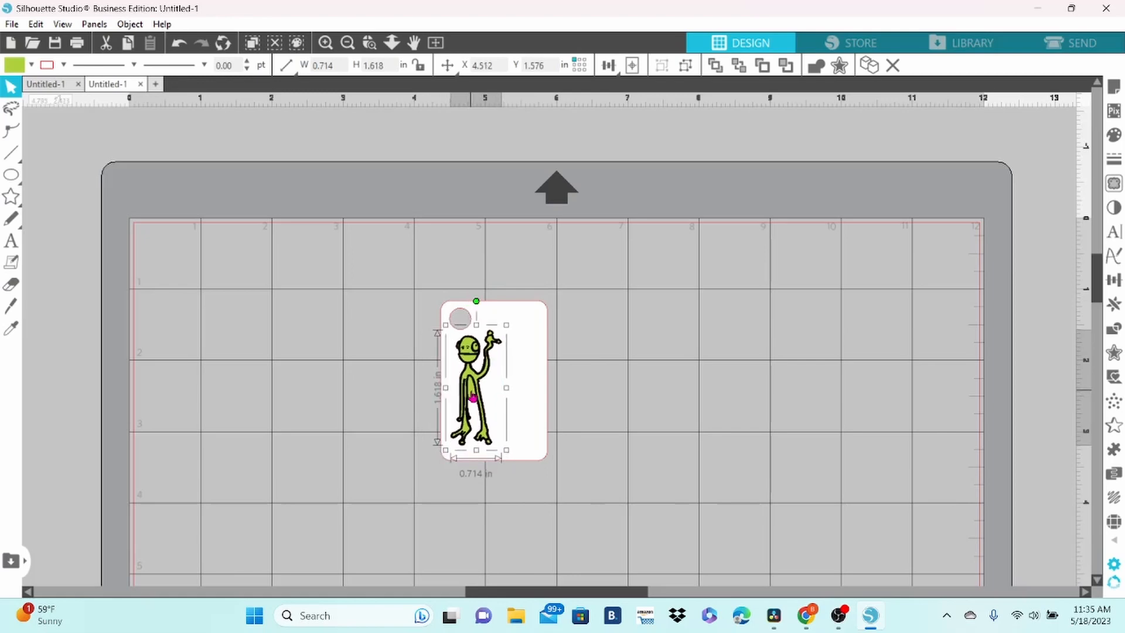
left_click_drag(515, 462, 519, 463)
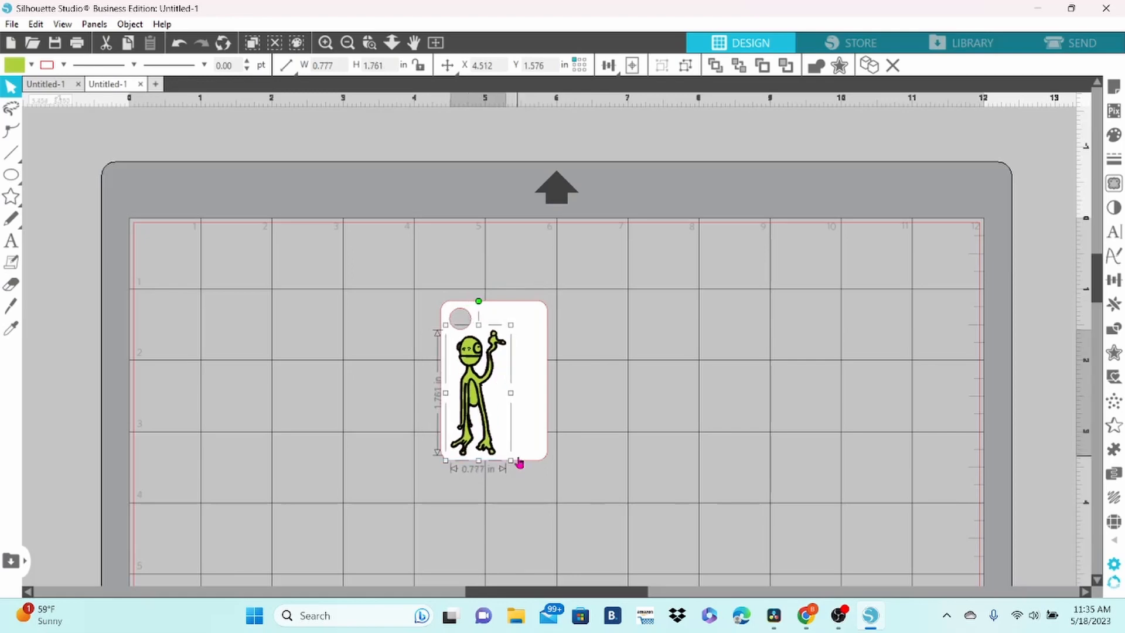
- Add three separate text lines reading "Hey,", "Grandma!" and "Love you!!" to the left of the tag
left_click(10, 240)
left_click(166, 304)
type("Hey,")
left_click(168, 363)
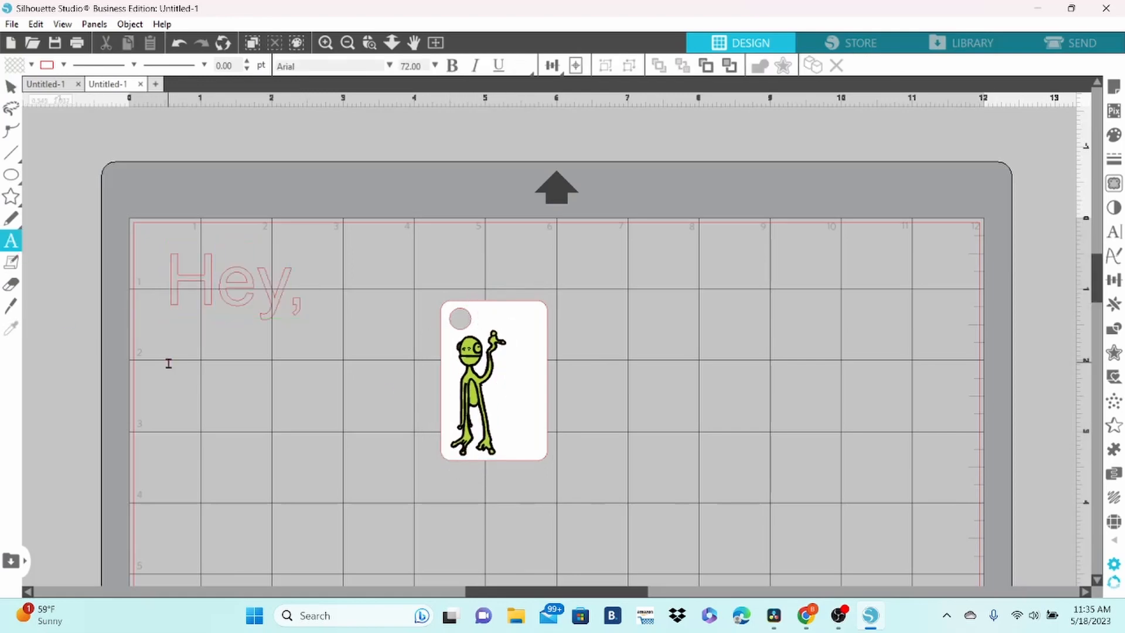
type("Grandma!")
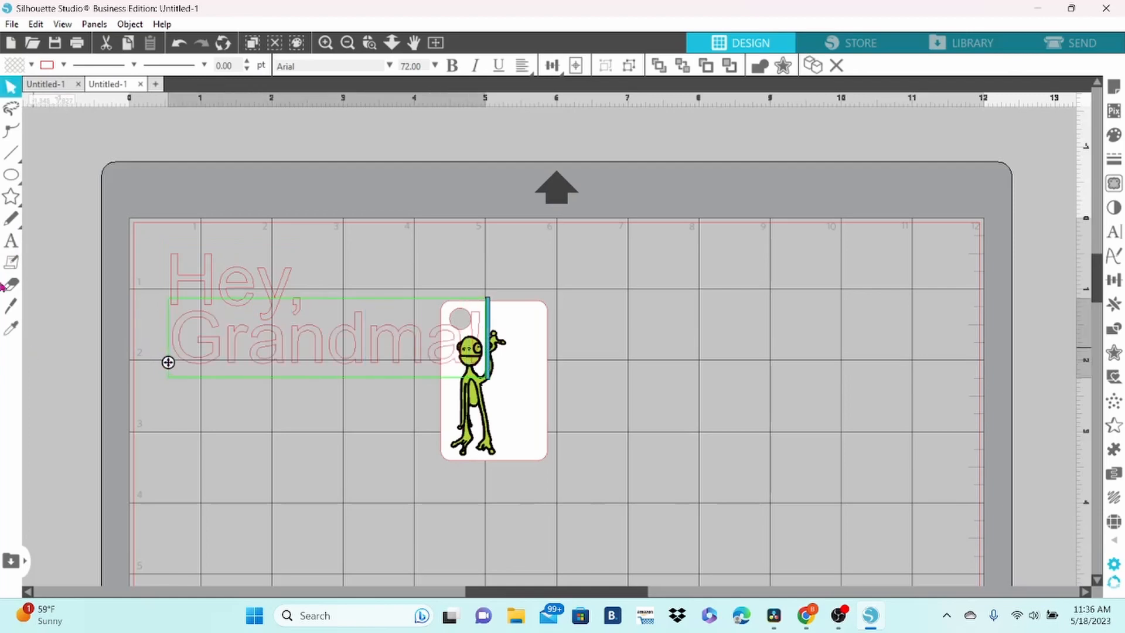
left_click(163, 432)
type("Love you!")
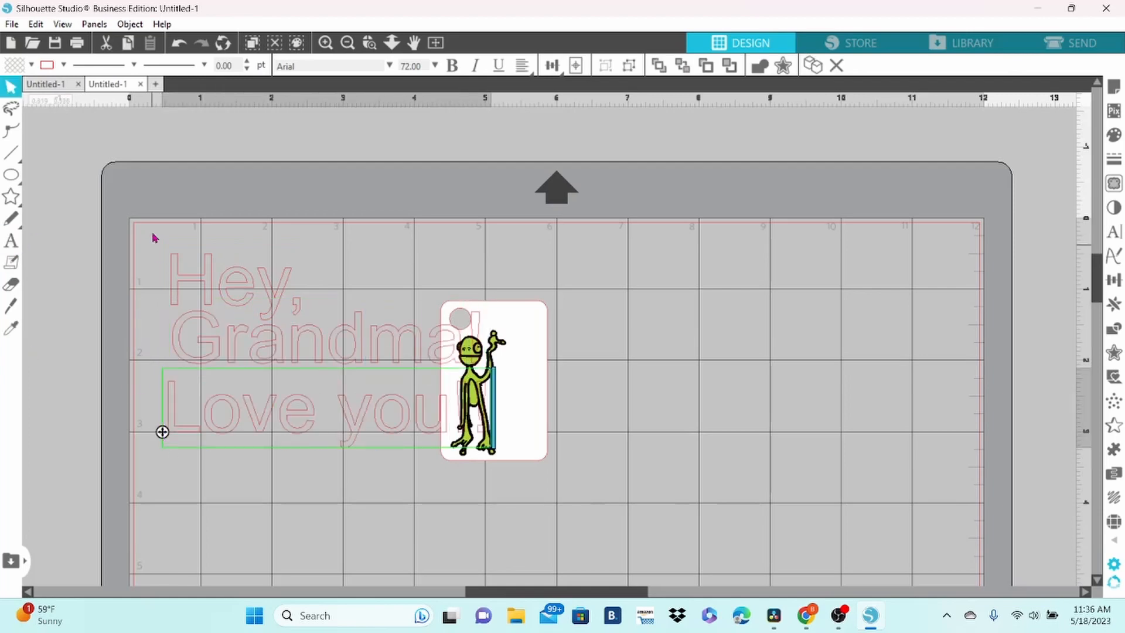
- Move the three text lines clear of the tag and give them a black fill and black outline
left_click_drag(154, 235, 284, 427)
left_click_drag(280, 429, 276, 493)
left_click(32, 65)
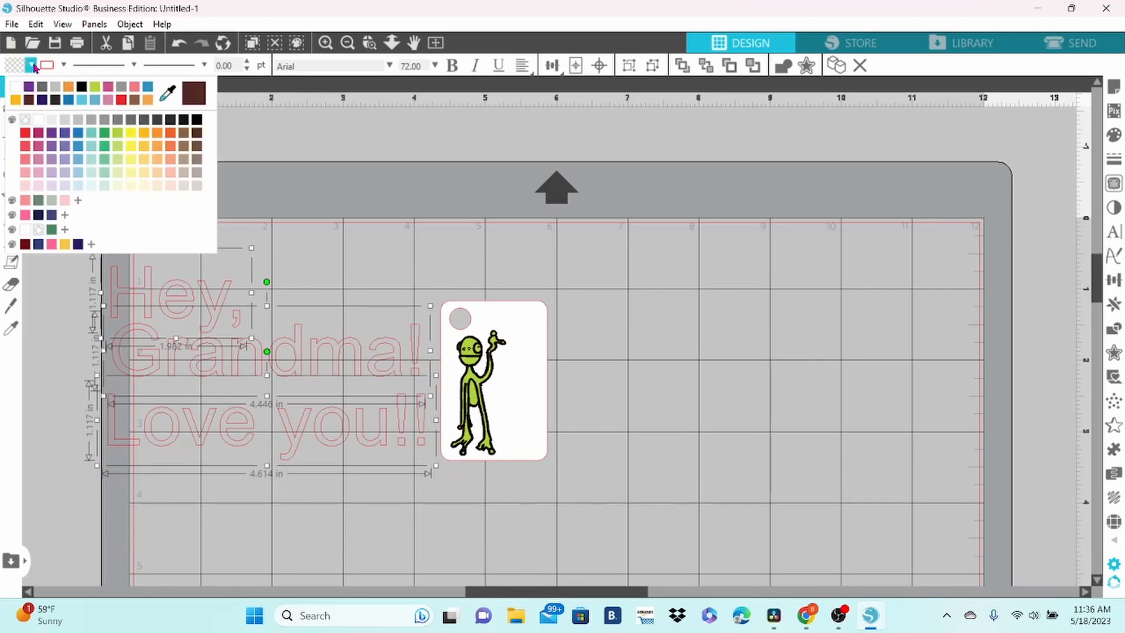
left_click(197, 123)
left_click(64, 68)
left_click(229, 123)
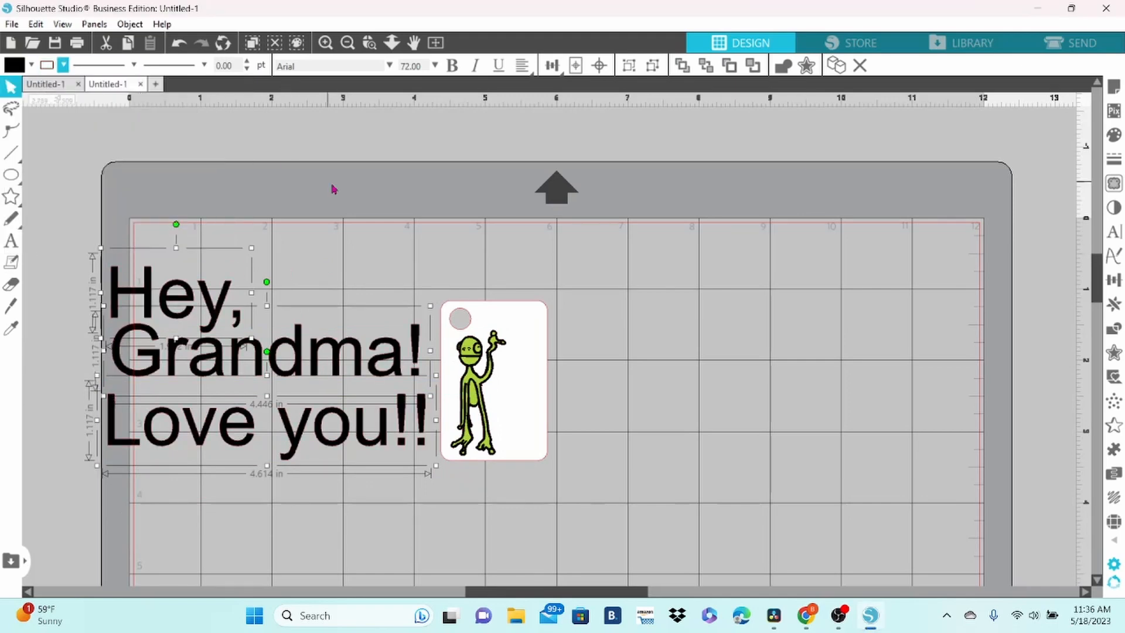
- Change the font of the three text lines to Autisem
left_click(1118, 234)
scroll(1068, 367, "down", 10)
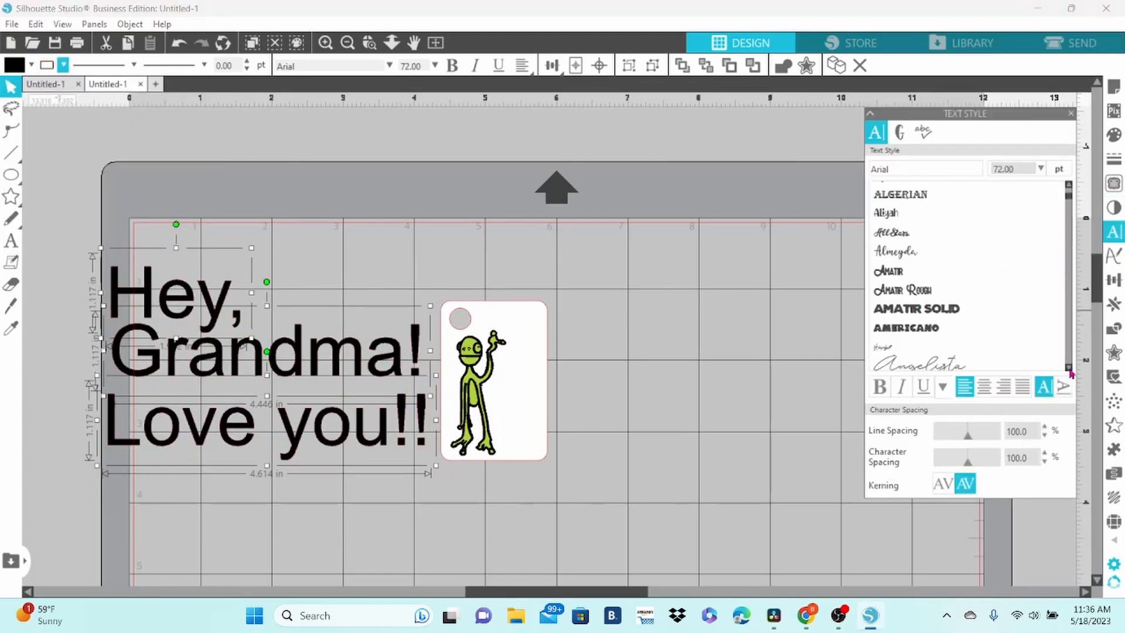
scroll(1069, 368, "down", 5)
left_click(903, 311)
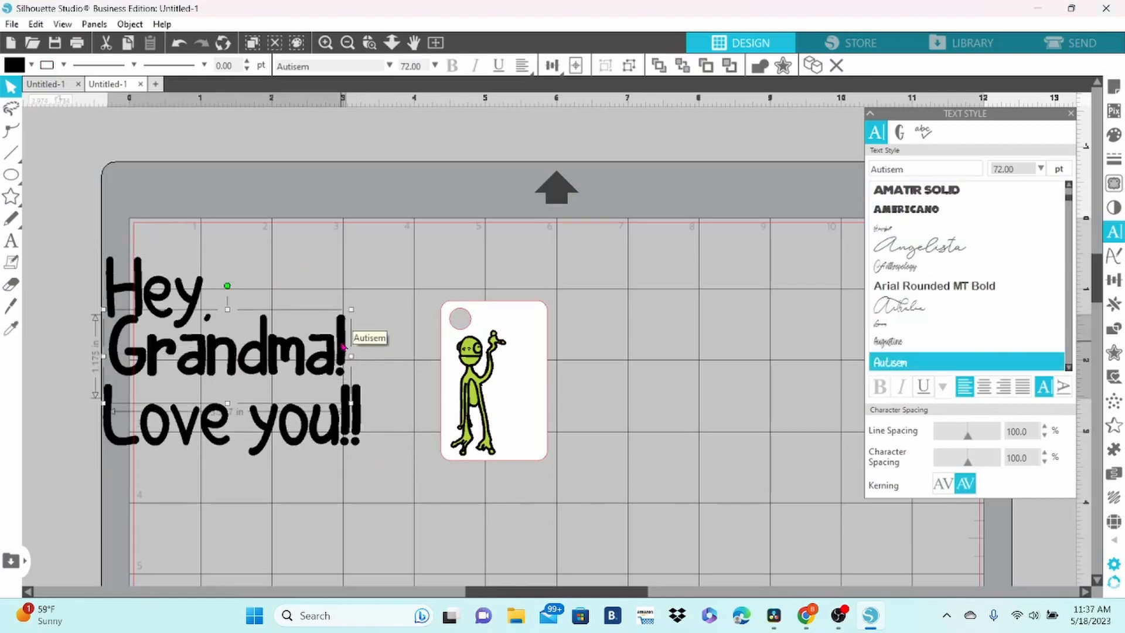
- Compress the three text lines horizontally and scale them down together to about 1.2 in wide
left_click(408, 233)
left_click_drag(409, 234, 103, 446)
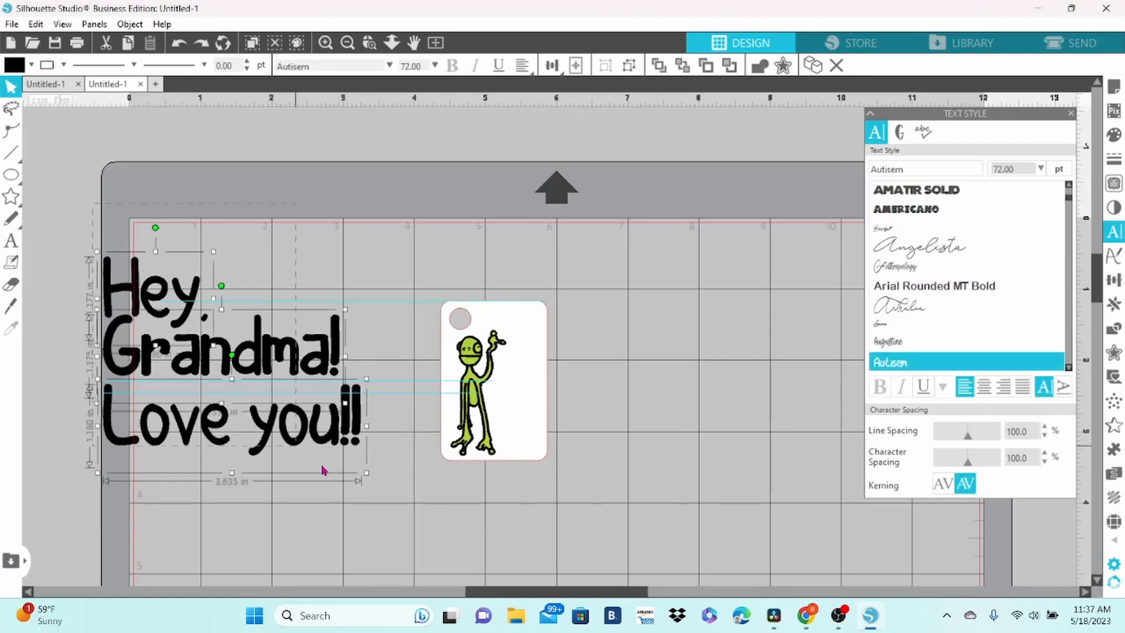
left_click_drag(346, 357, 292, 357)
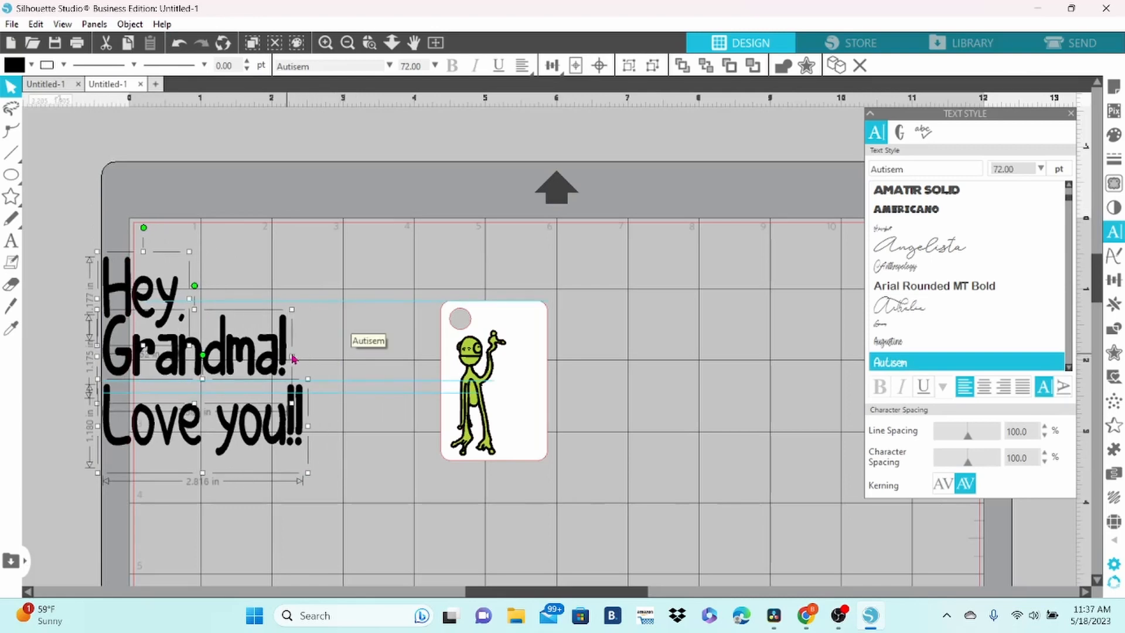
left_click_drag(308, 474, 193, 422)
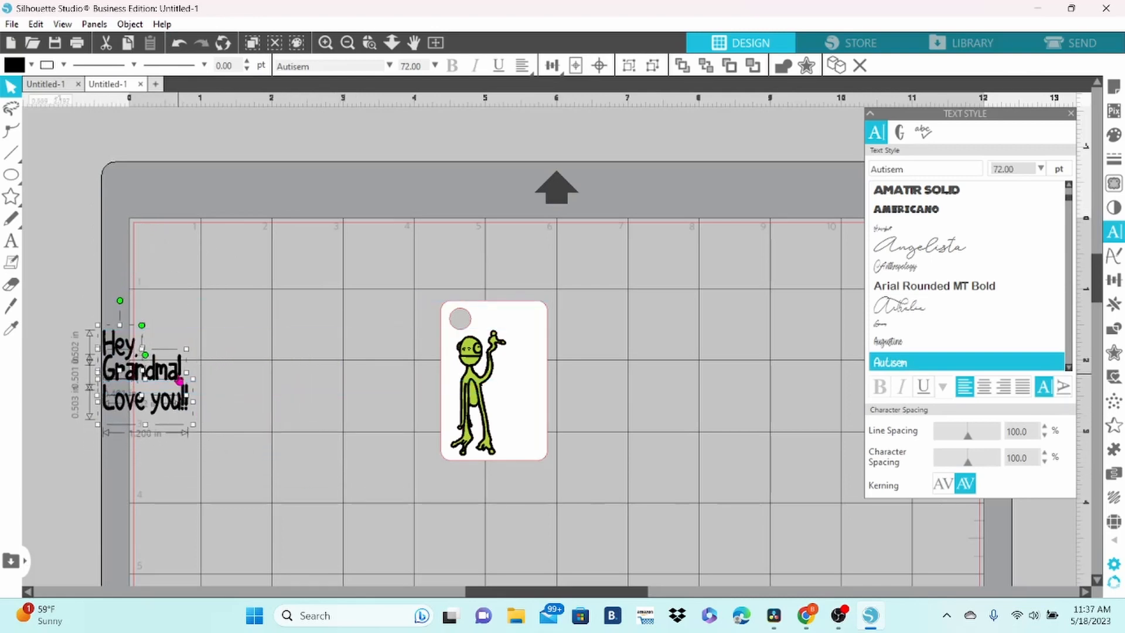
- Move the text onto the tag beside the alien's body and shrink it to about 0.68 in wide
left_click_drag(180, 377, 580, 403)
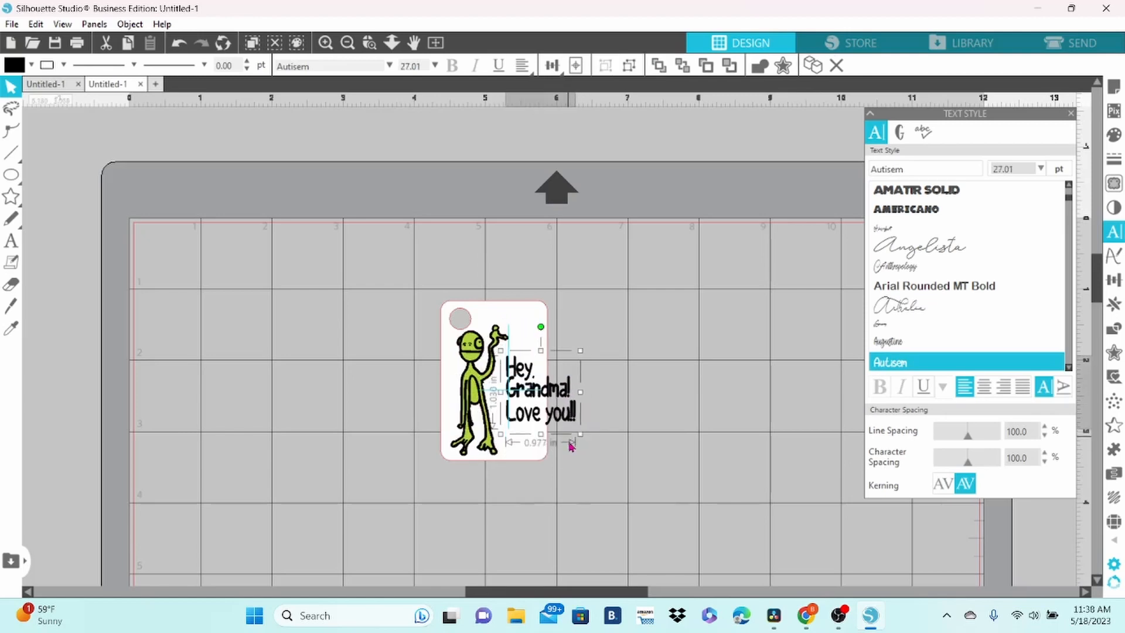
left_click_drag(572, 443, 540, 444)
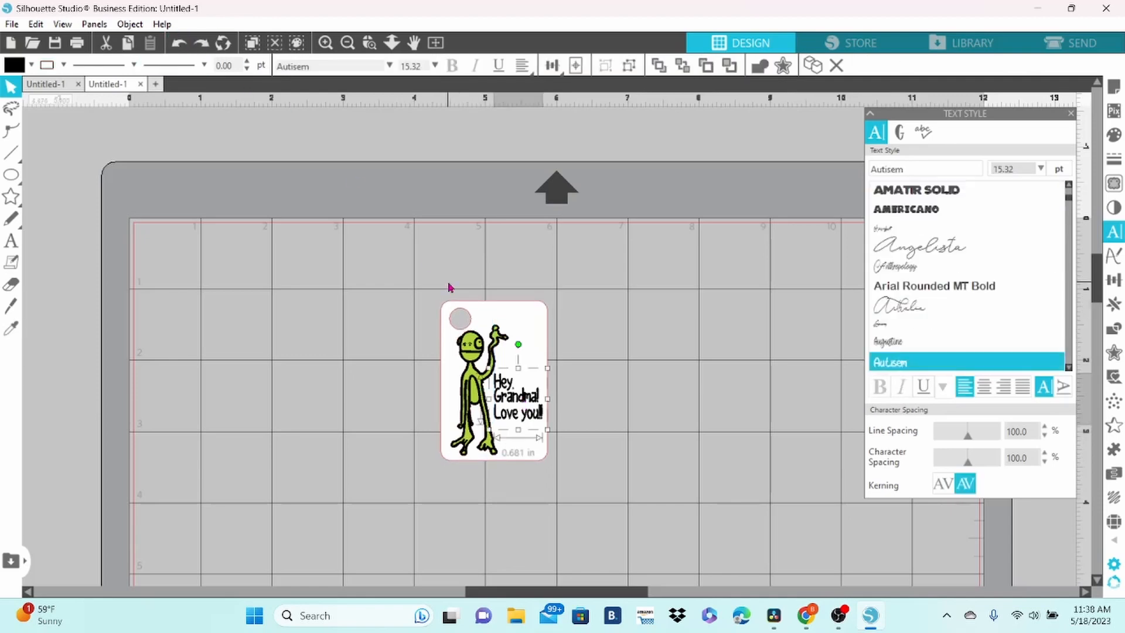
left_click_drag(509, 386, 508, 389)
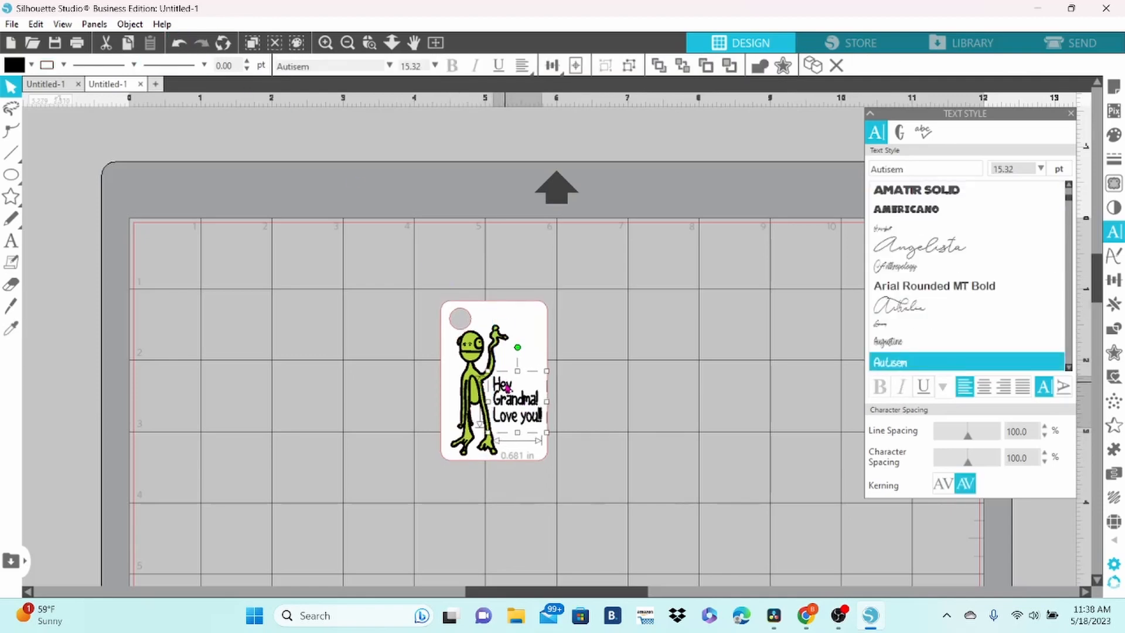
- Merge the space background image into the design and set its width to 4 in
left_click(12, 24)
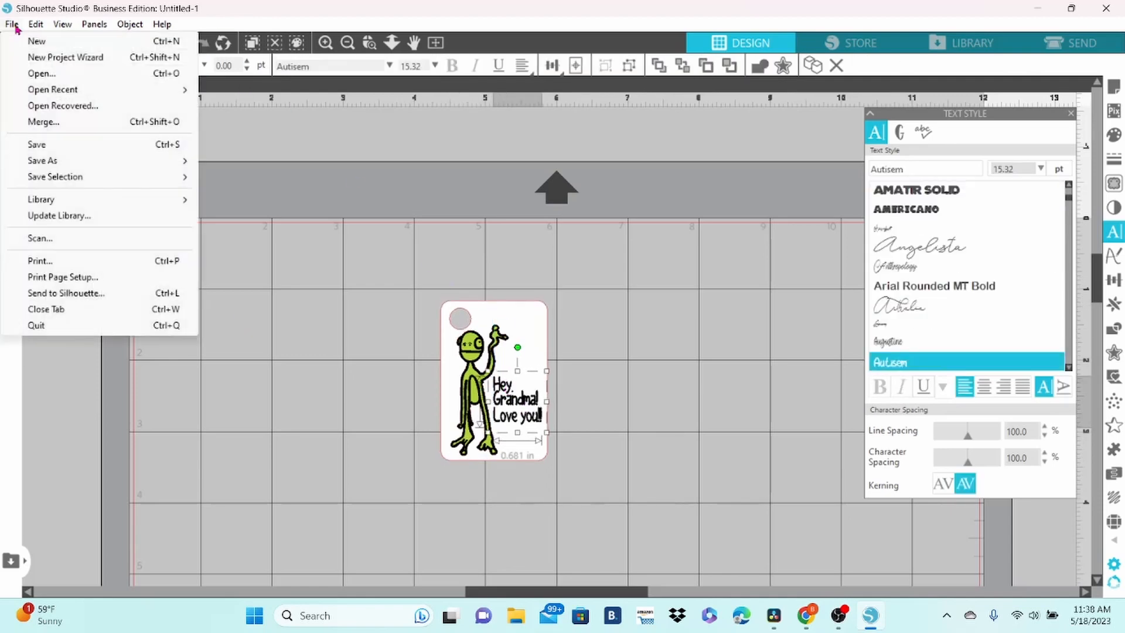
left_click(44, 121)
double_click(437, 386)
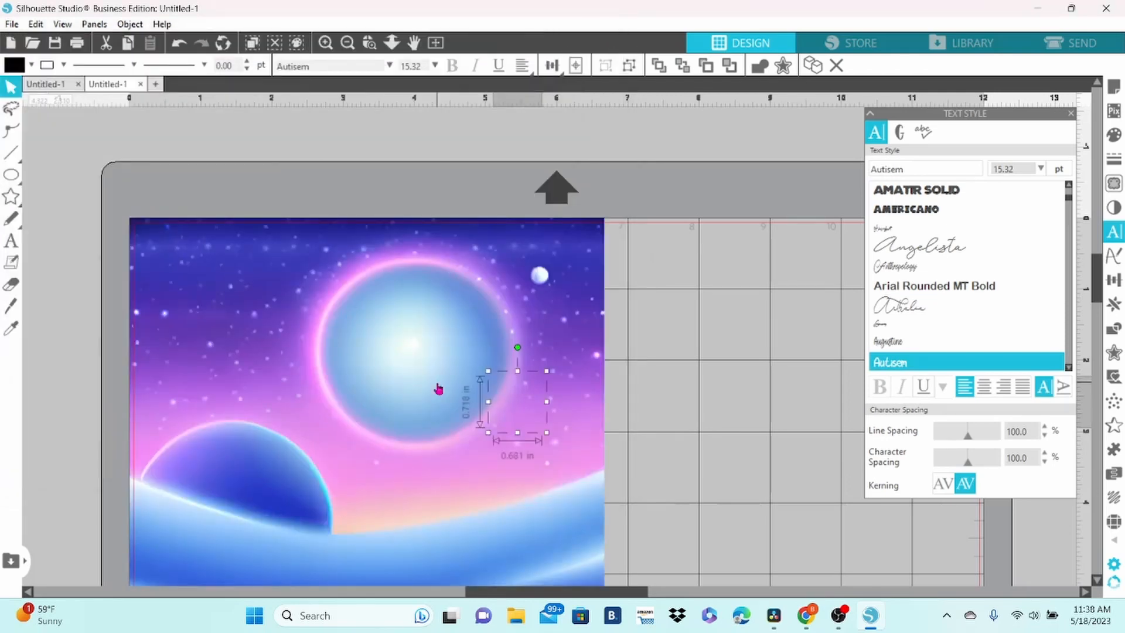
left_click(339, 344)
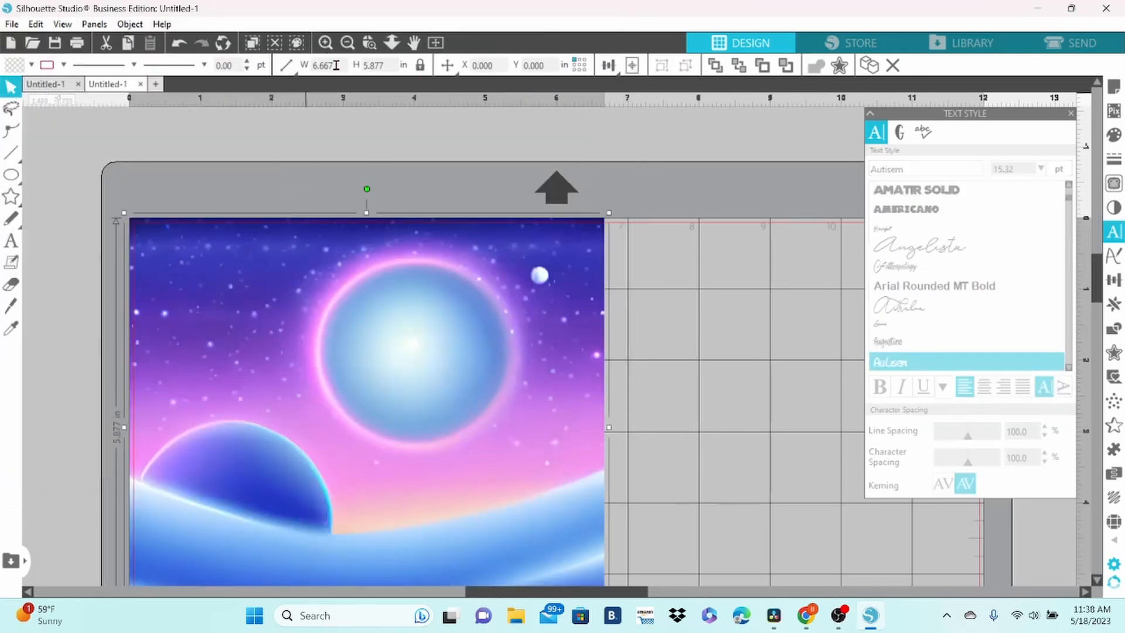
key("Return")
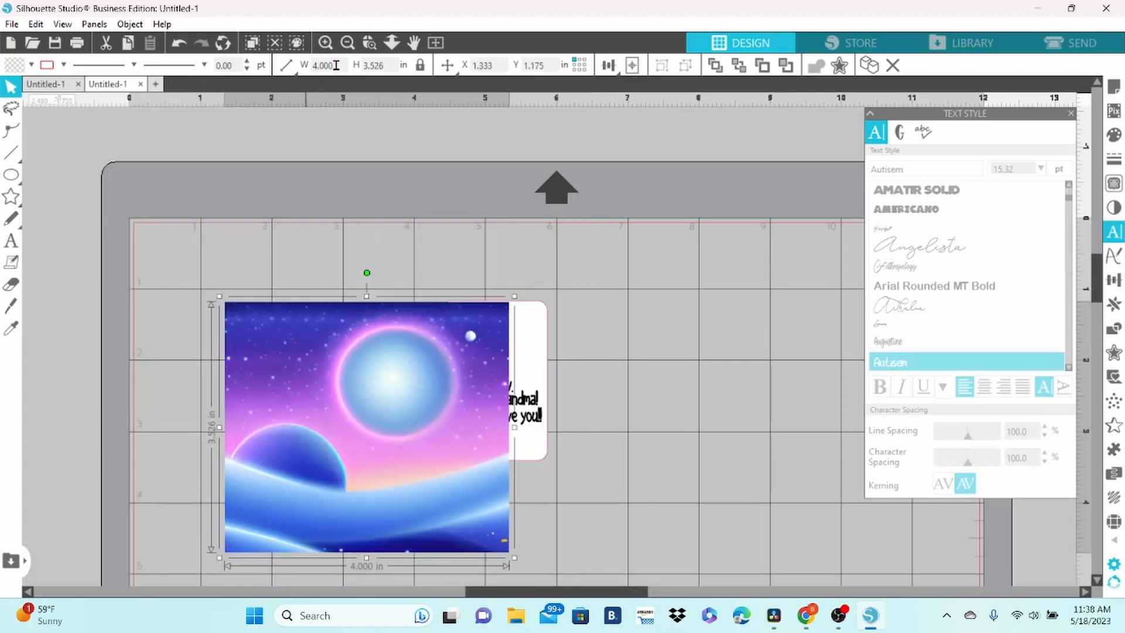
- Scale the background image to about 2.56 by 2.26 in, matching the tag's height and vertical position
left_click_drag(342, 383, 341, 358)
left_click_drag(219, 532, 327, 492)
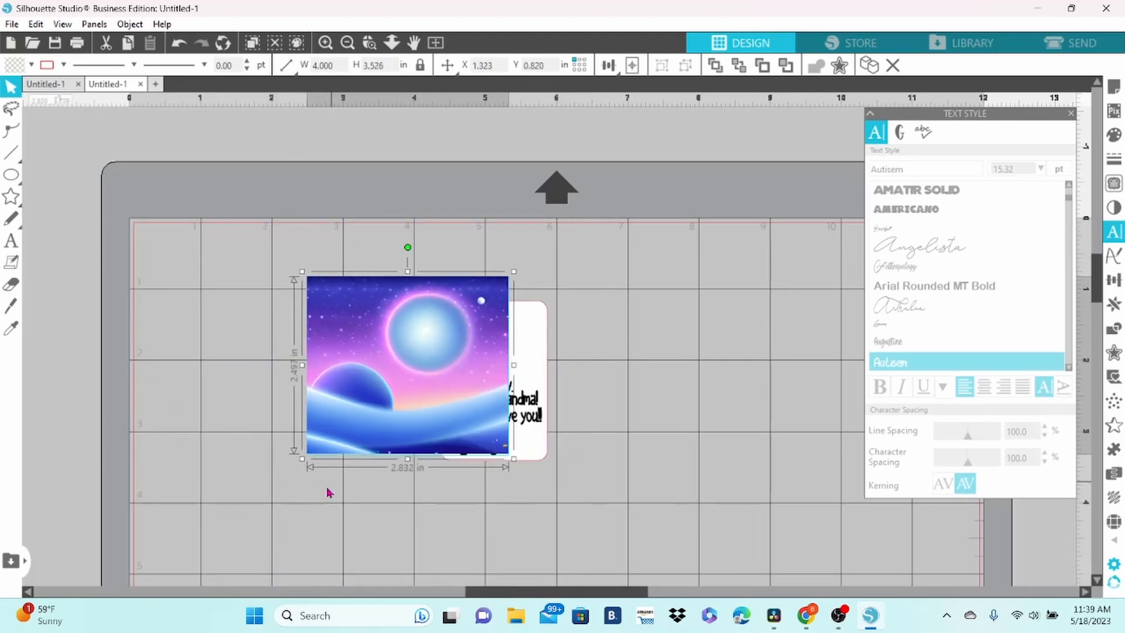
left_click_drag(337, 434, 348, 442)
left_click_drag(313, 284, 331, 306)
- Send the background image to the back and position it behind the tag
right_click(428, 359)
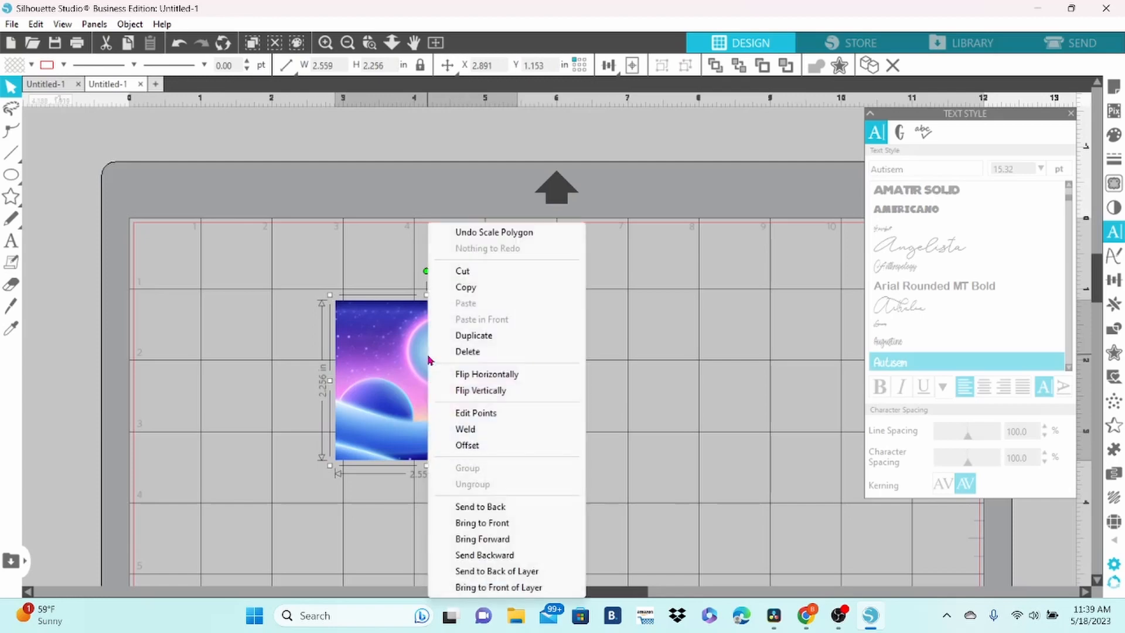
left_click(480, 507)
left_click_drag(391, 423, 444, 423)
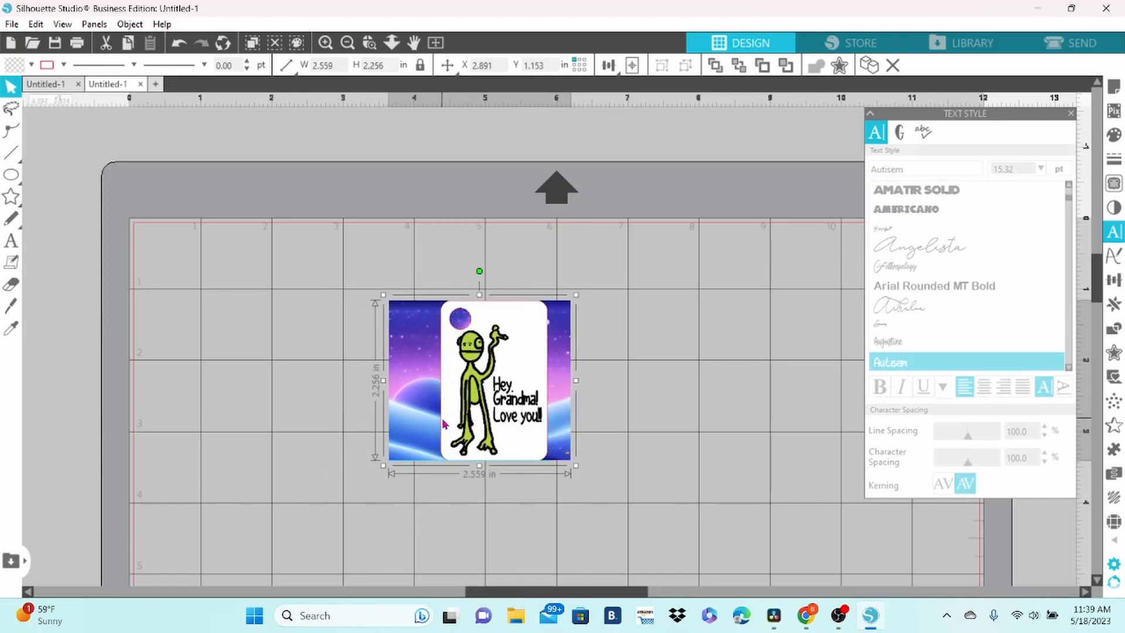
left_click(376, 390)
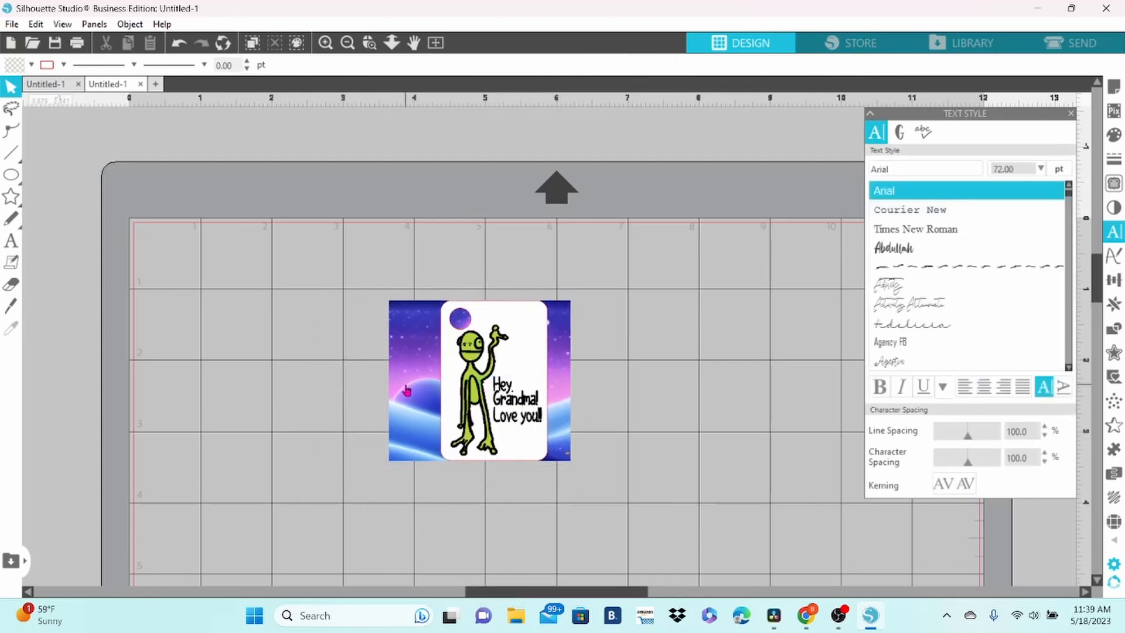
- Duplicate the white tag beside the original and move the background image behind the copy
left_click(531, 326)
key("ctrl+d")
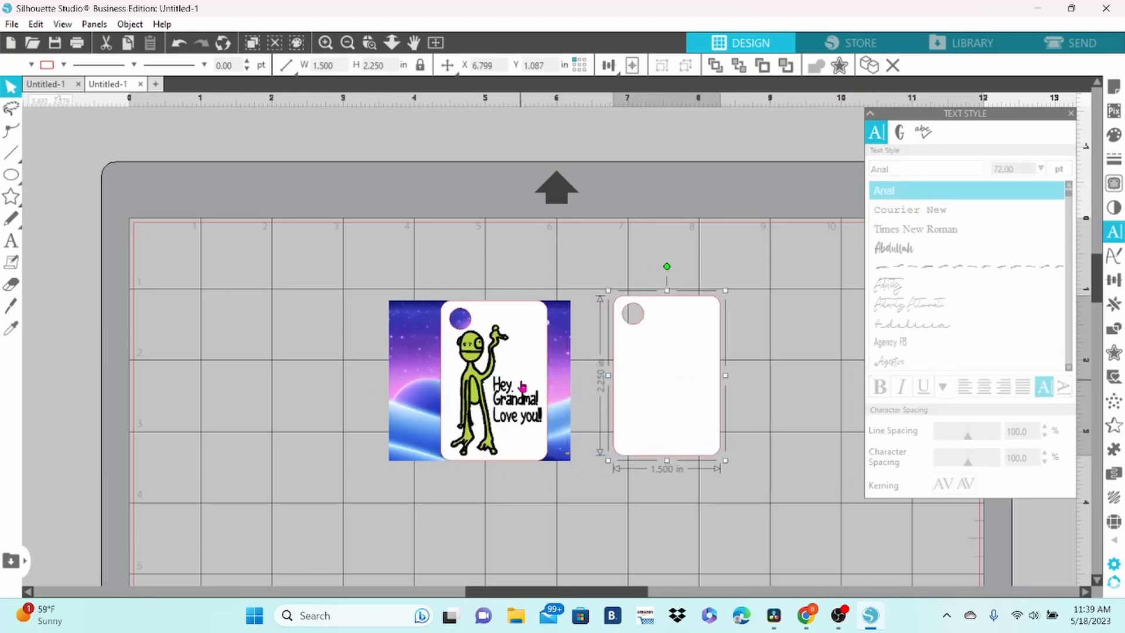
left_click_drag(510, 330, 698, 410)
- Release the compound path of the tag copy and move its hole circle away above the tags
right_click(680, 410)
left_click(736, 485)
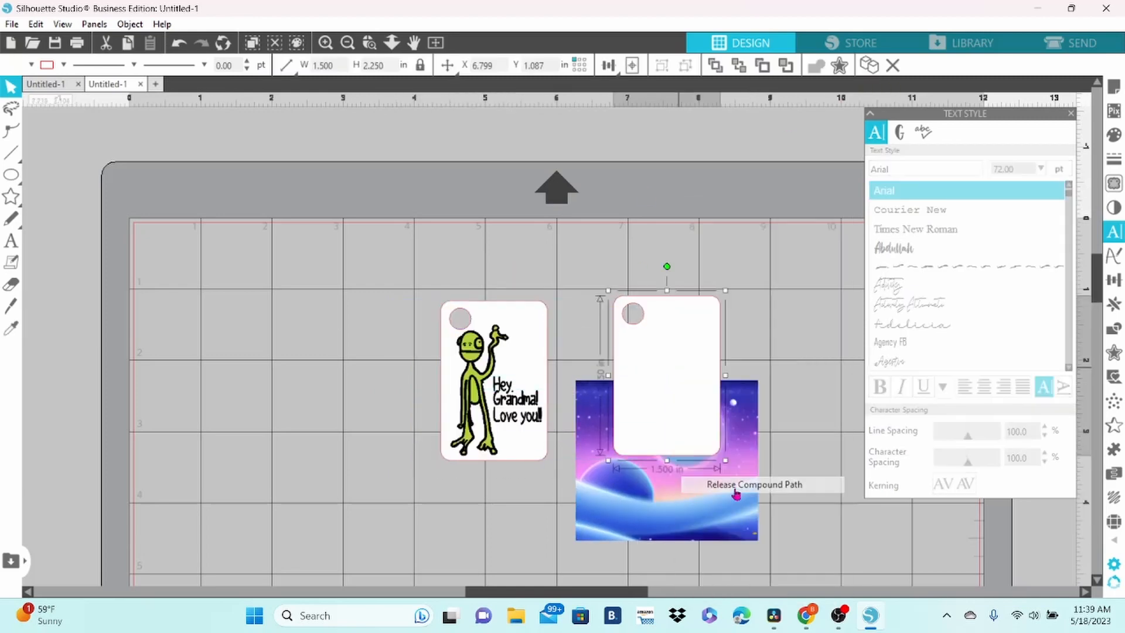
left_click_drag(633, 315, 531, 215)
- Align the background image behind the solid tag copy and crop the two into a tag-shaped background
left_click_drag(693, 497, 687, 410)
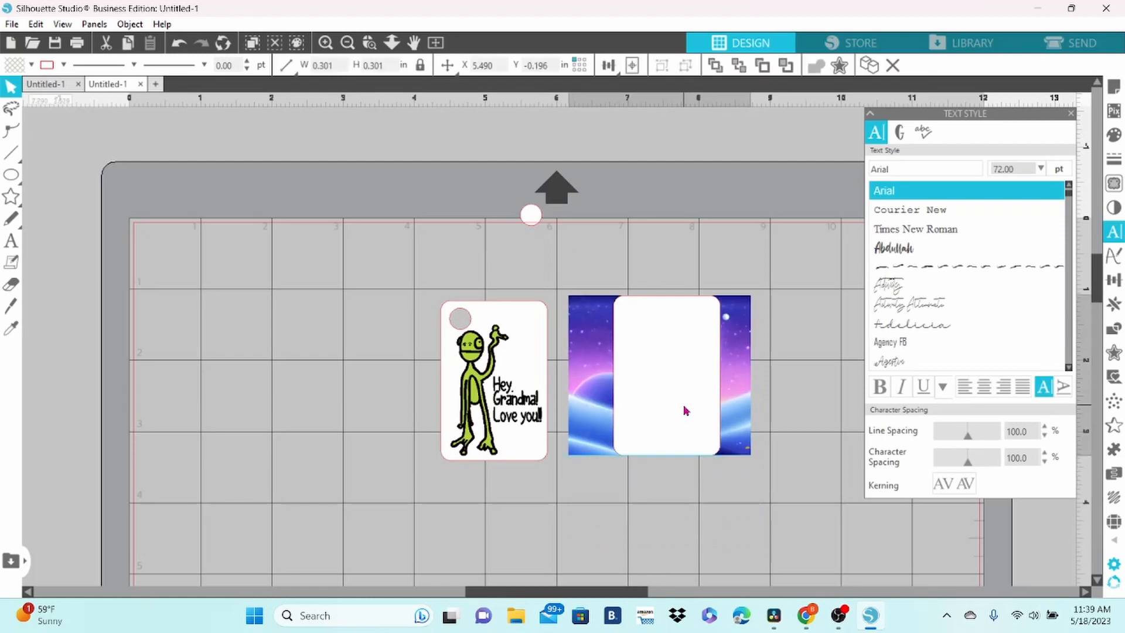
left_click(692, 393, "shift")
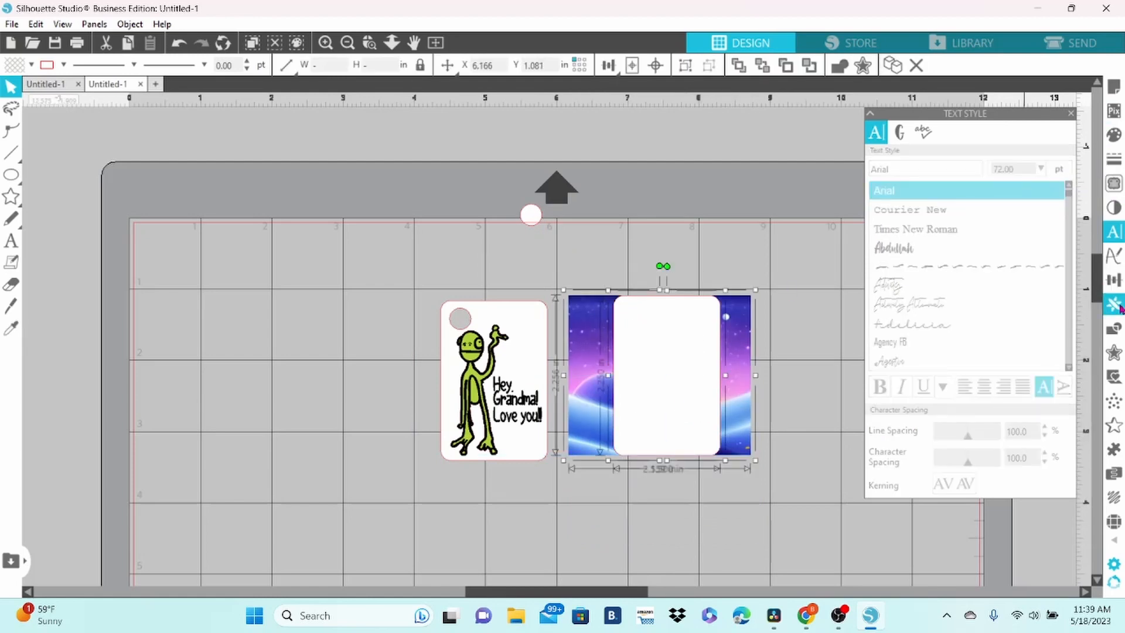
left_click(1114, 329)
left_click(1006, 203)
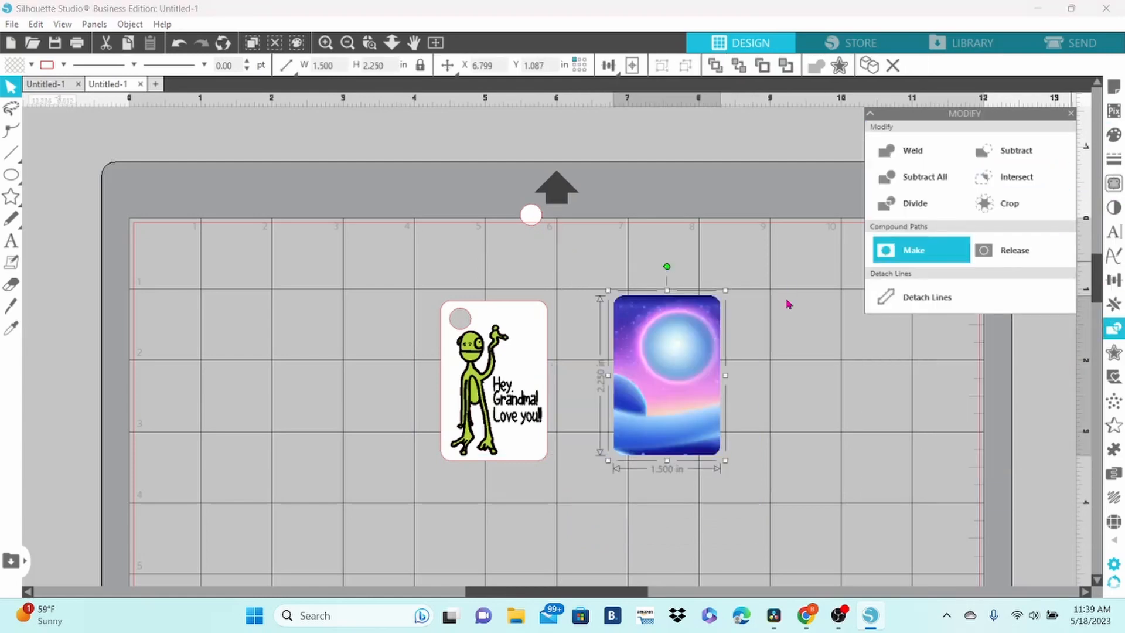
- Send the cropped background and the white tag to the back, and place the background on the tag beneath the alien and text
left_click_drag(703, 371, 664, 379)
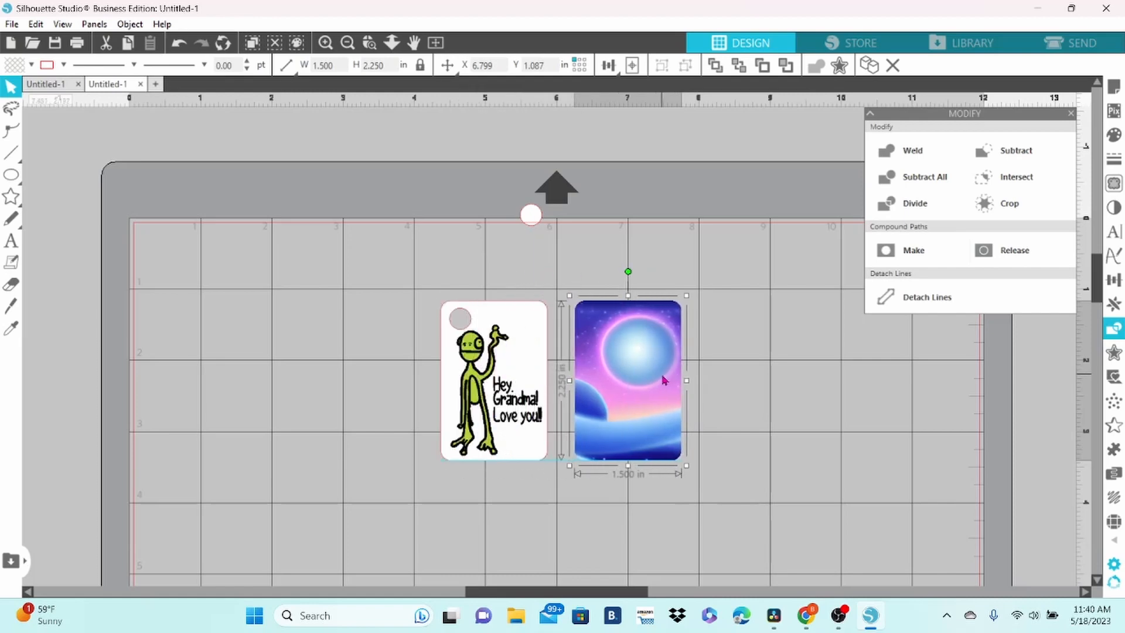
right_click(662, 380)
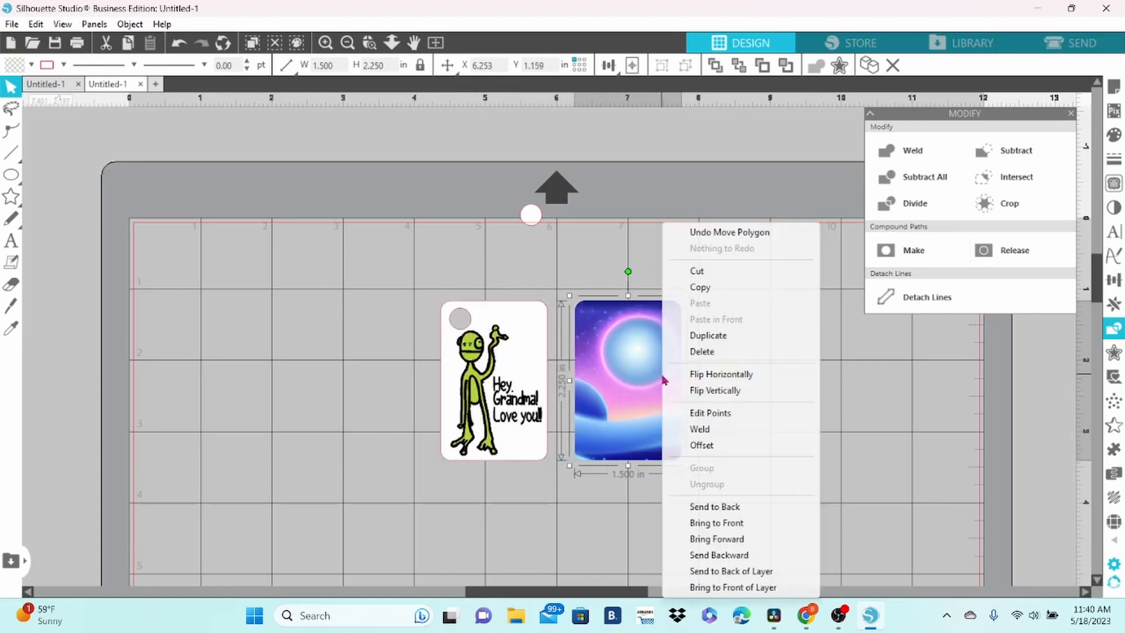
left_click(703, 508)
right_click(533, 319)
left_click(564, 509)
left_click_drag(635, 423, 502, 423)
- Delete the leftover hole circle above the tag
left_click(615, 434)
right_click(532, 216)
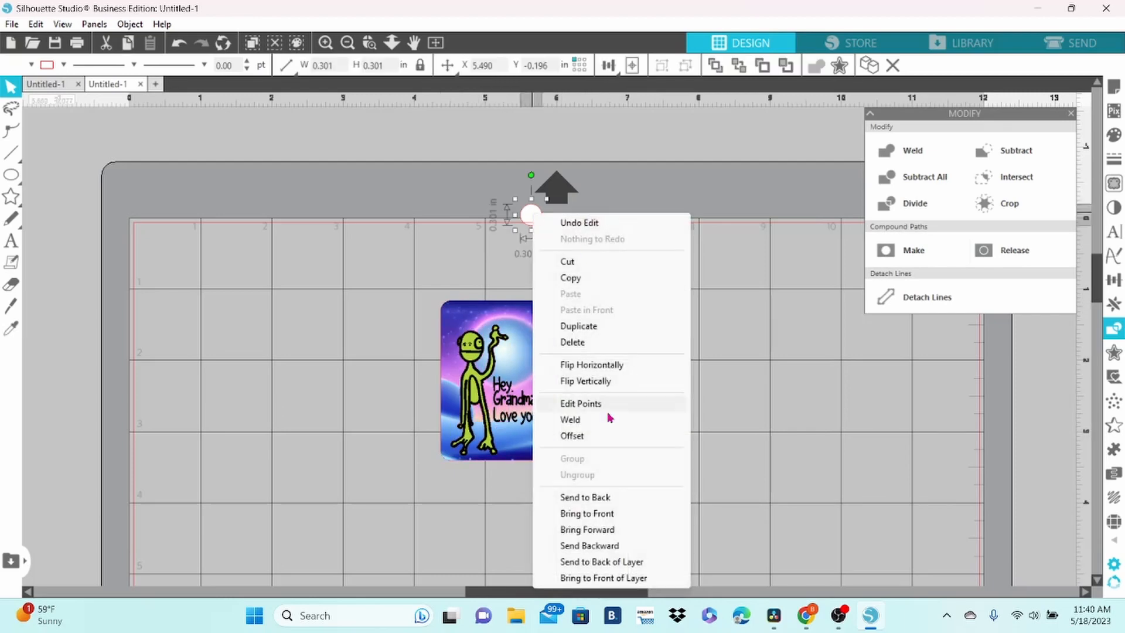
left_click(577, 343)
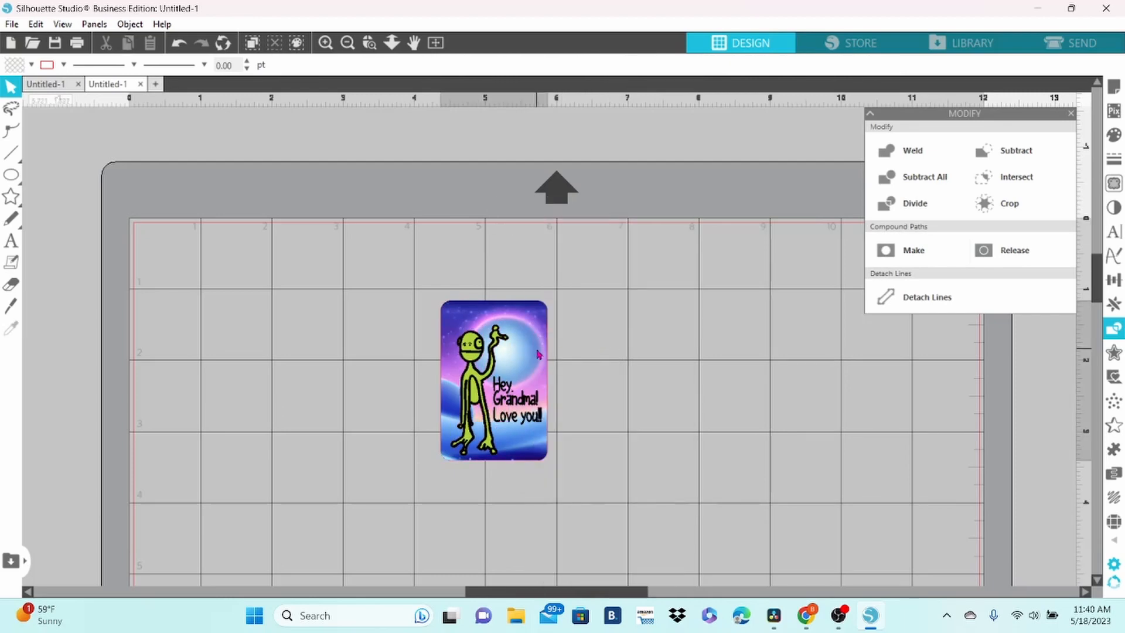
- Group the alien, text and background, and move the group to the right of the white tag
left_click(538, 354)
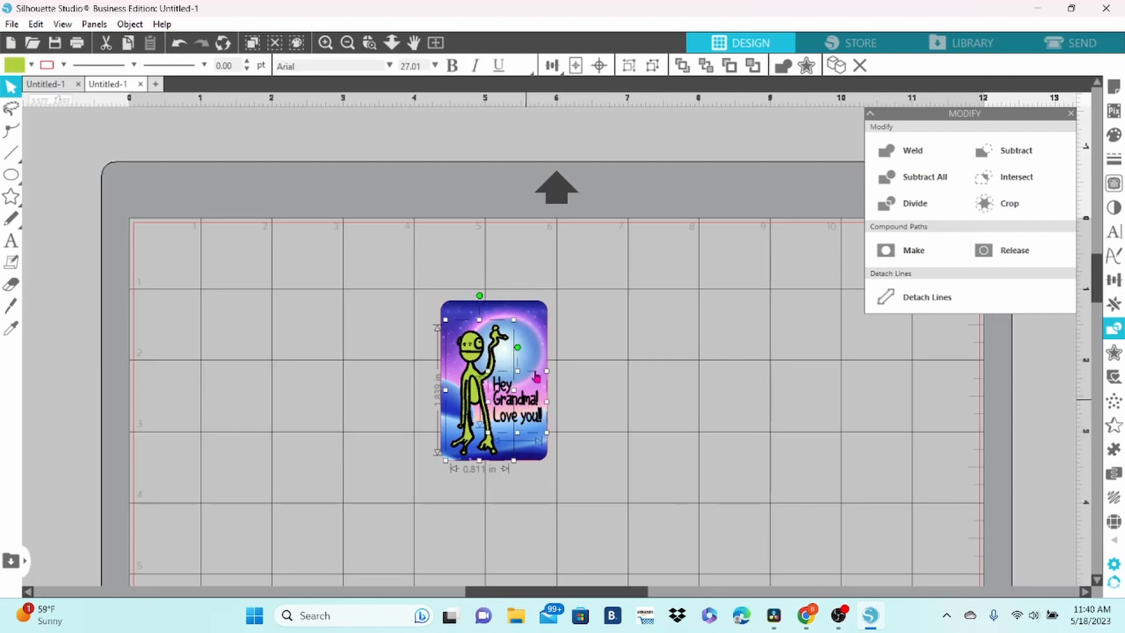
key("ctrl+a")
right_click(526, 413)
left_click(550, 413)
left_click_drag(533, 415, 677, 410)
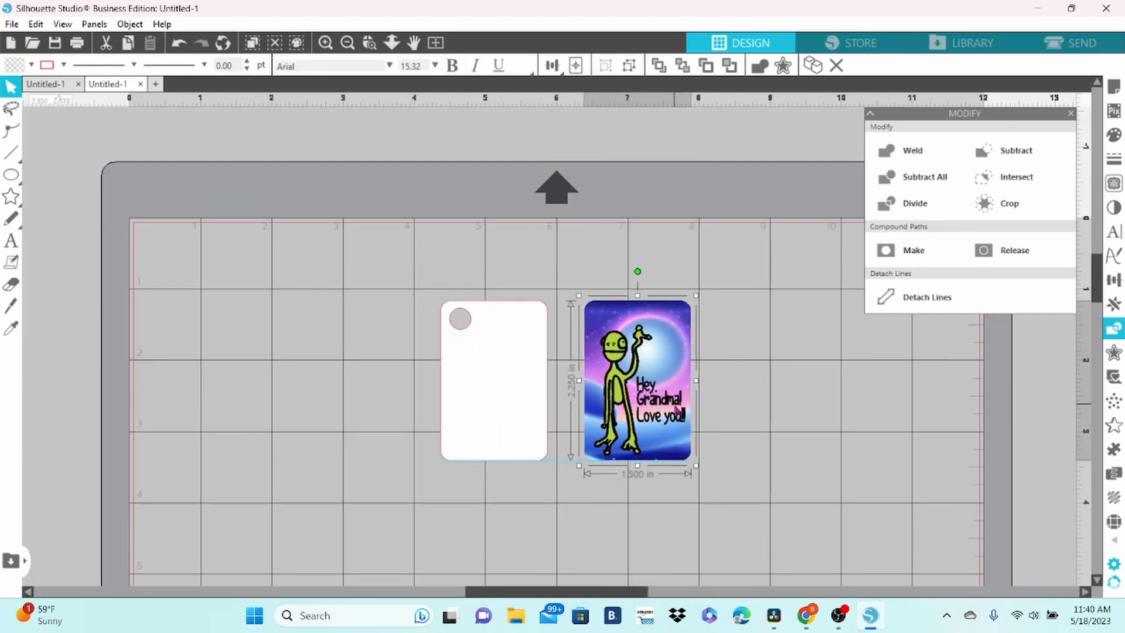
- Flip the white tag horizontally and remove its fill, leaving only the outline
left_click(535, 386)
right_click(535, 387)
left_click(578, 353)
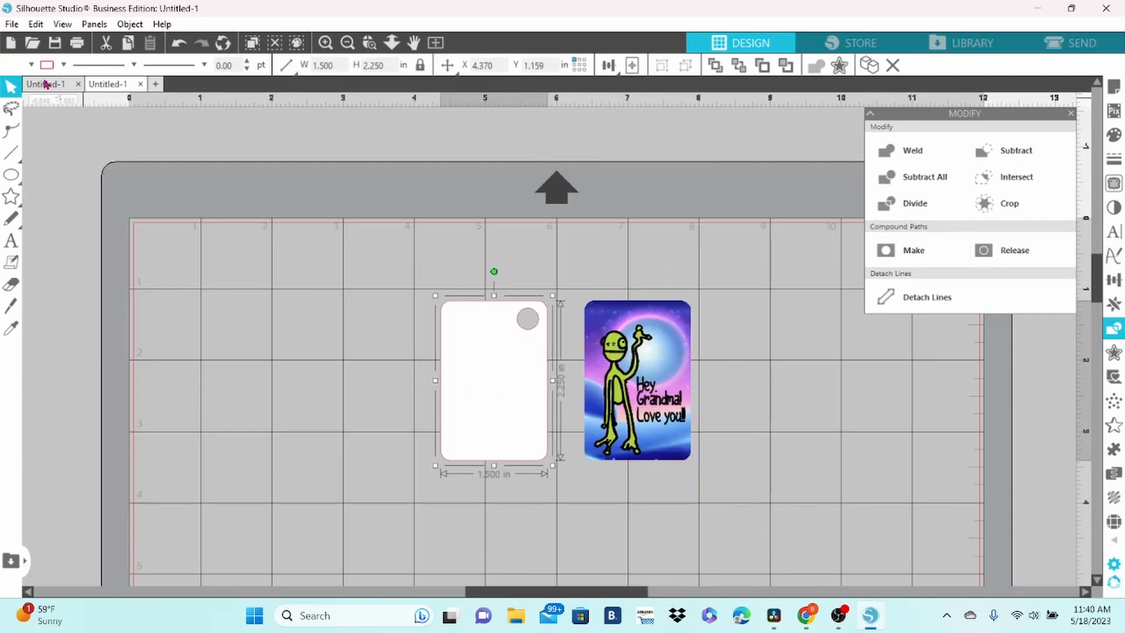
left_click(32, 67)
left_click(29, 123)
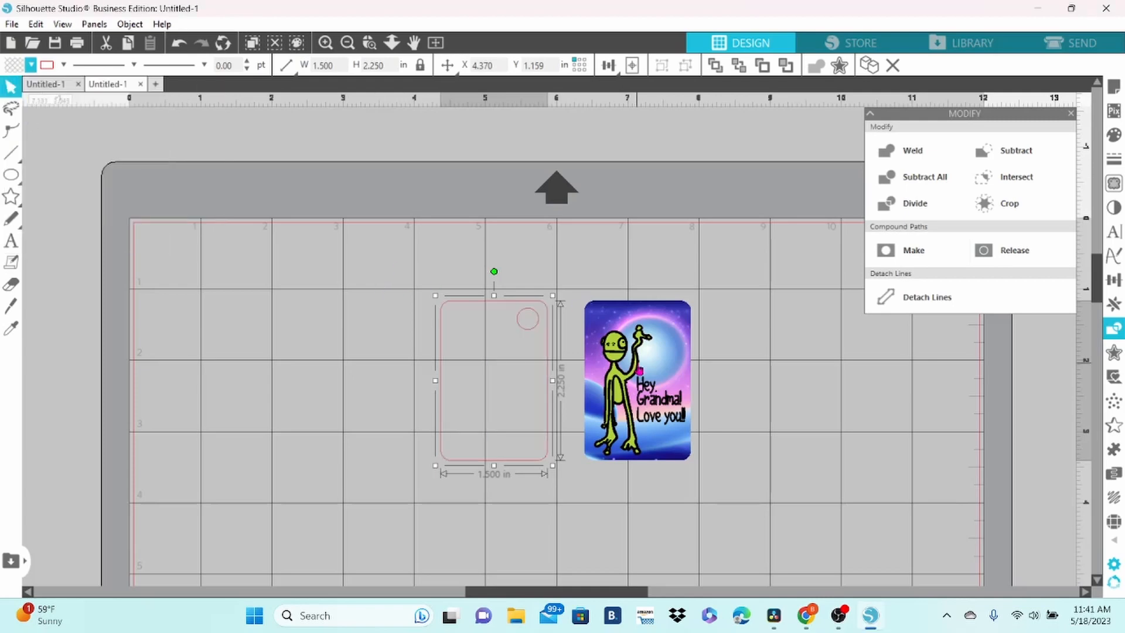
- Place the grouped alien design over the tag outline and send it to the back
left_click_drag(638, 371, 493, 367)
right_click(493, 368)
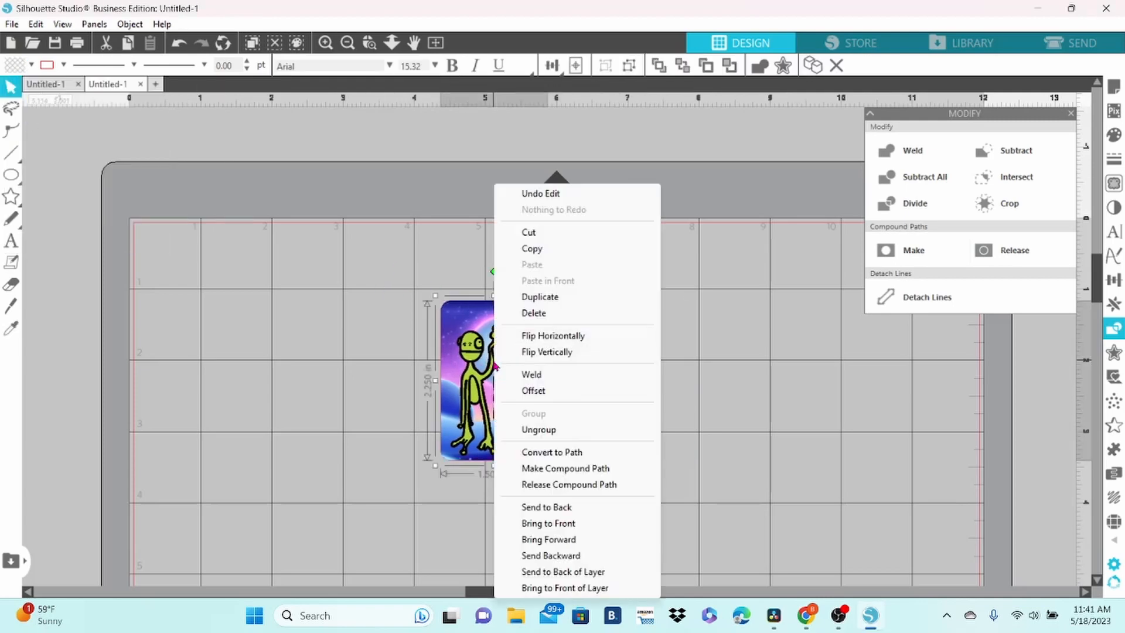
left_click(552, 509)
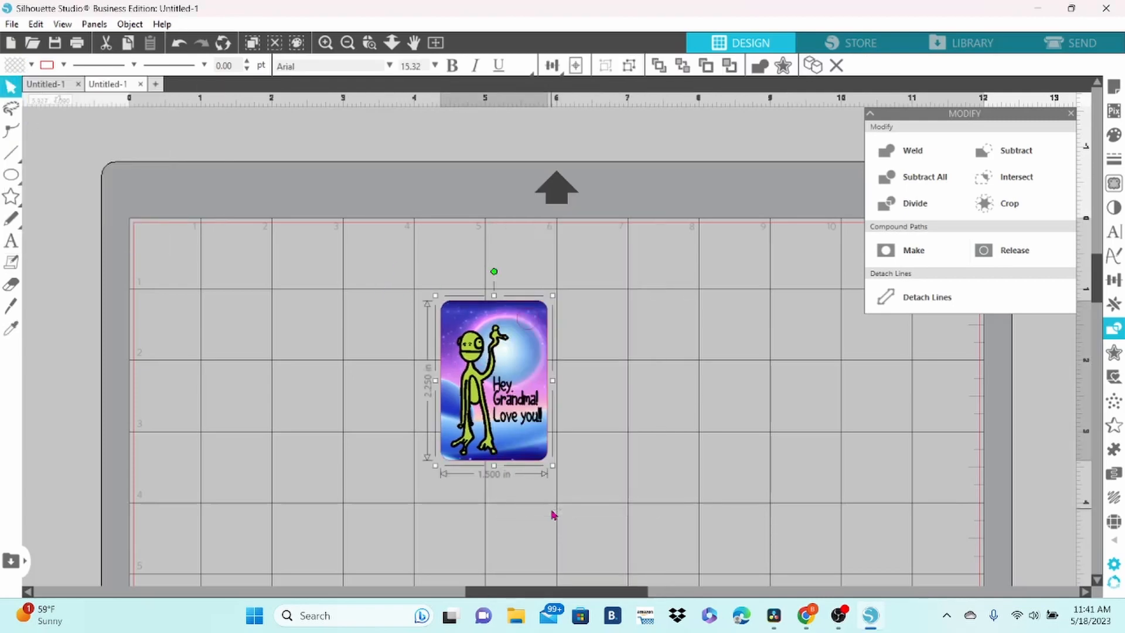
- Move the grouped design to the page's upper-left corner and delete the empty tag outline with its hole
left_click_drag(501, 429, 218, 364)
left_click_drag(464, 277, 543, 364)
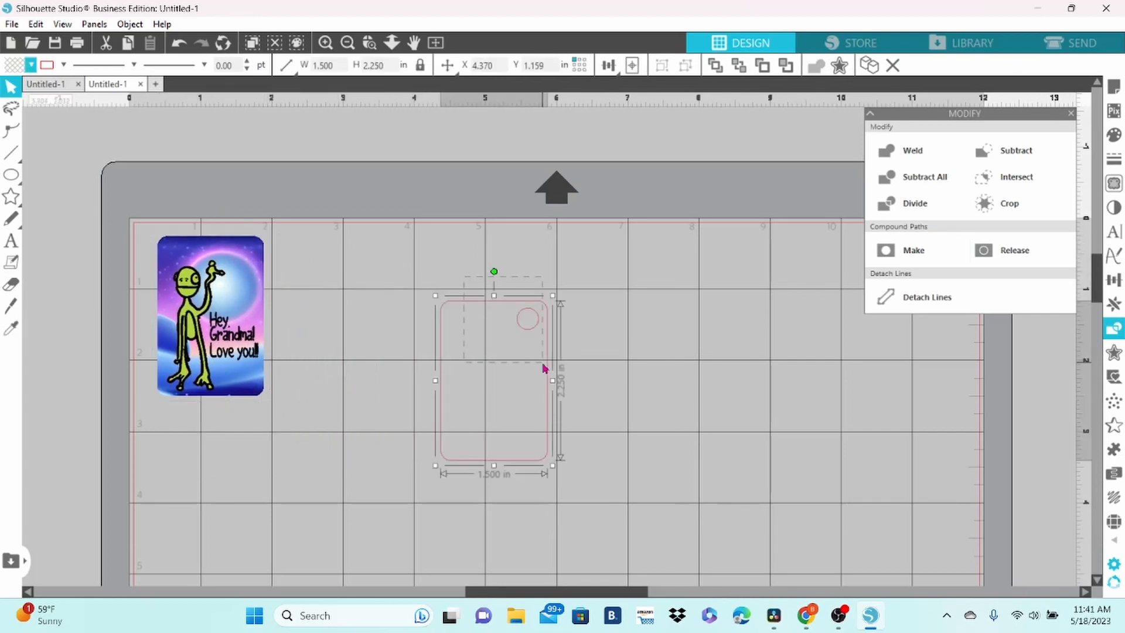
right_click(544, 368)
left_click(589, 328)
- Flip the grouped design horizontally and place a duplicate directly to its right
left_click(255, 262)
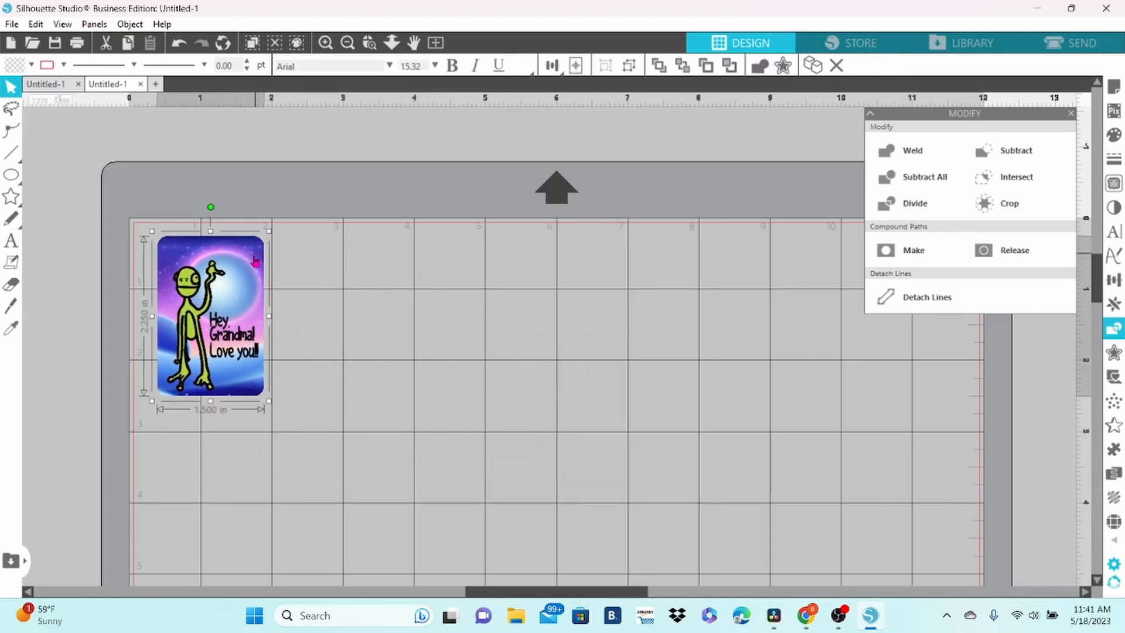
right_click(255, 262)
left_click(308, 335)
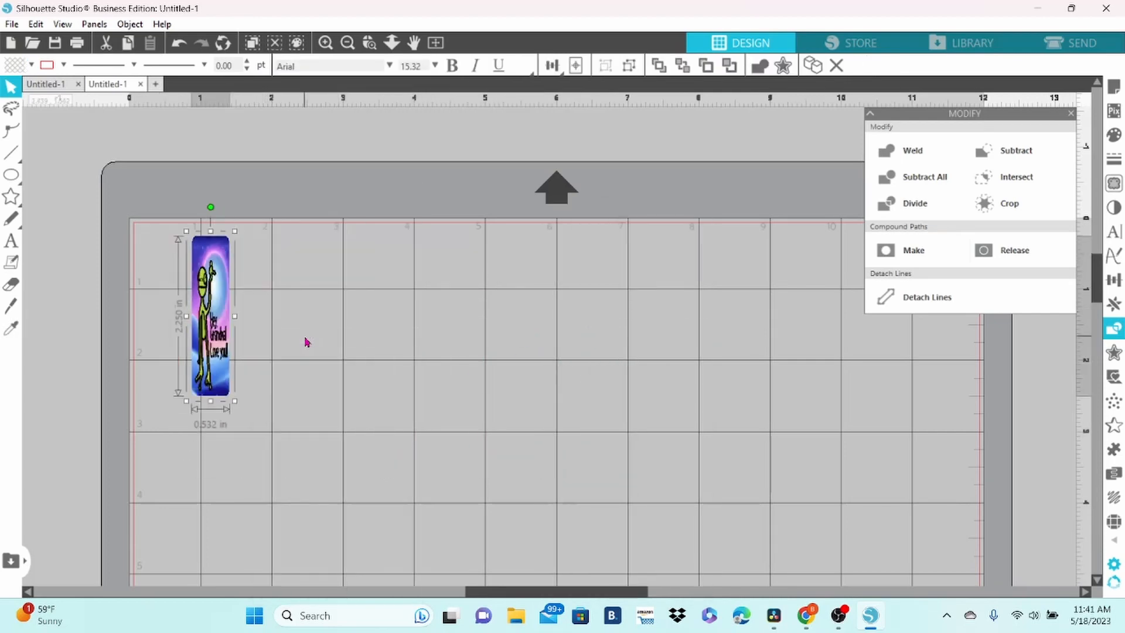
left_click(815, 74)
- Set the page to Letter media in landscape orientation, and show the print border instead of the cut border
left_click(1114, 88)
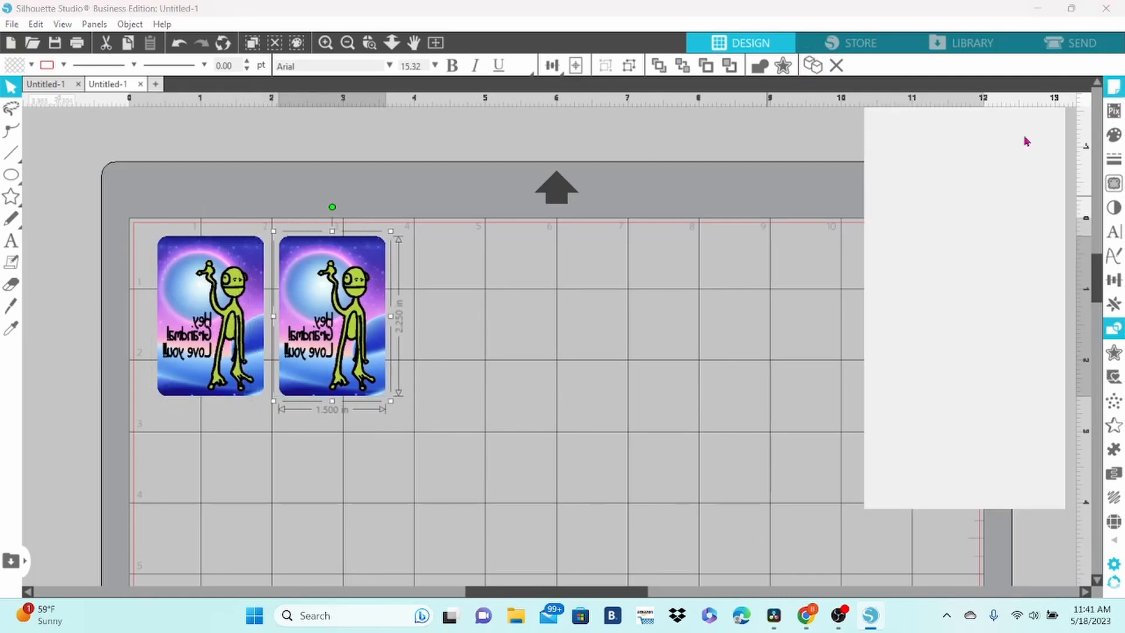
left_click(1005, 225)
left_click(999, 348)
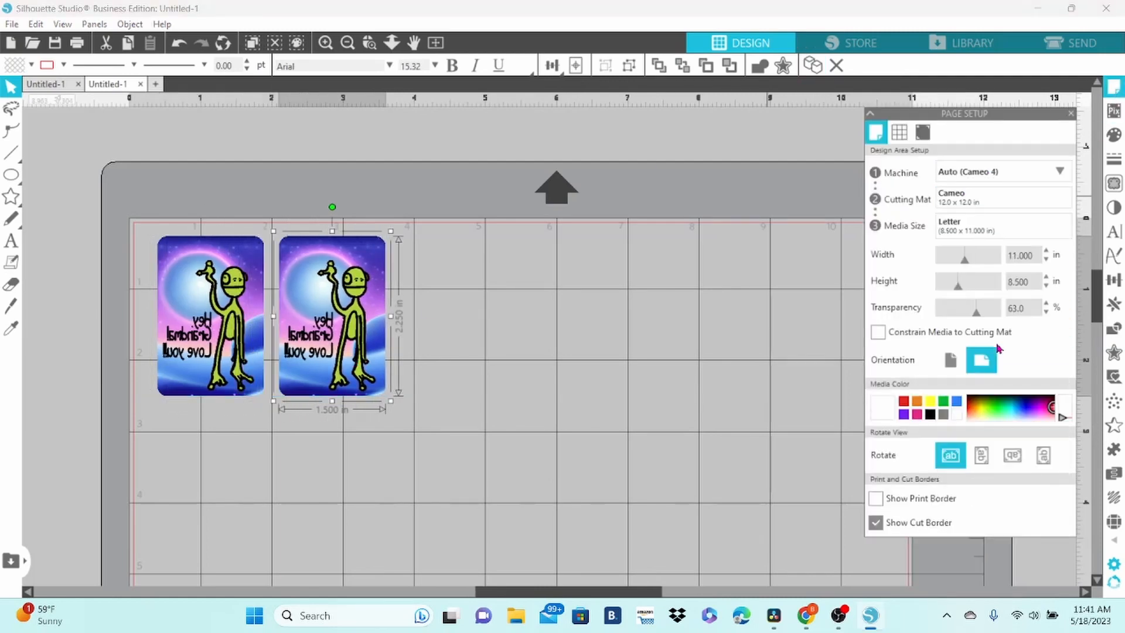
left_click(876, 501)
left_click(876, 525)
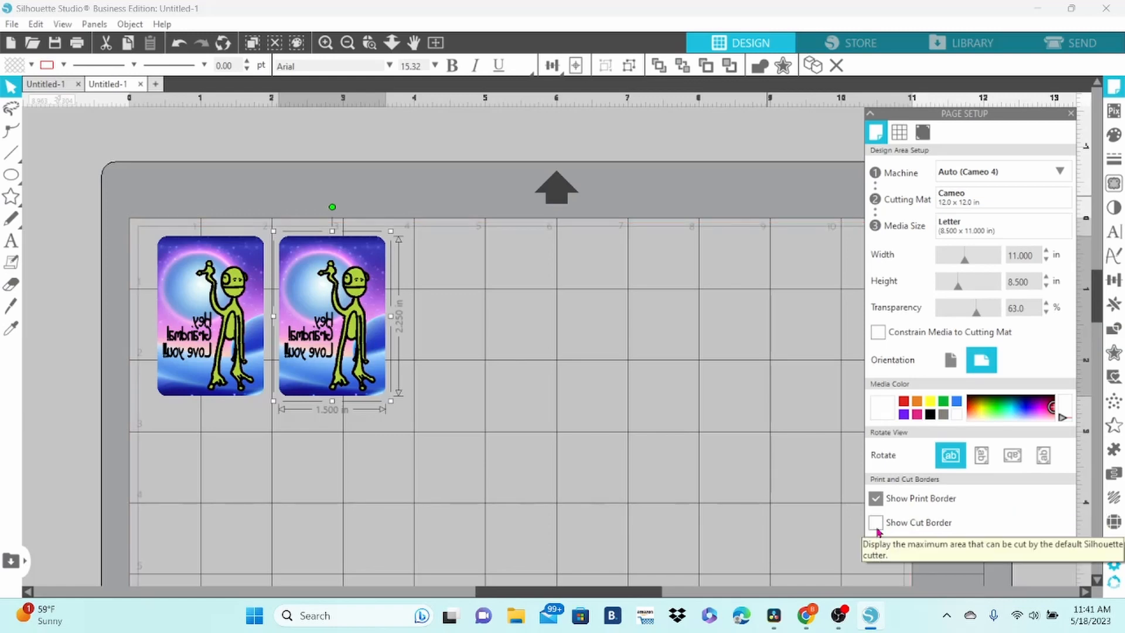
- Print one copy of the current page on the ET-3760 Series network printer
left_click(12, 24)
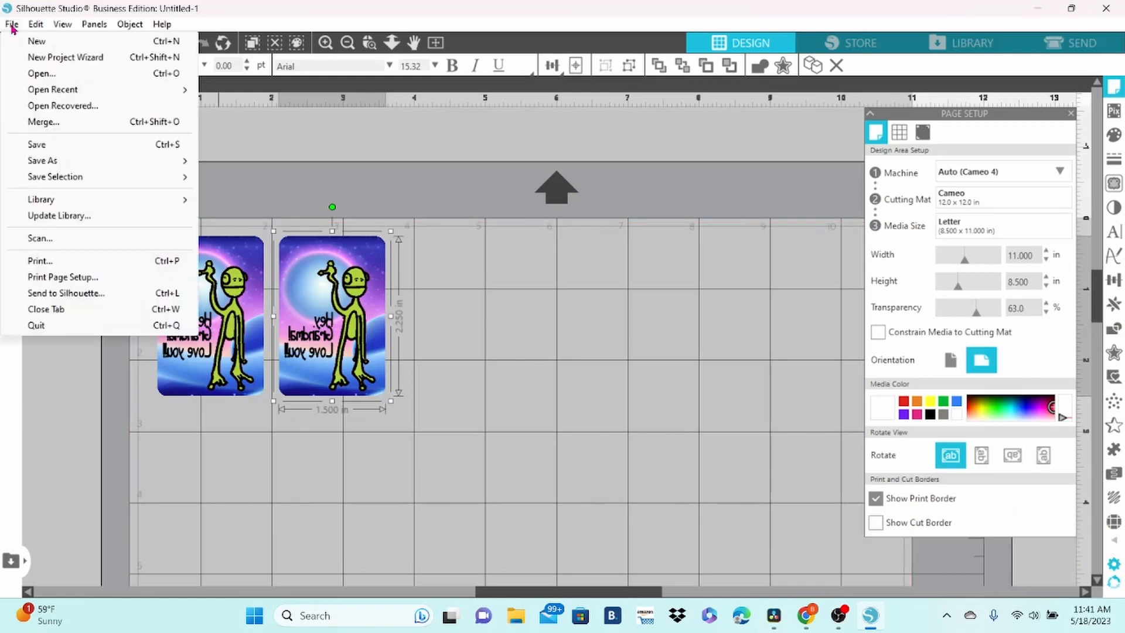
left_click(47, 259)
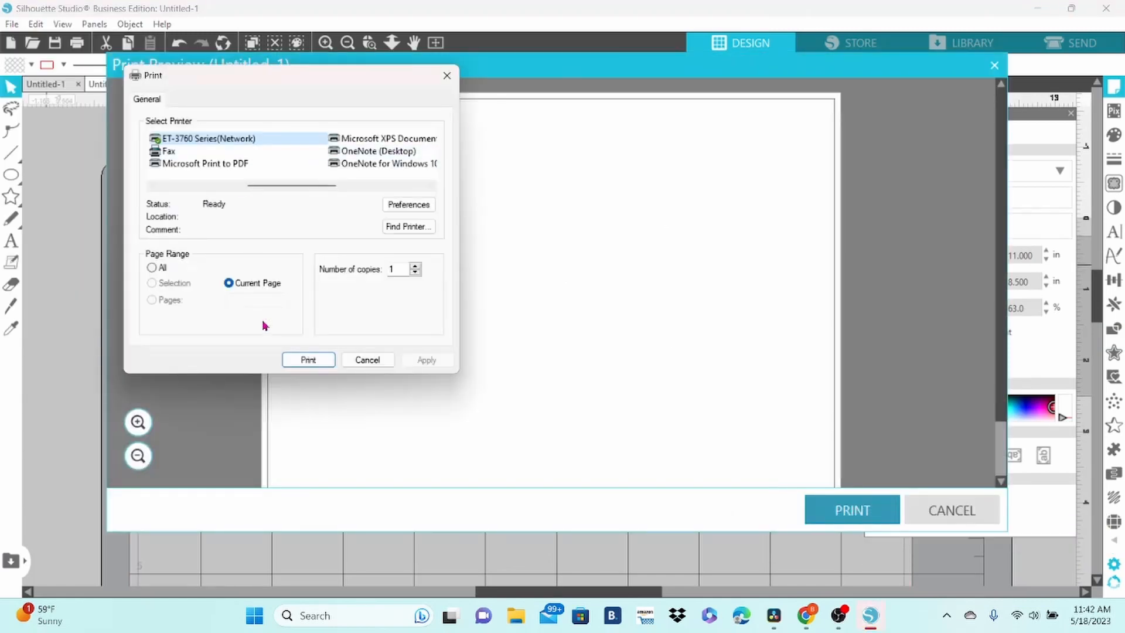
left_click(295, 360)
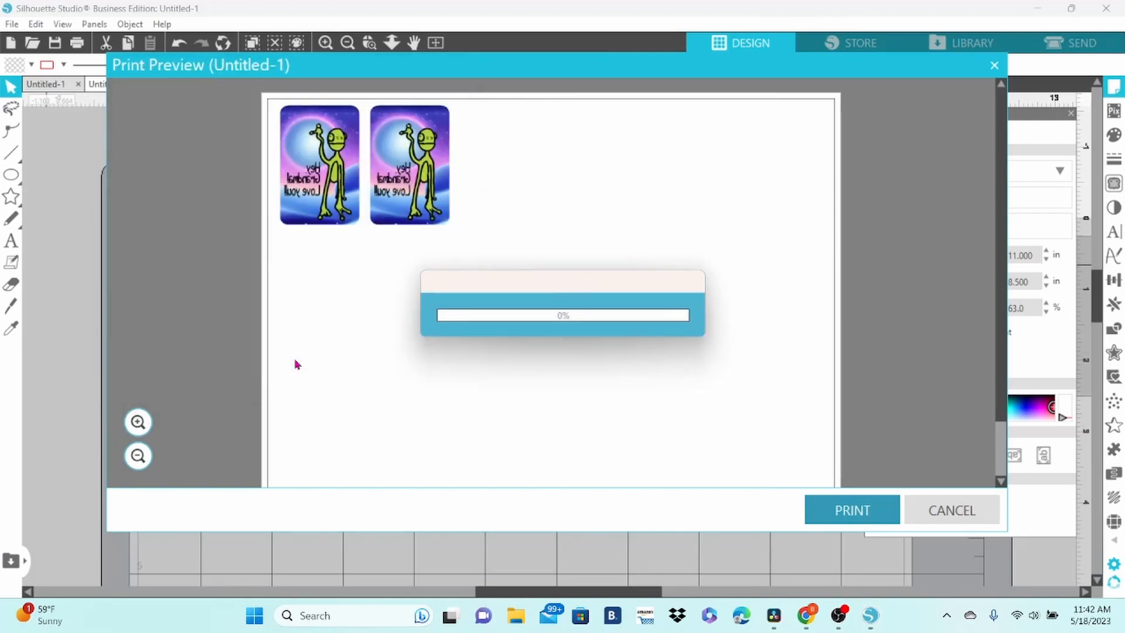